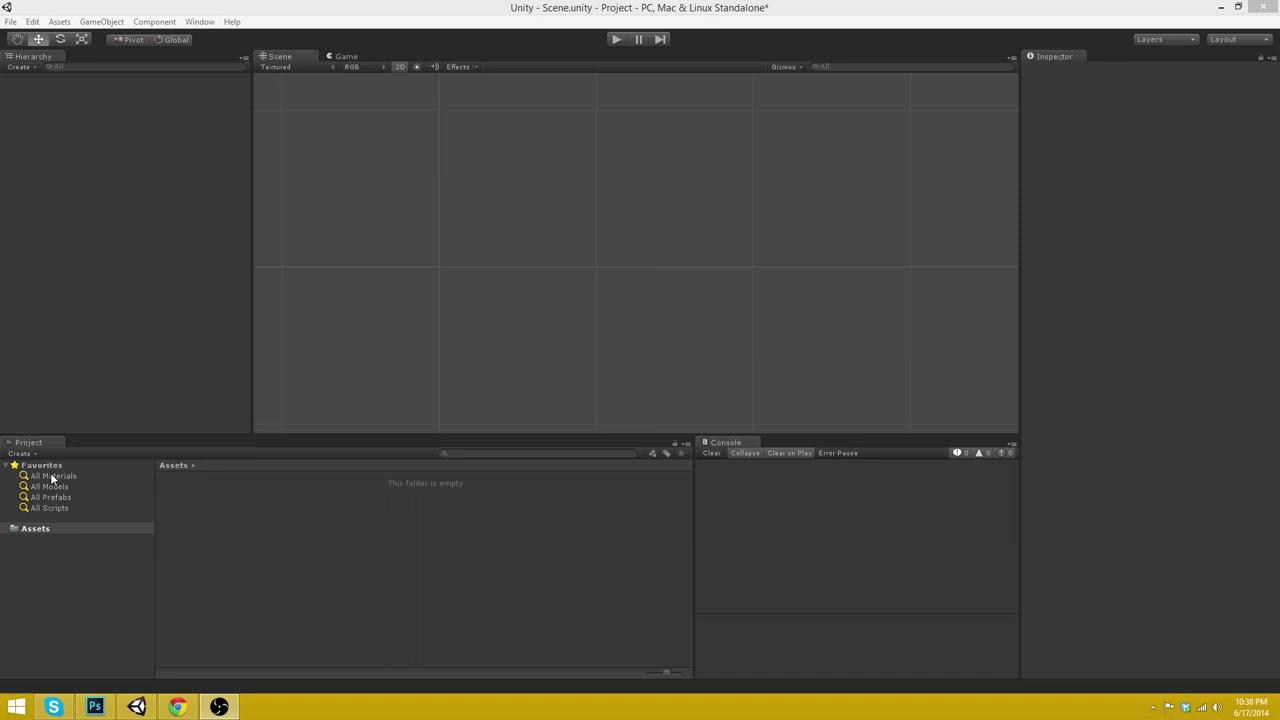
- Delete the Sprites folder from the Unity project's Assets
left_click(249, 555)
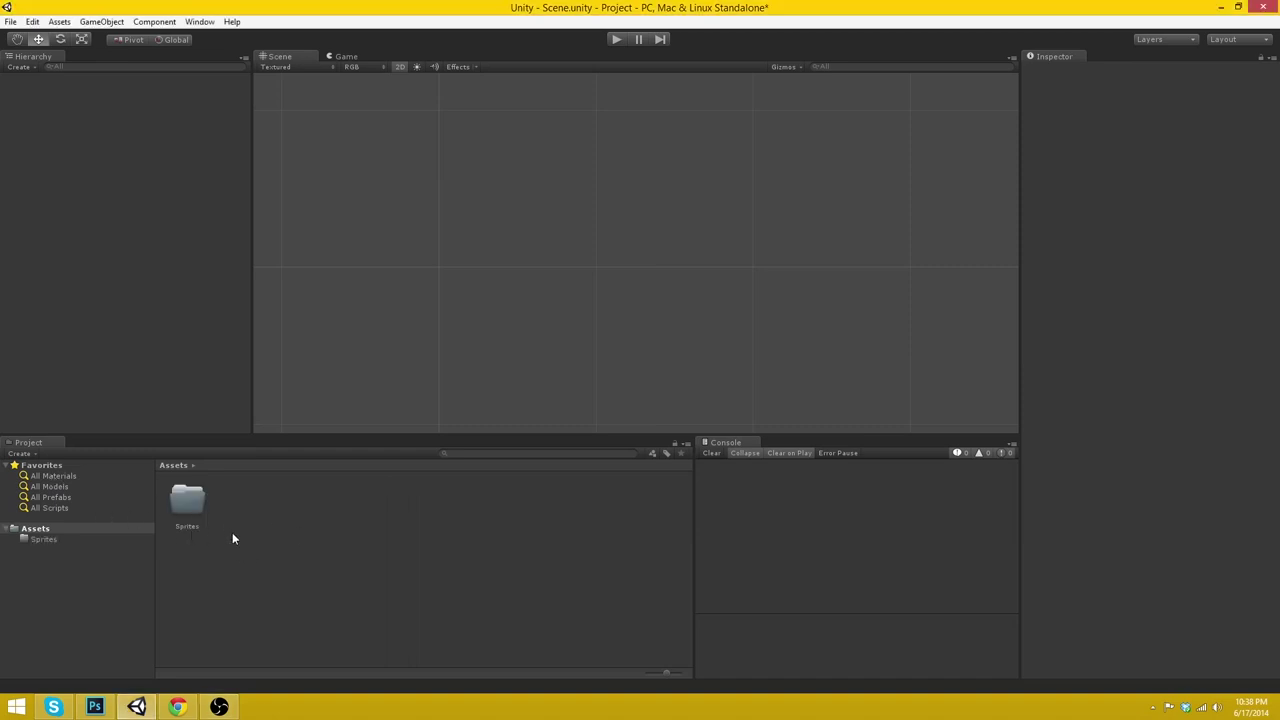
left_click(23, 541)
key("Delete")
key("Escape")
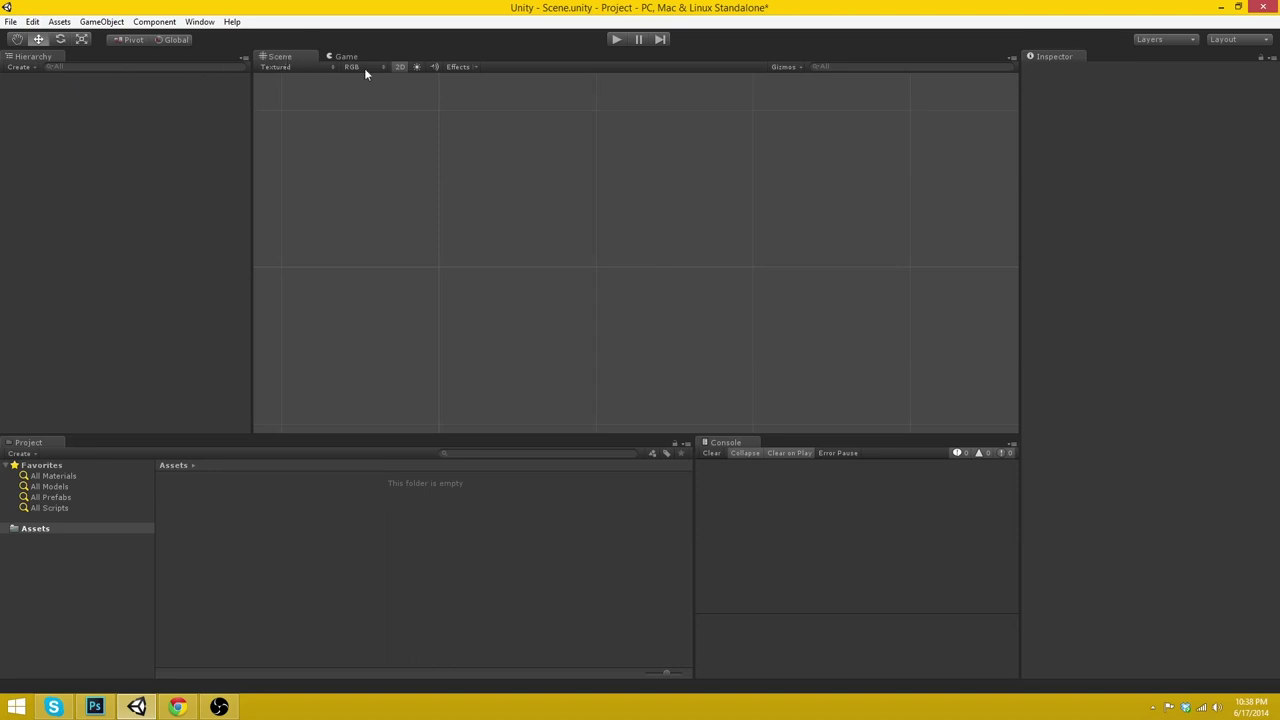
- Toggle the Scene view 2D mode off and back on, and set Editor Default Behavior Mode to 2D
left_click(397, 67)
left_click(399, 67)
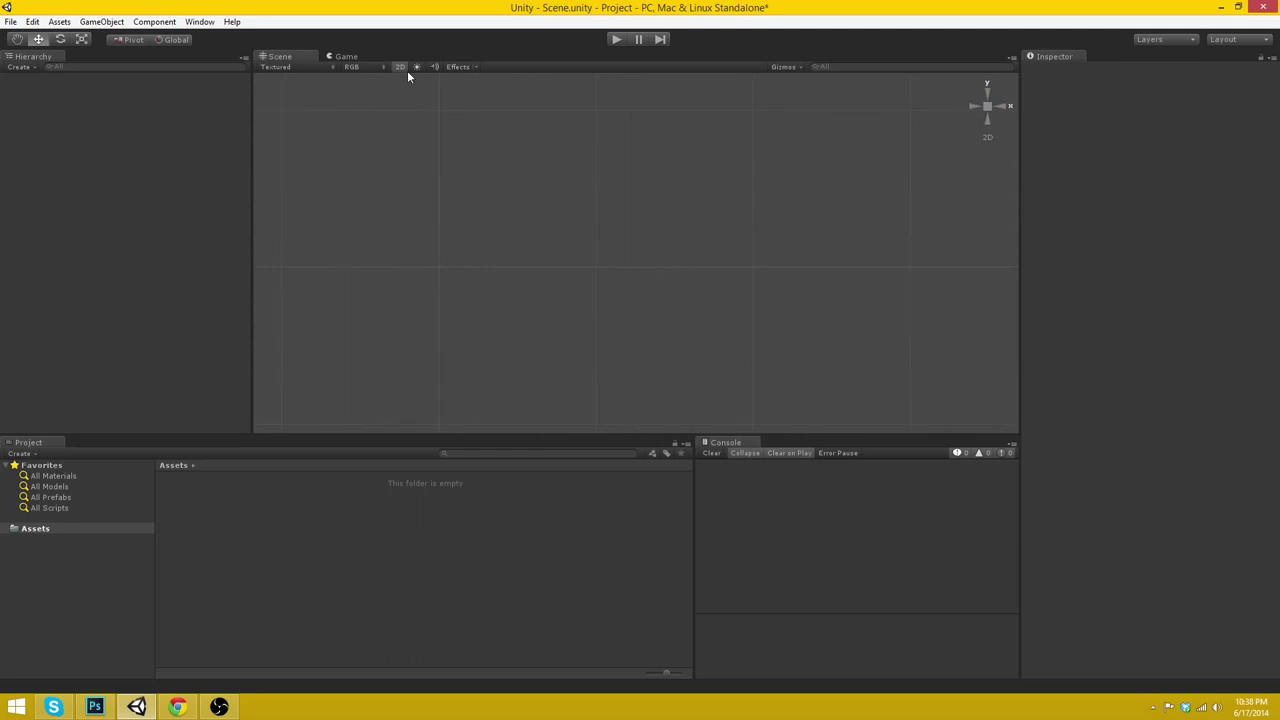
left_click(32, 21)
mouse_move(88, 304)
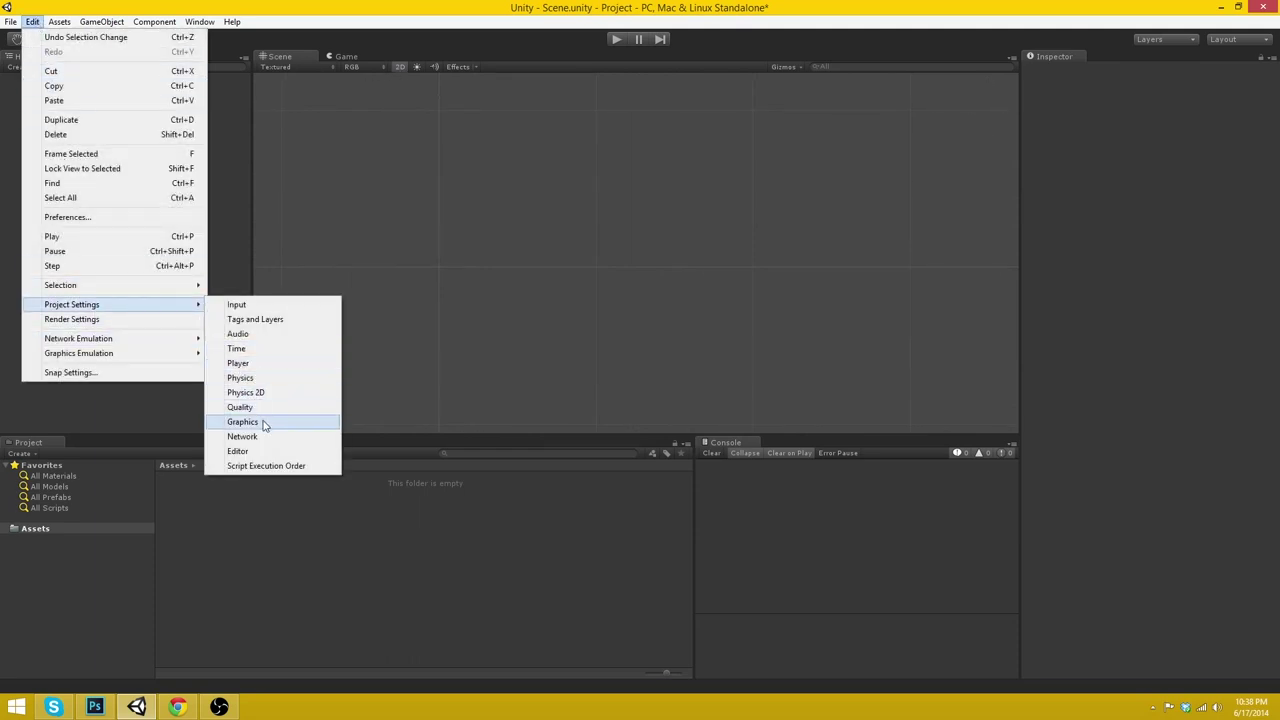
left_click(260, 451)
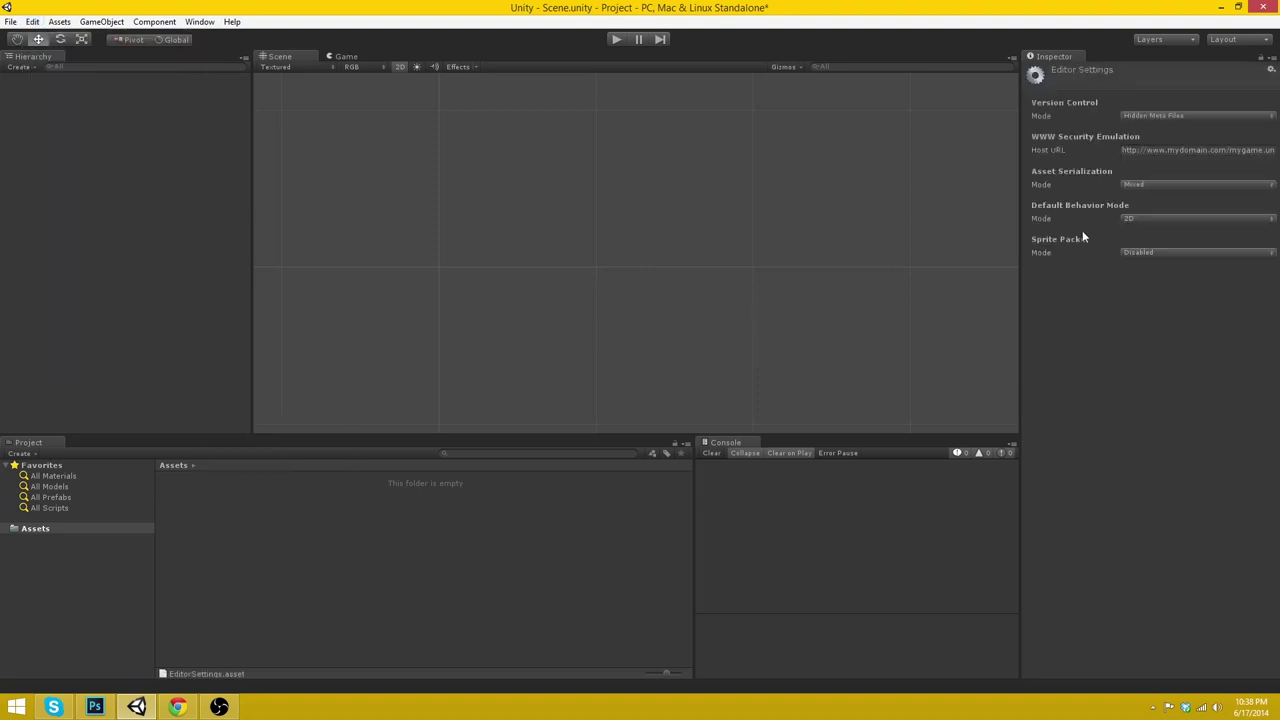
left_click(1137, 218)
left_click(1143, 248)
left_click(808, 288)
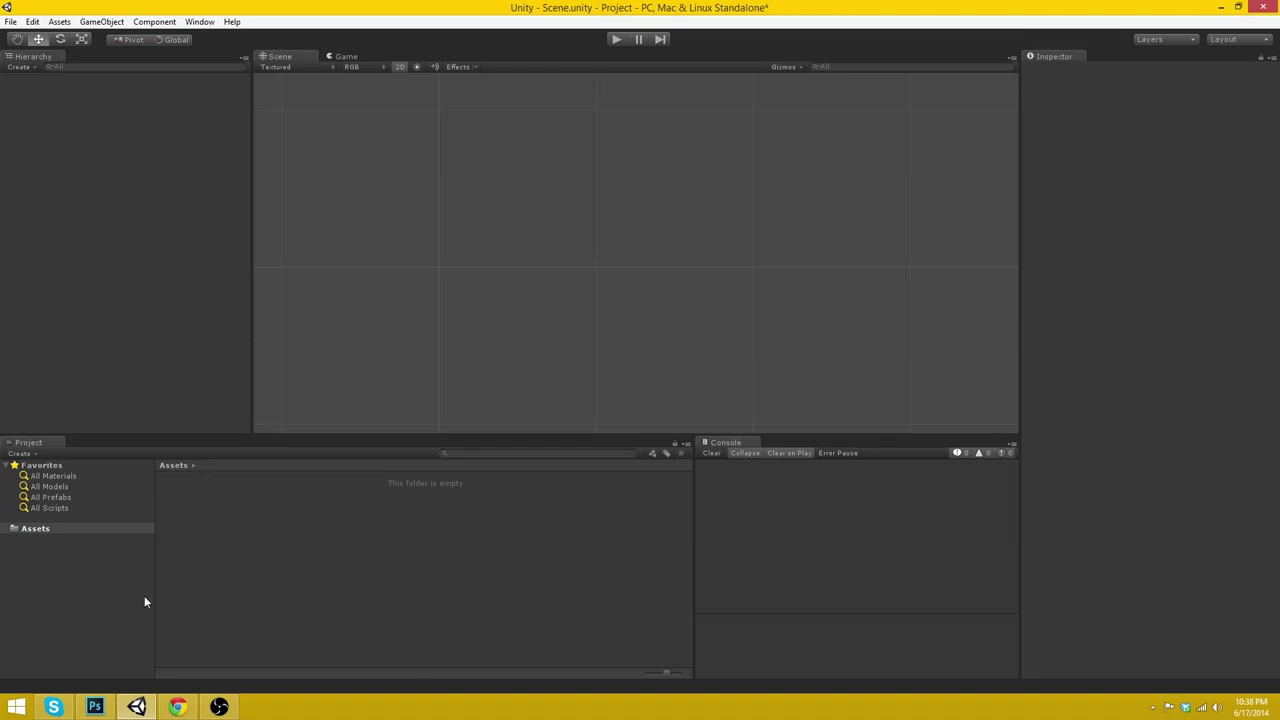
- Switch from Unity to Photoshop using the taskbar
left_click(111, 706)
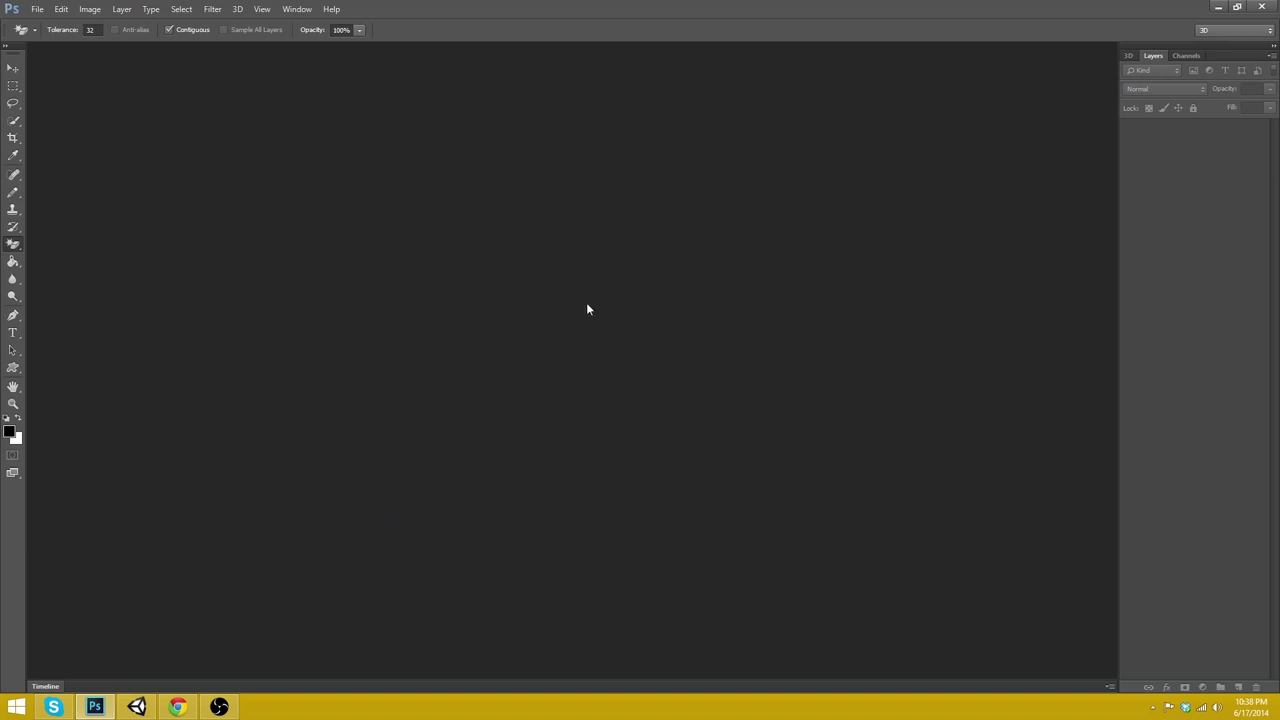
left_click(1218, 7)
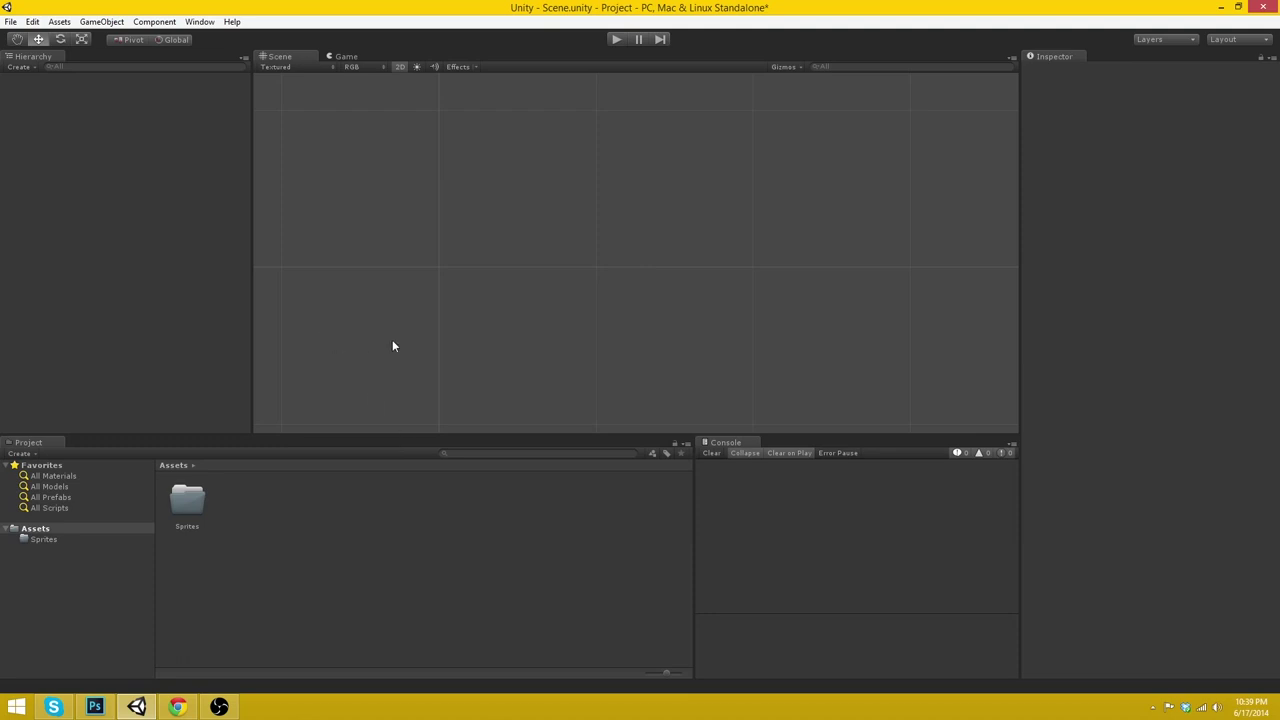
left_click(95, 707)
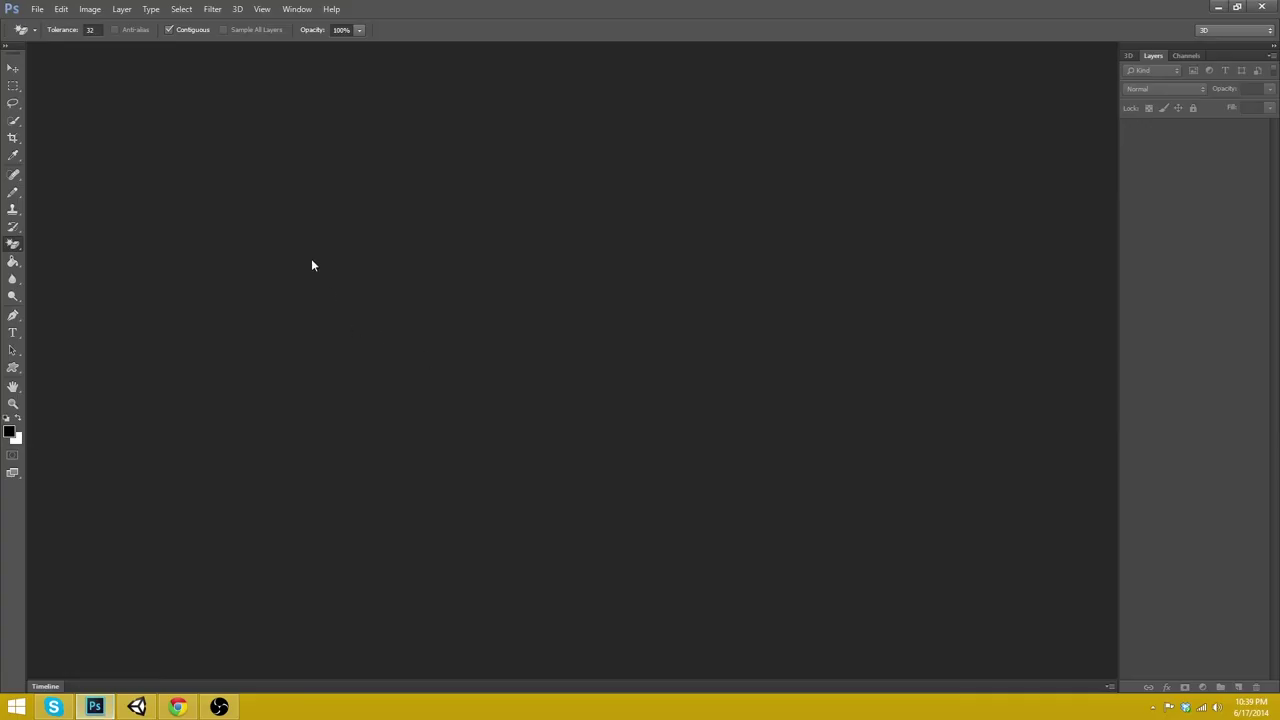
- Start a new 128 × 128 pixel document named spr_tileset
left_click(37, 9)
left_click(42, 21)
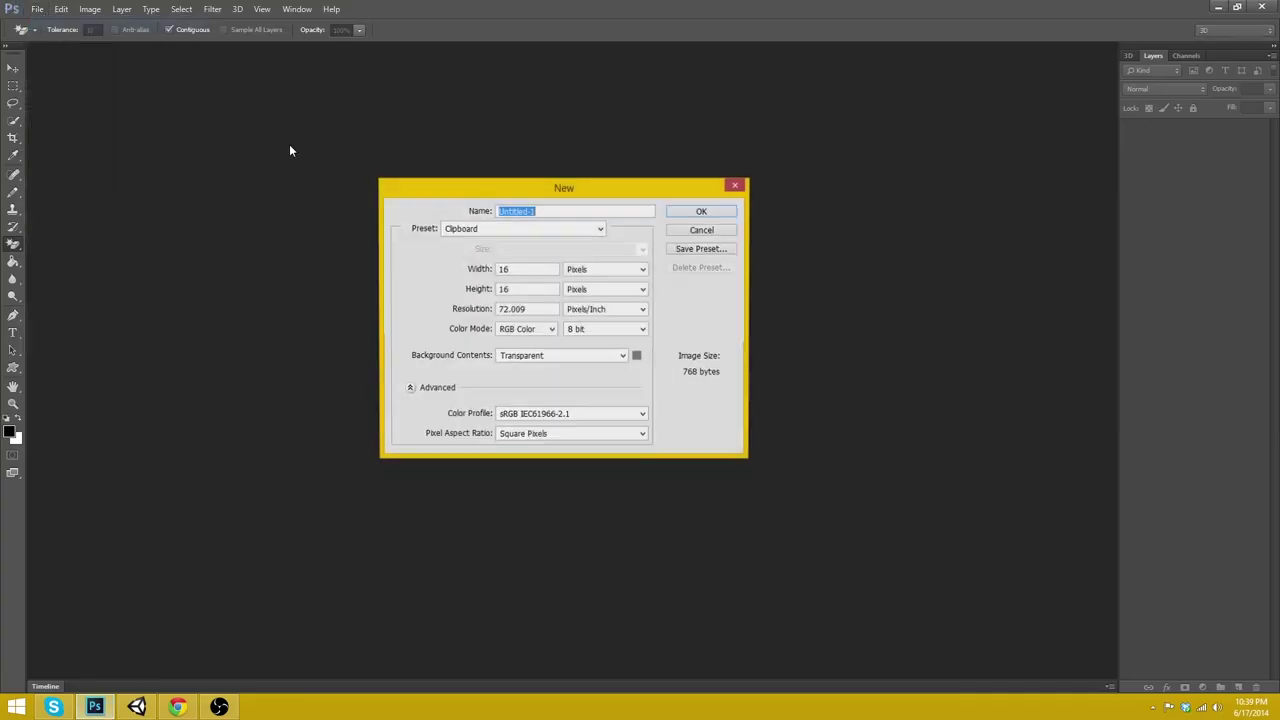
key("Tab")
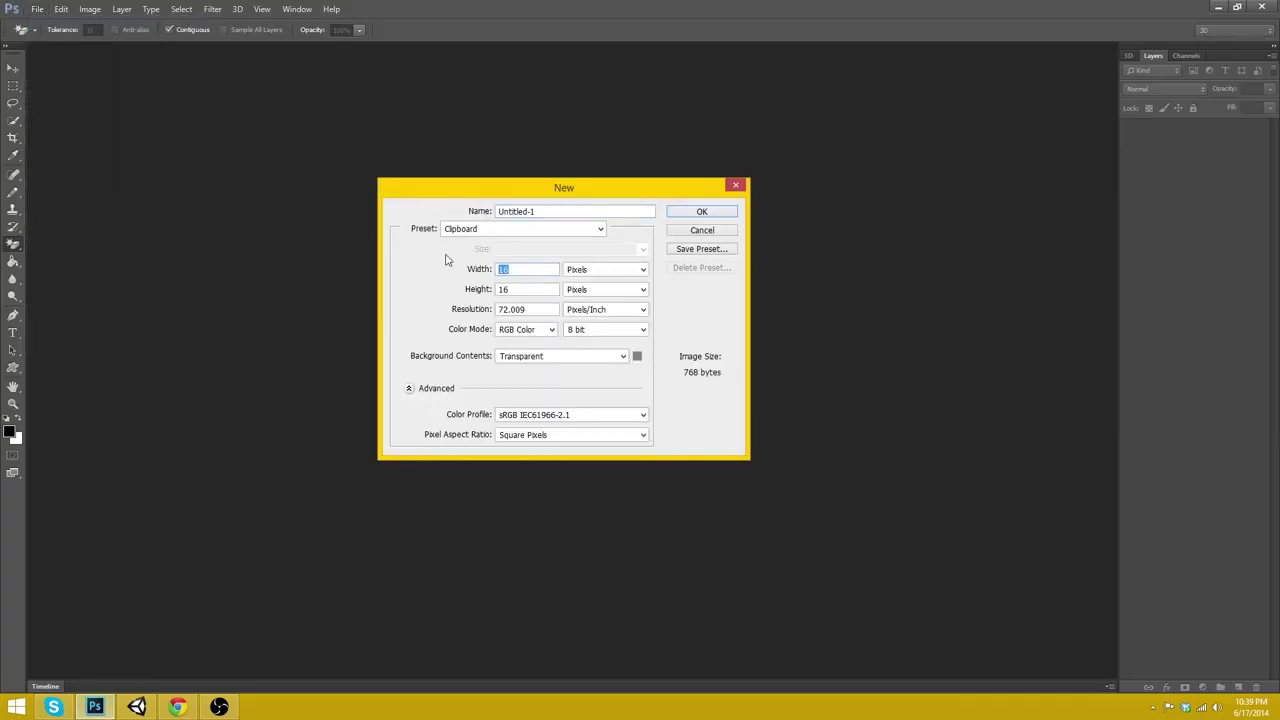
type("128")
key("Tab")
type("128")
left_click_drag(546, 209, 358, 198)
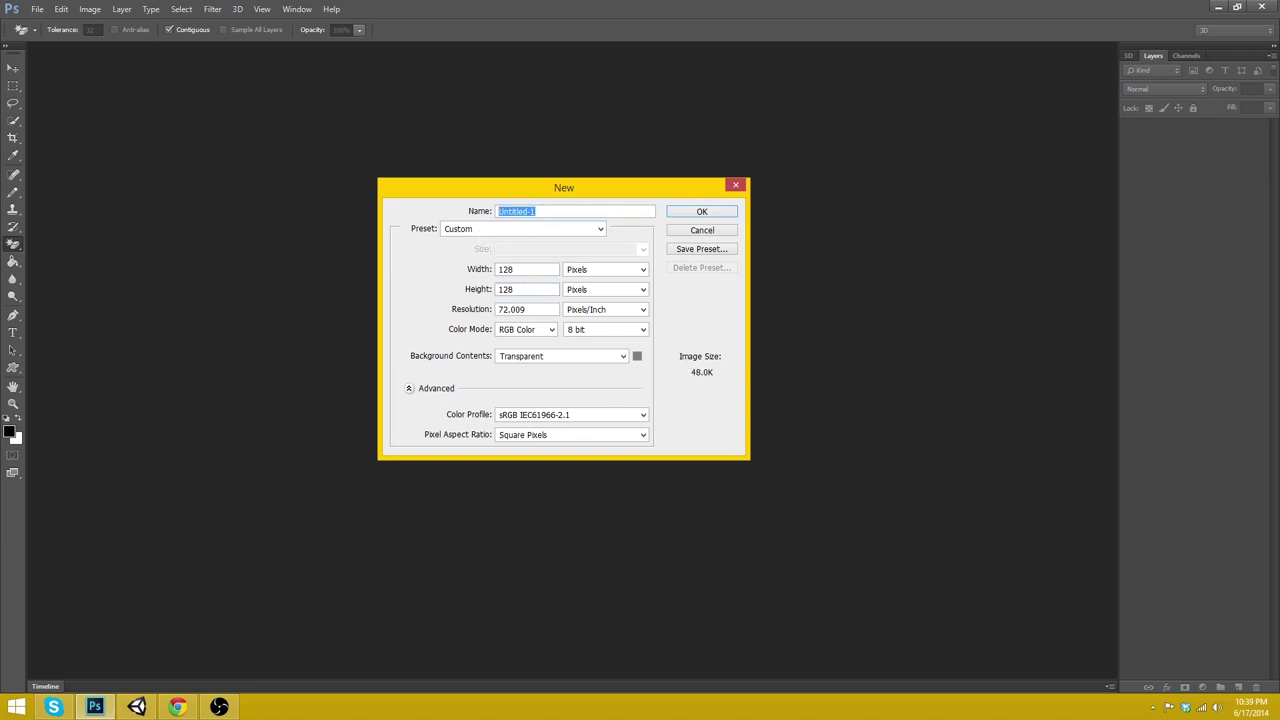
type("spr_tileset")
- Keep Background Contents Transparent and create the document
left_click(530, 356)
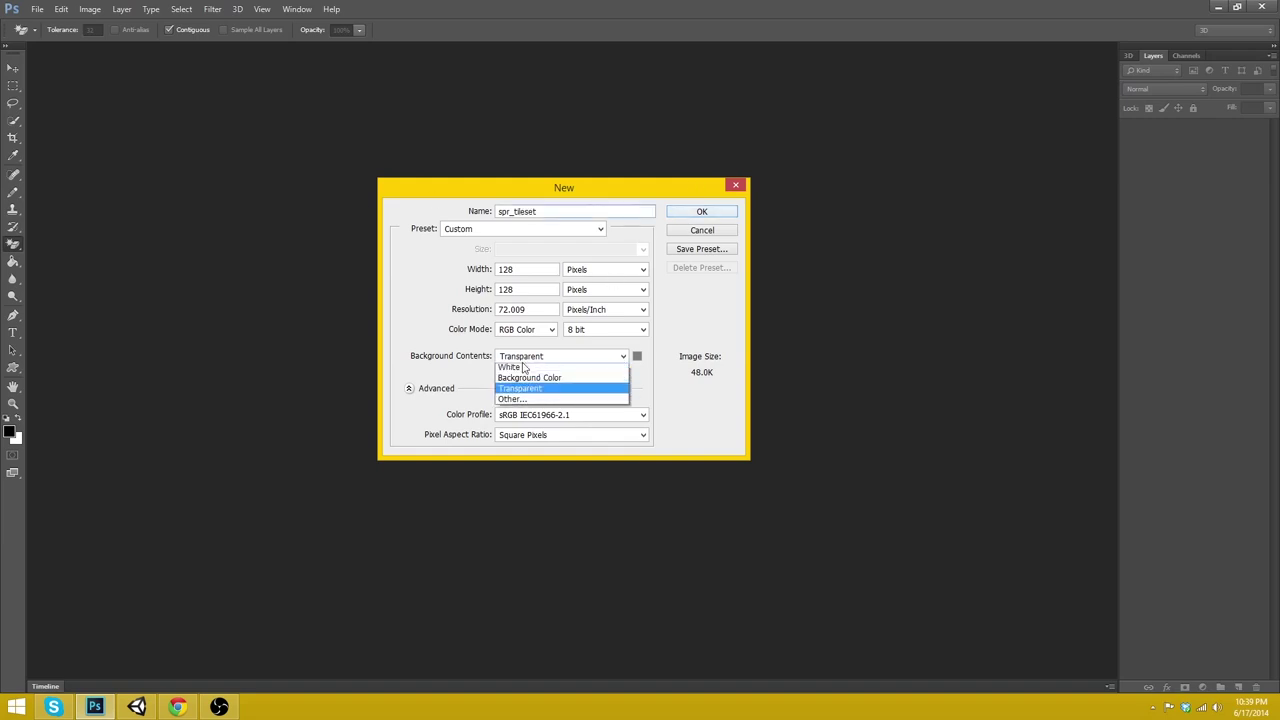
left_click(520, 400)
left_click(696, 256)
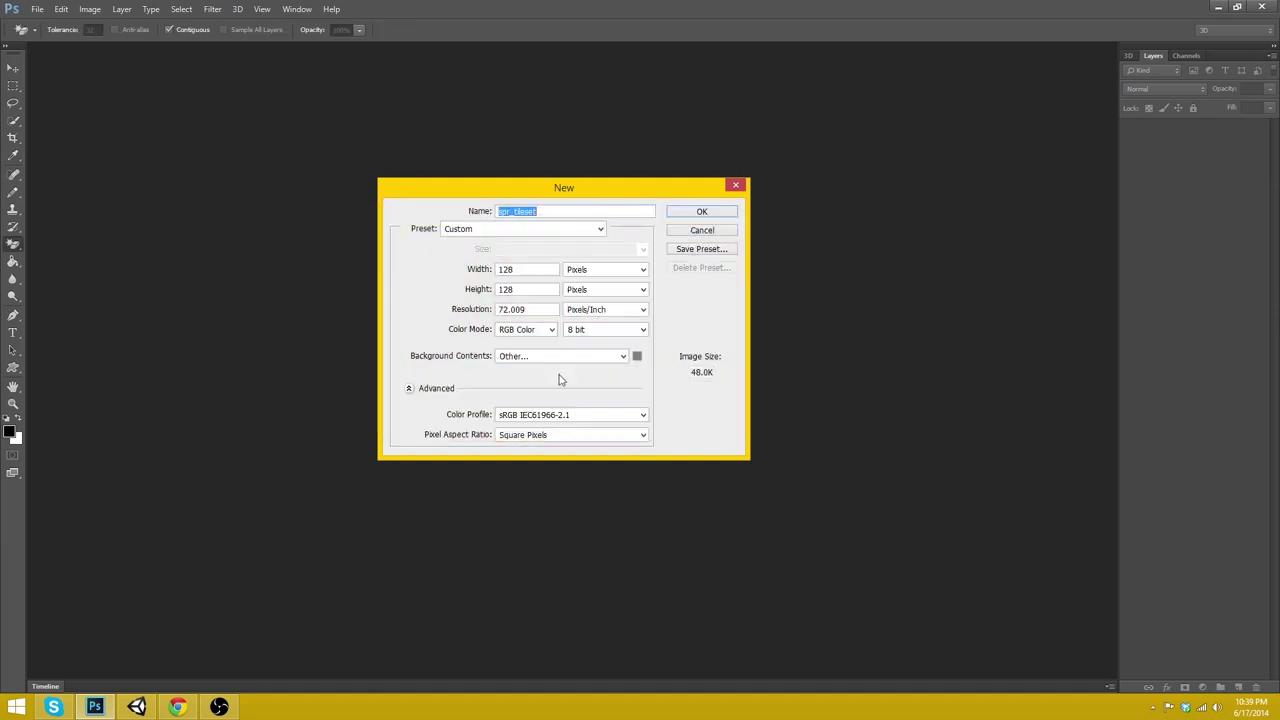
left_click(558, 357)
left_click(558, 389)
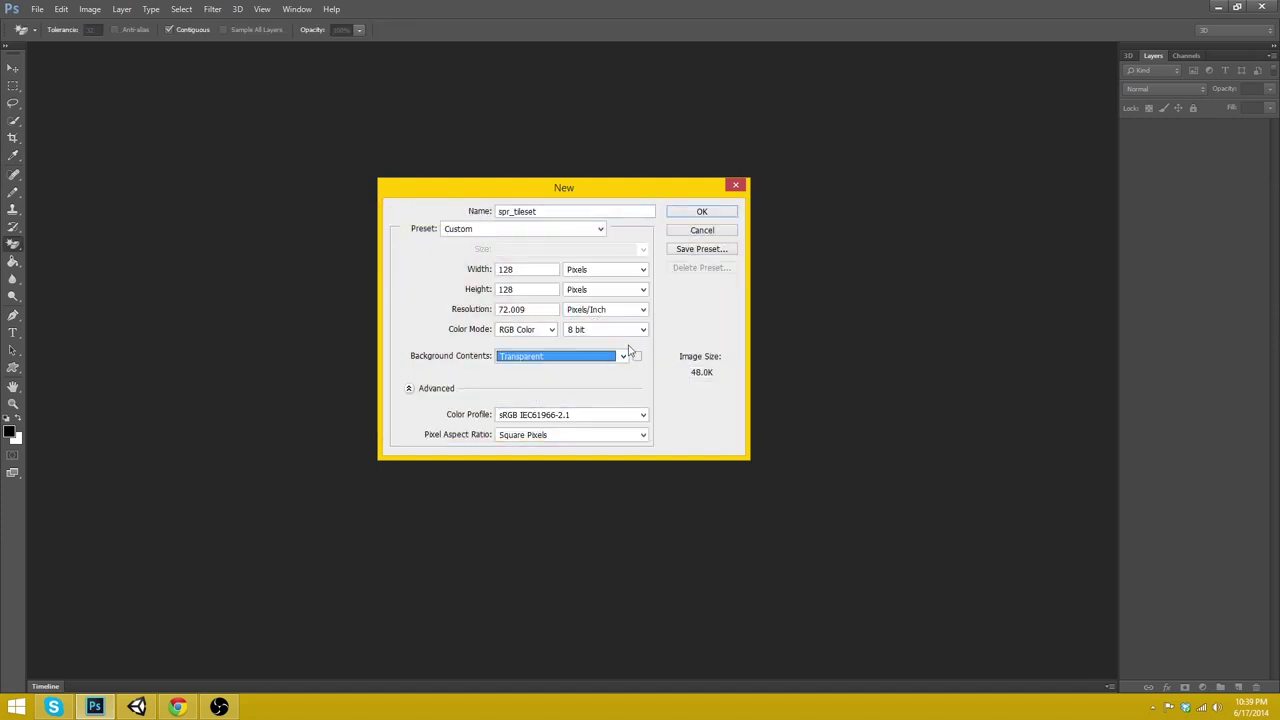
left_click(702, 212)
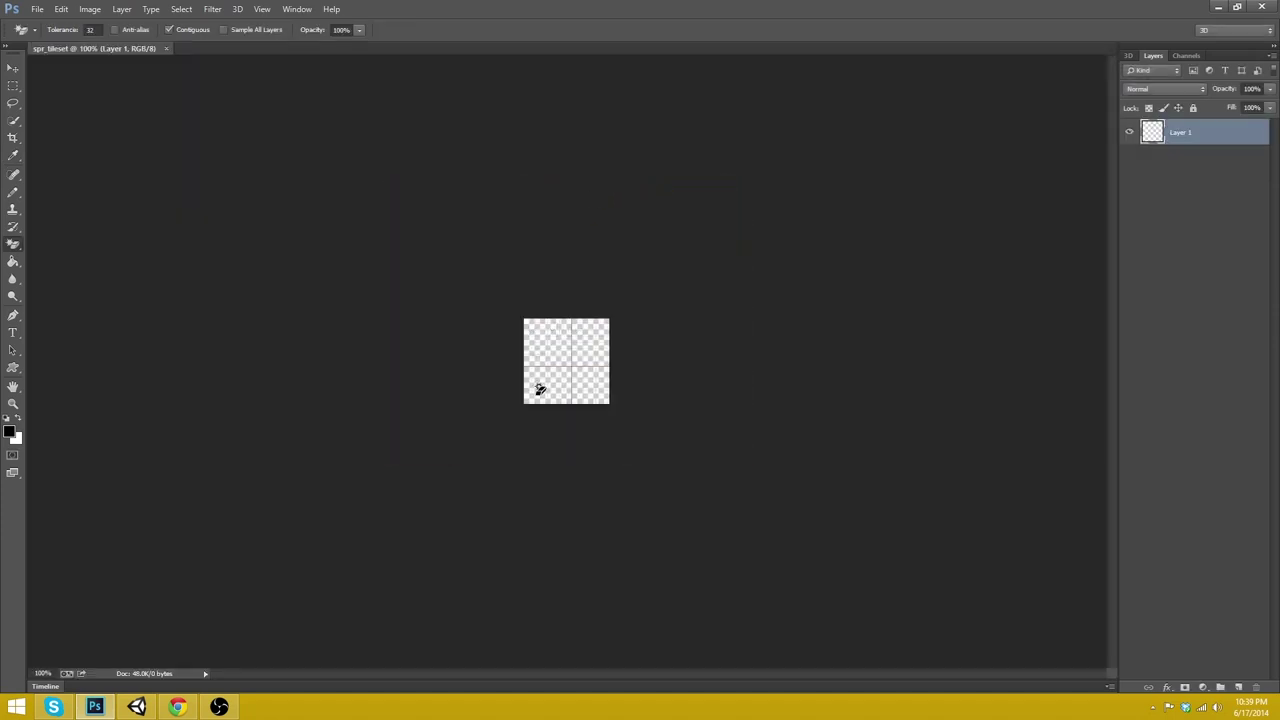
- Zoom in on the spr_tileset canvas and pan to frame its top-left corner
key("ctrl+plus")
key("ctrl+plus")
key("ctrl+plus")
key("ctrl+plus")
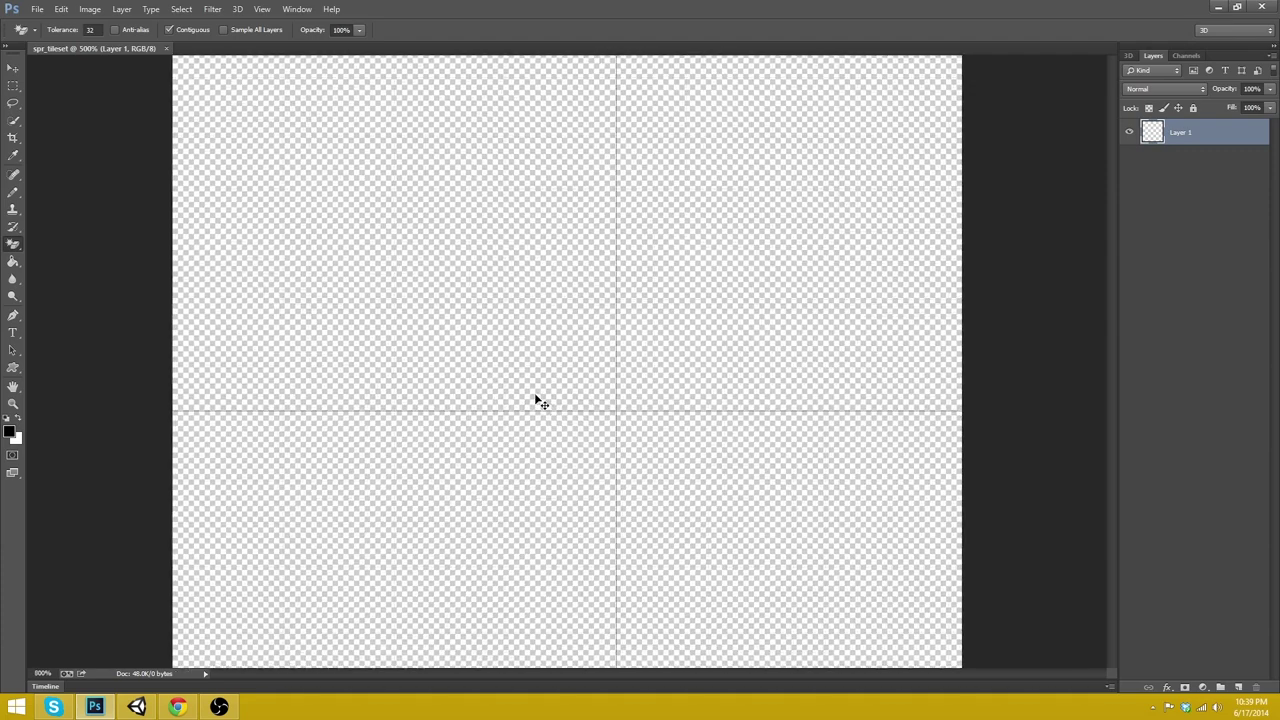
scroll(535, 400, "up", 4, "alt")
scroll(536, 402, "left", 6, "ctrl")
scroll(543, 390, "up", 5)
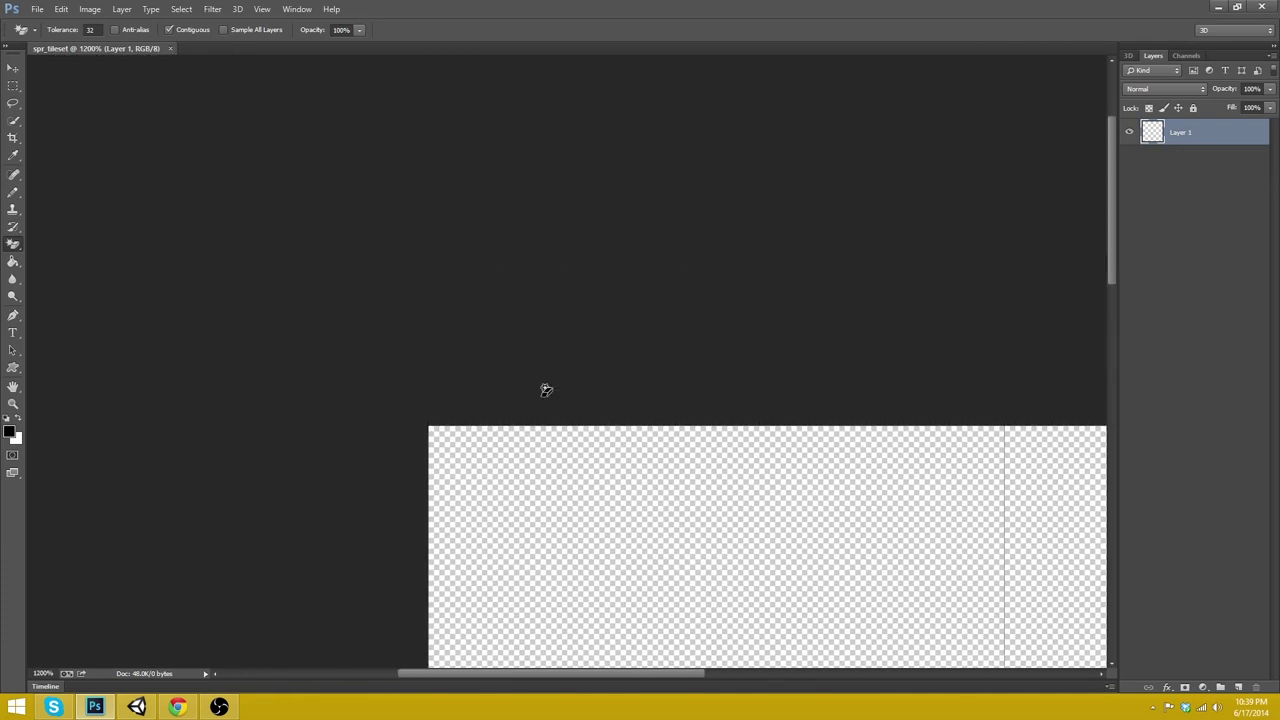
scroll(545, 392, "down", 2)
scroll(545, 400, "right", 1, "ctrl")
scroll(545, 402, "up", 3, "alt")
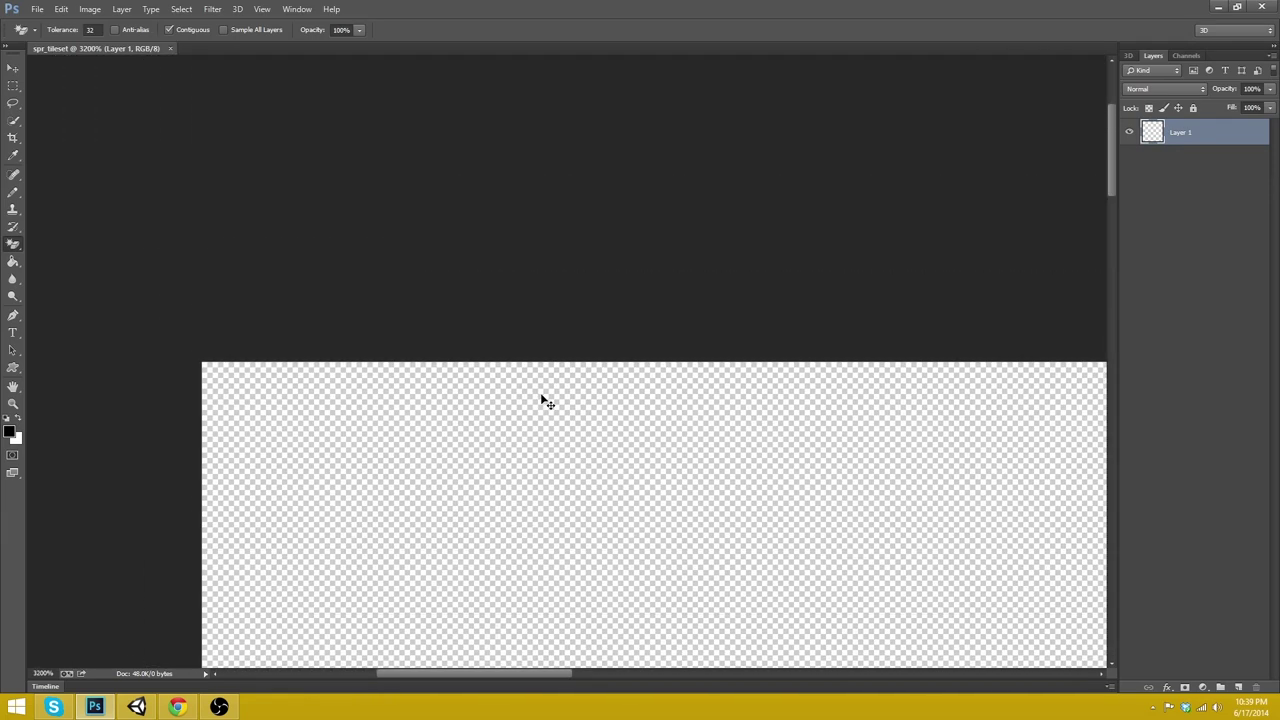
scroll(543, 396, "down", 2)
scroll(543, 394, "left", 2, "ctrl")
scroll(545, 390, "down", 1)
scroll(545, 390, "right", 1, "ctrl")
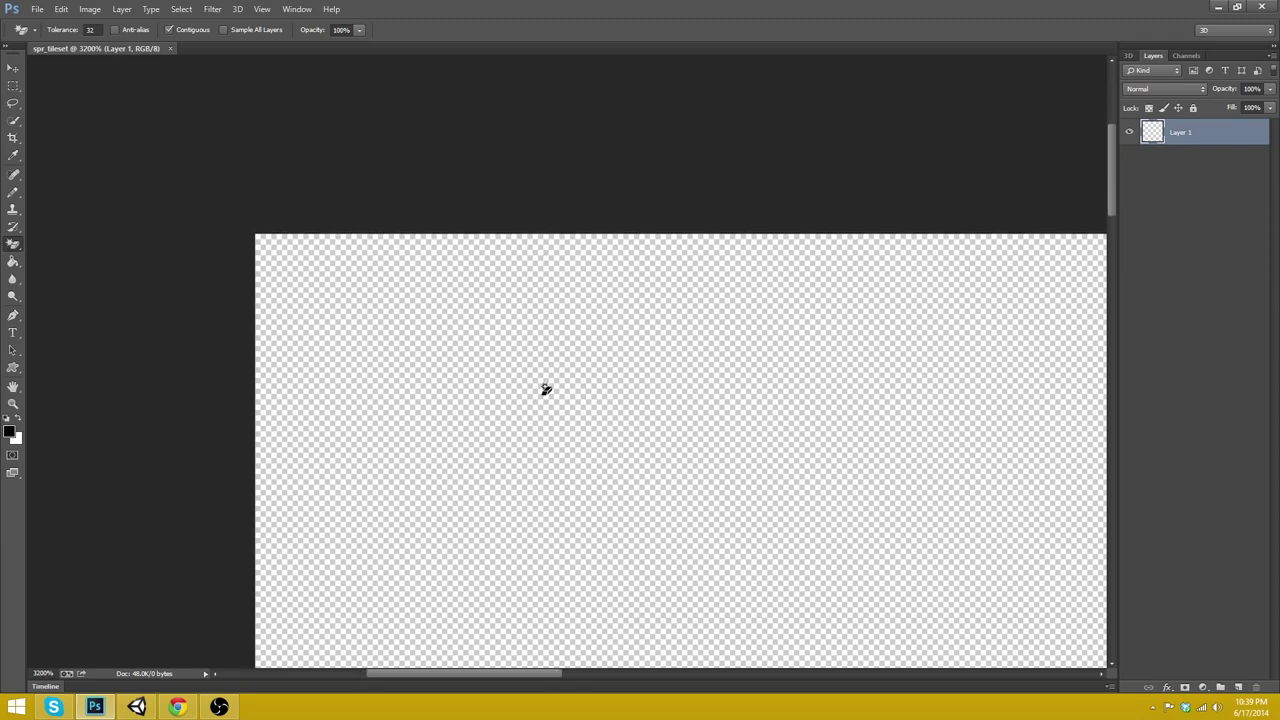
scroll(545, 390, "down", 1)
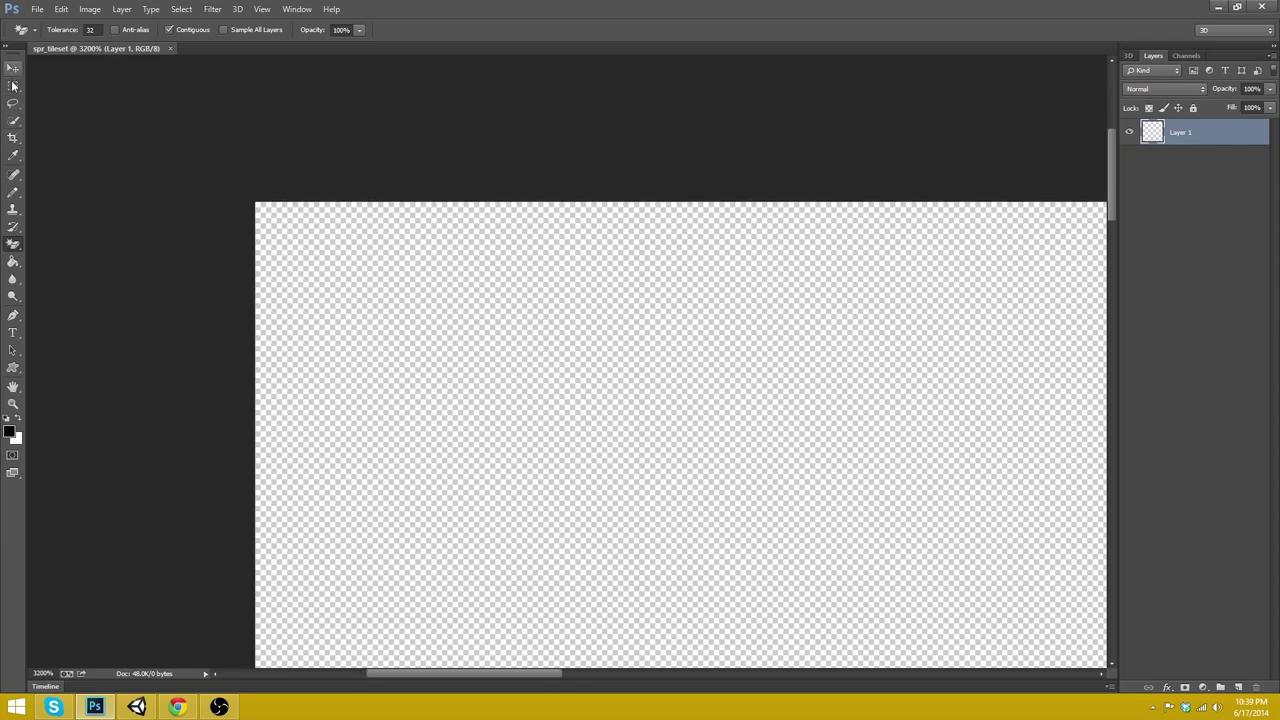
- Set the foreground colour to green #2a711c and select the Pencil tool
left_click(9, 431)
left_click(503, 293)
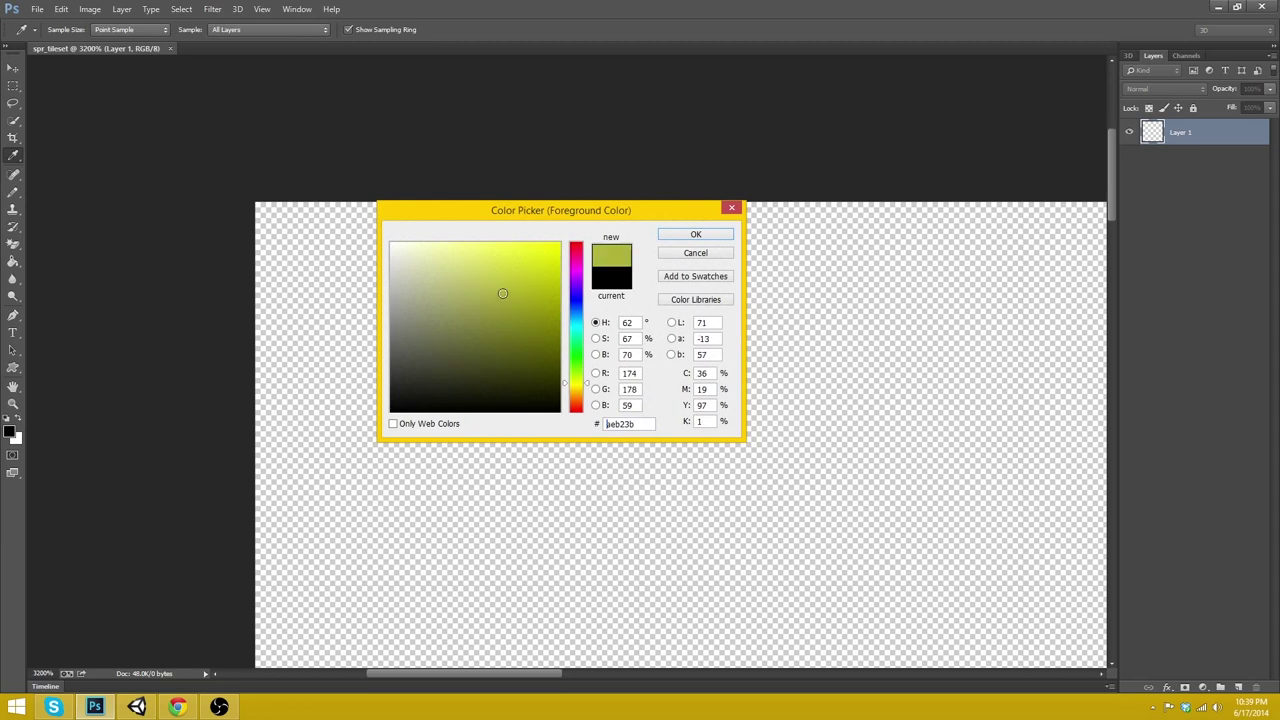
left_click_drag(503, 293, 525, 310)
left_click_drag(576, 383, 576, 360)
left_click(517, 337)
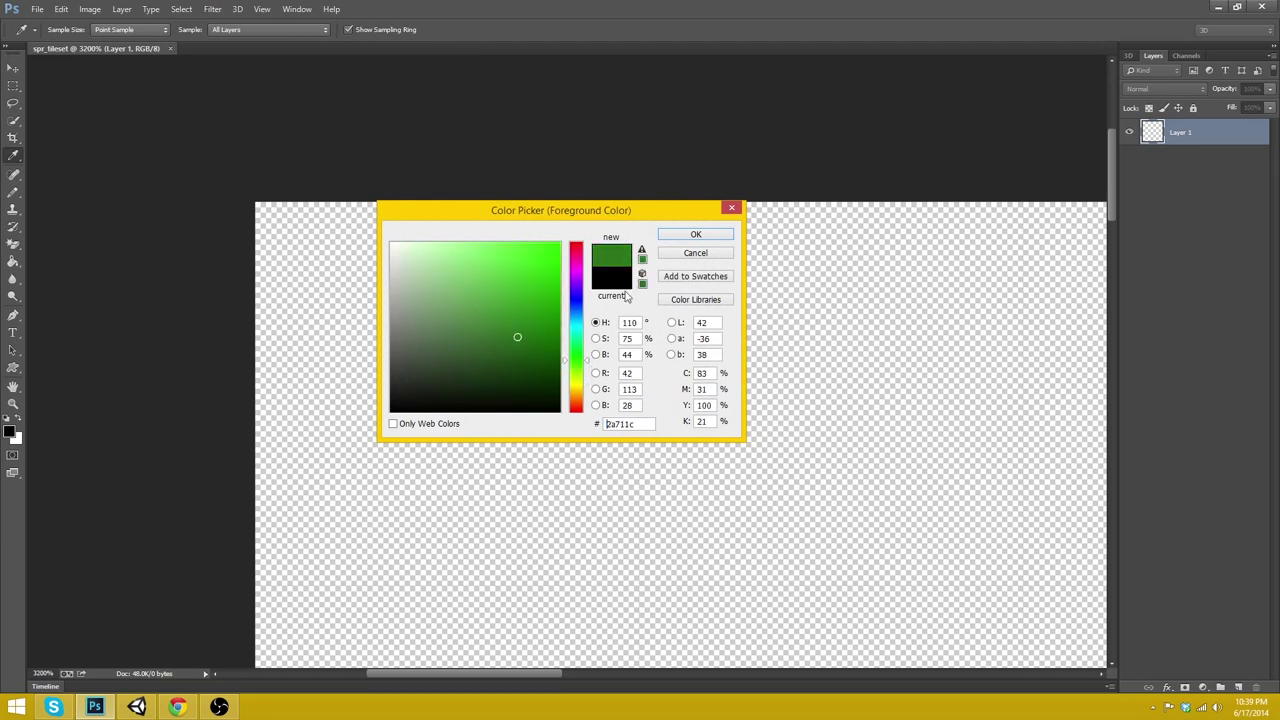
left_click(695, 235)
left_click(13, 191)
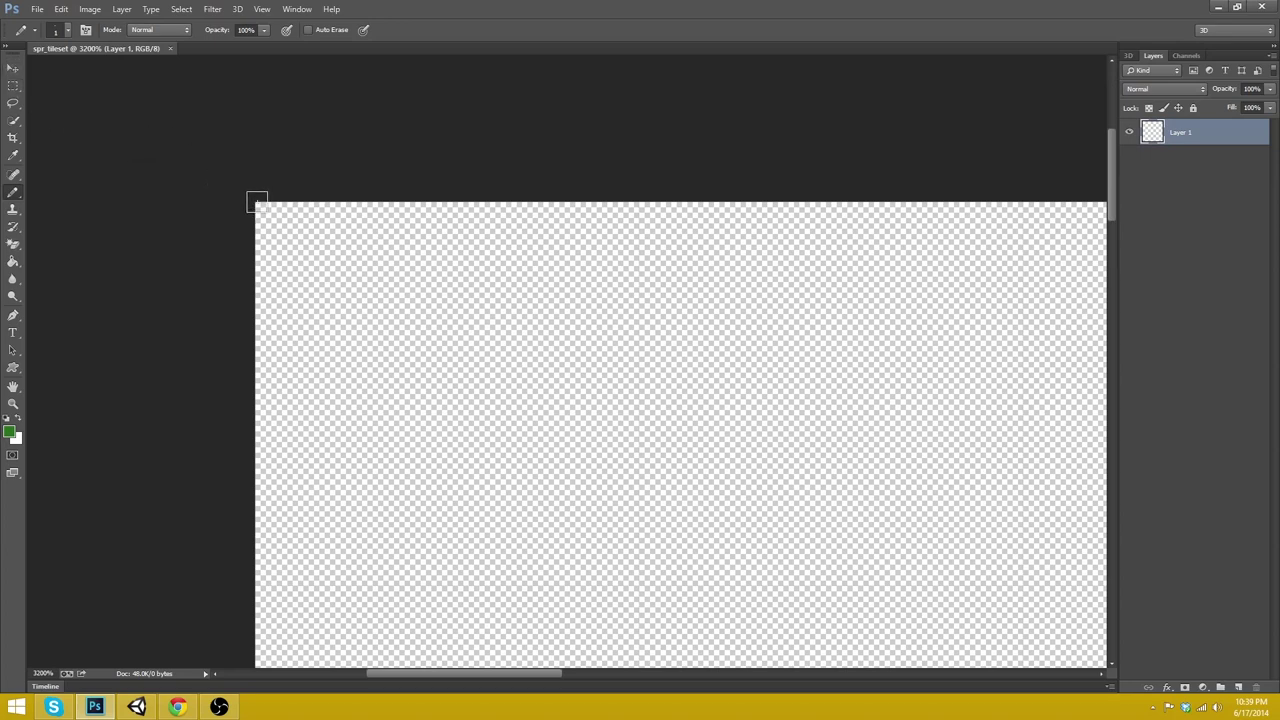
- Pencil a green square outline in the top-left corner, turning on the pixel grid partway
left_click_drag(257, 202, 594, 212)
left_click(265, 234)
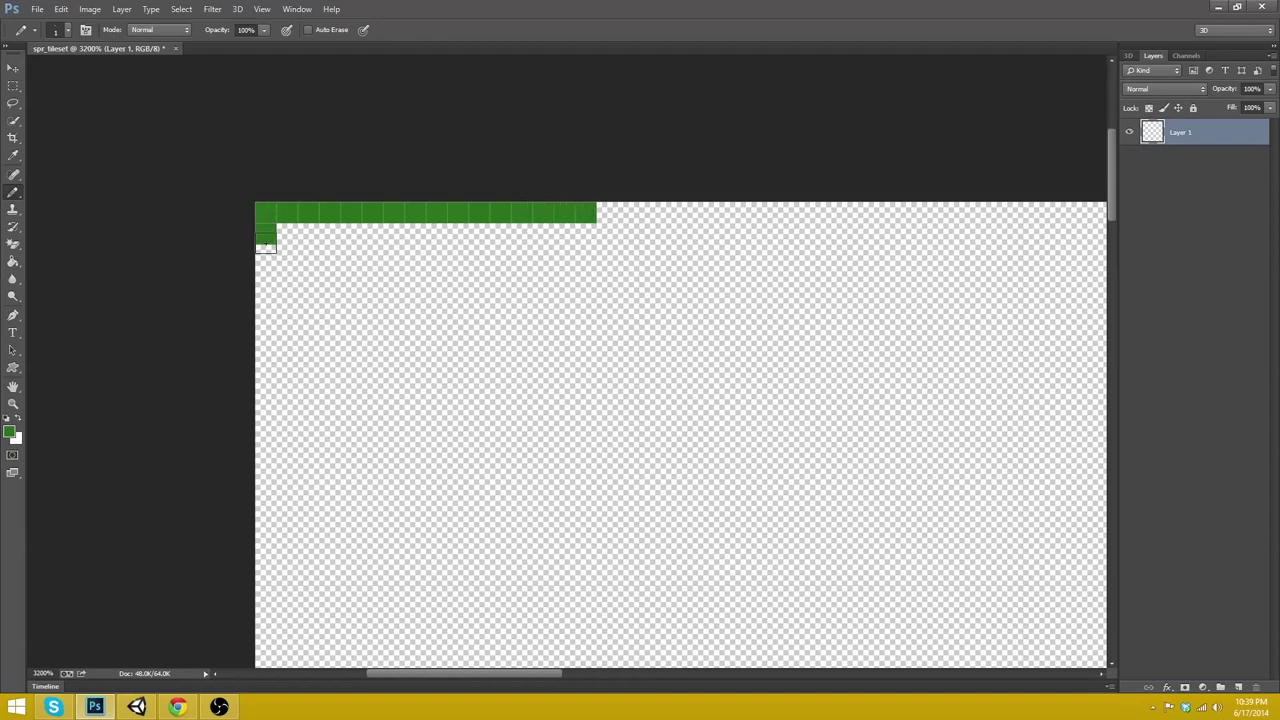
left_click_drag(265, 245, 265, 357)
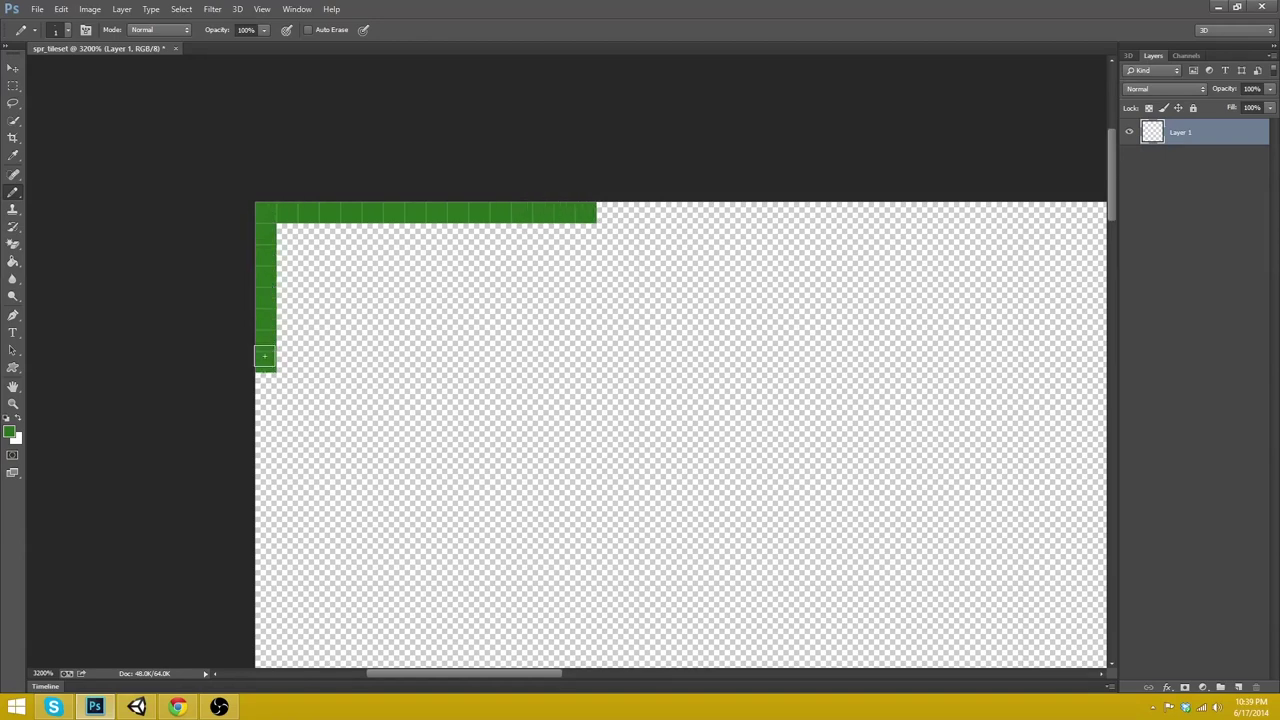
left_click(262, 9)
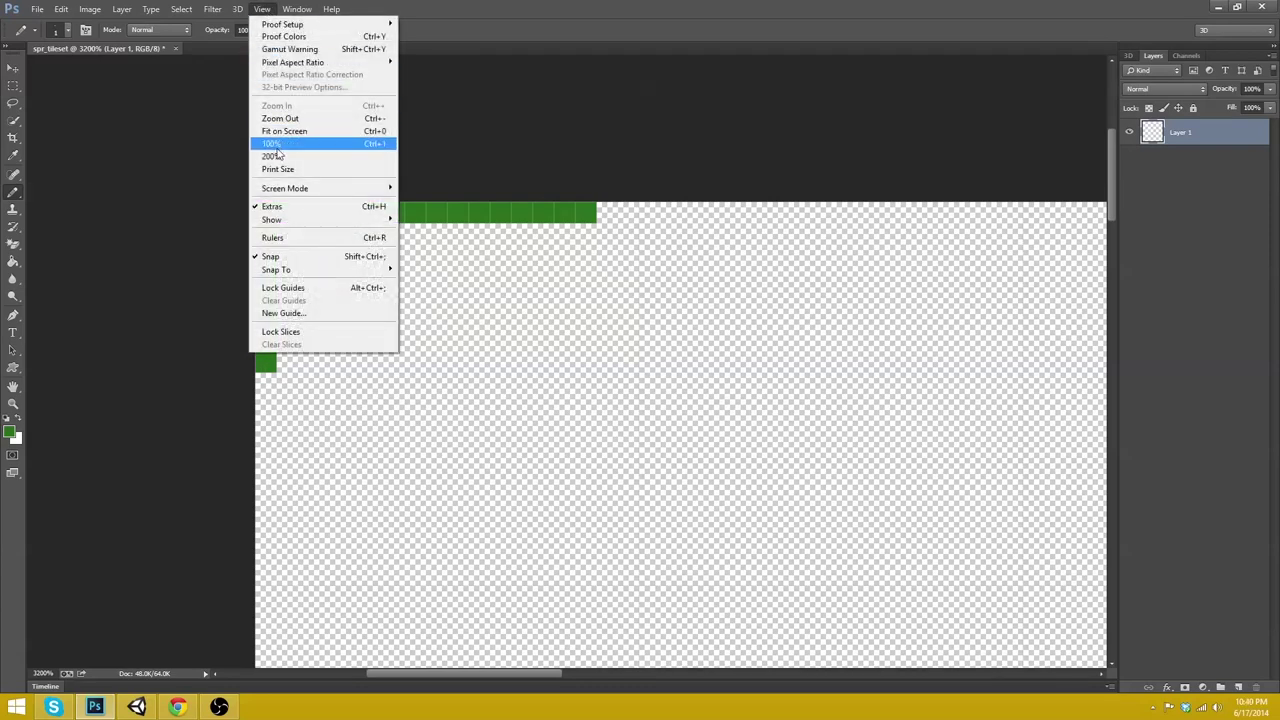
mouse_move(272, 219)
left_click(455, 464)
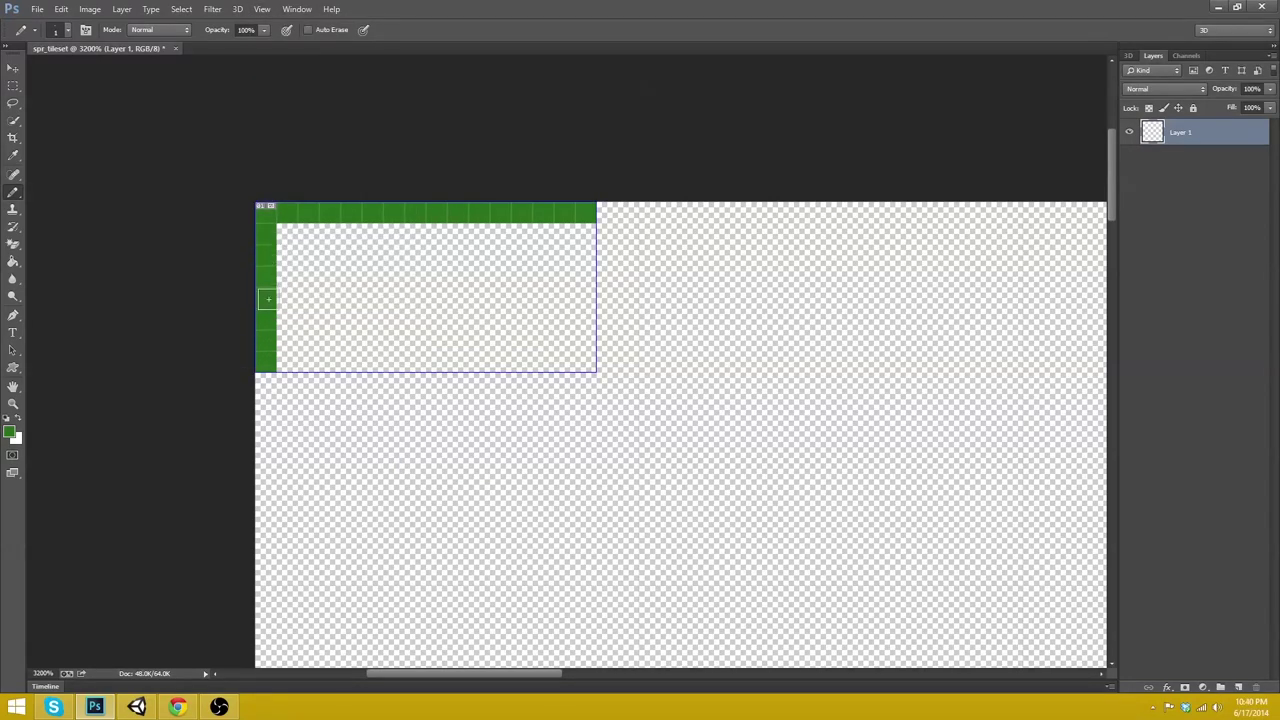
left_click_drag(266, 380, 266, 535)
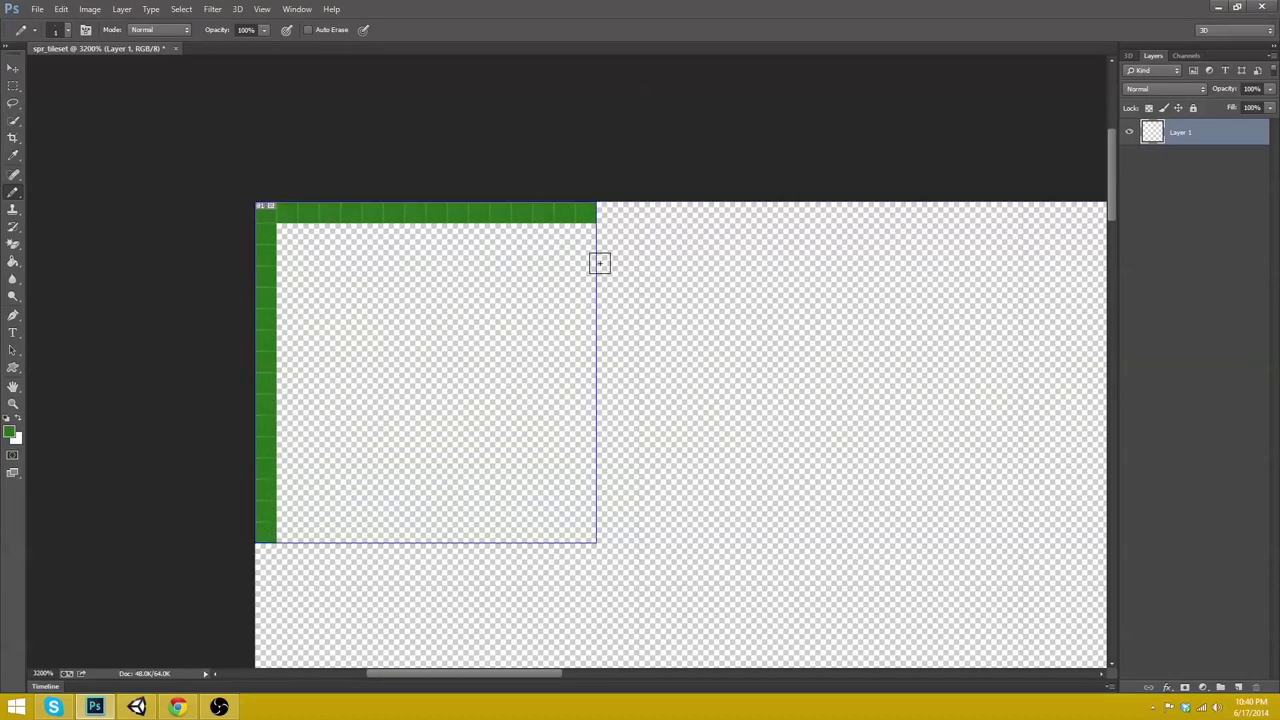
left_click_drag(586, 214, 581, 527)
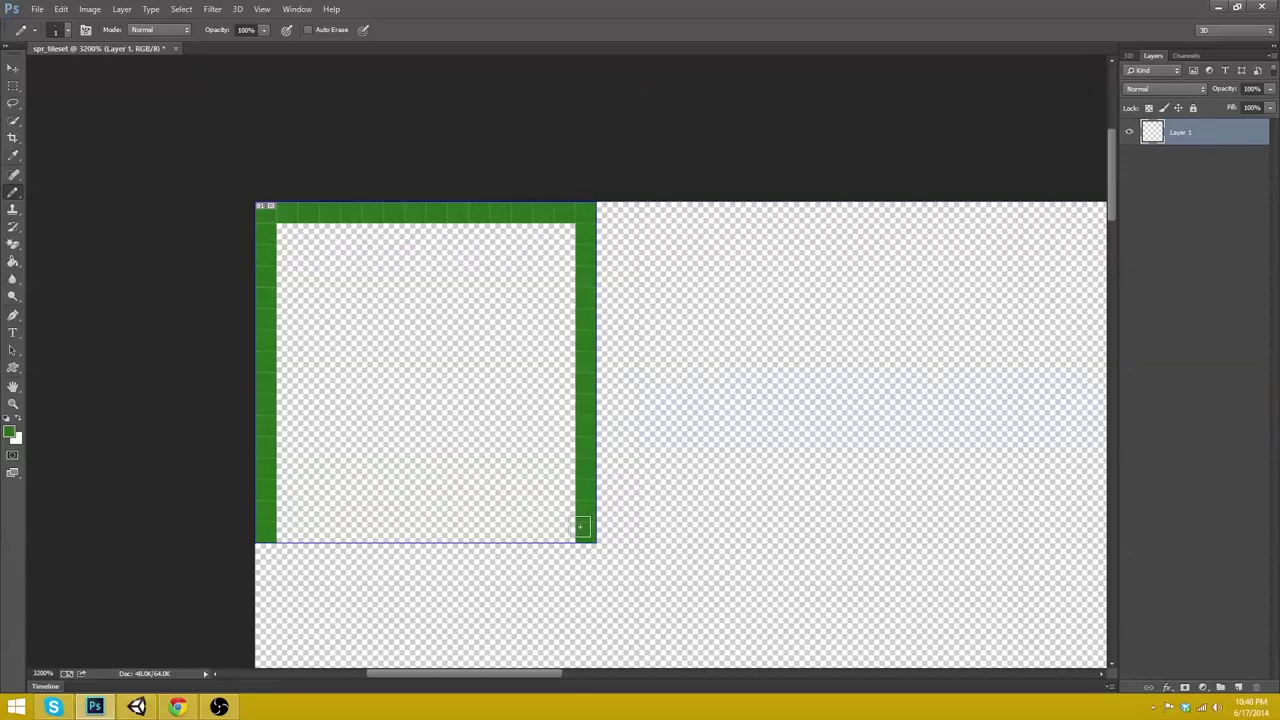
left_click_drag(266, 531, 566, 532)
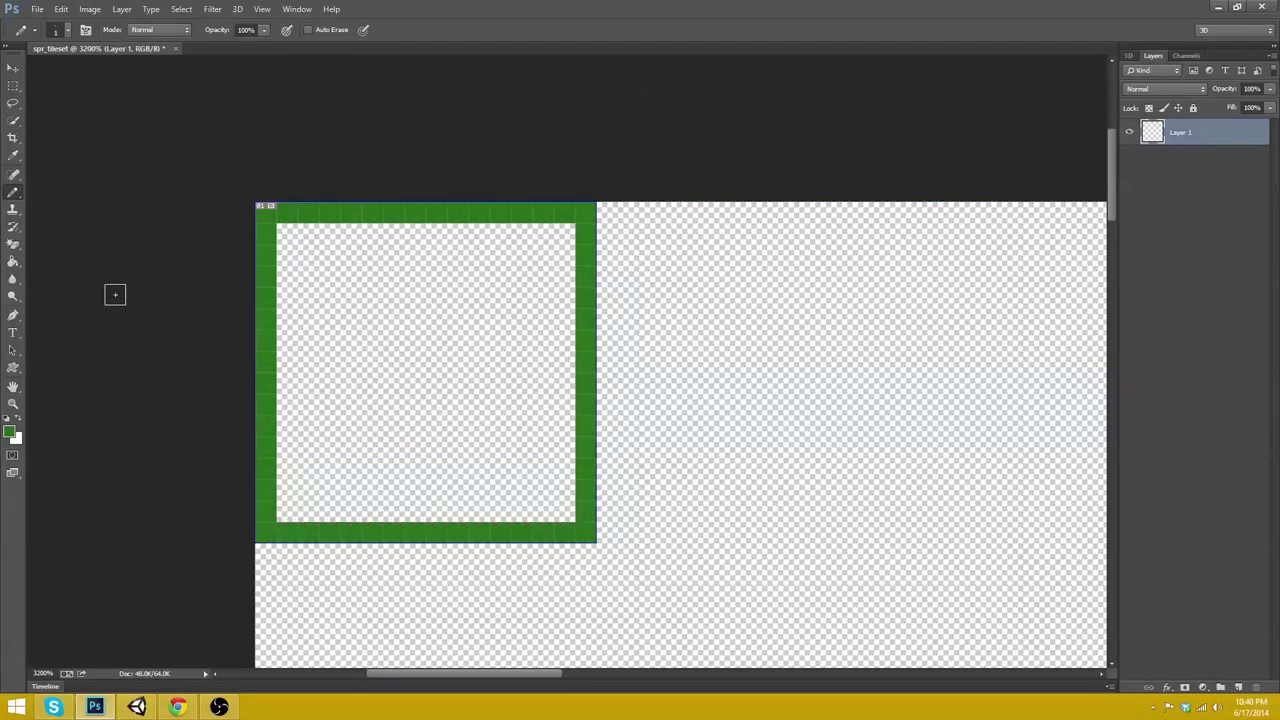
- Fill the square green, then recolour the whole tile dark olive with the Paint Bucket
left_click(13, 262)
left_click(306, 298)
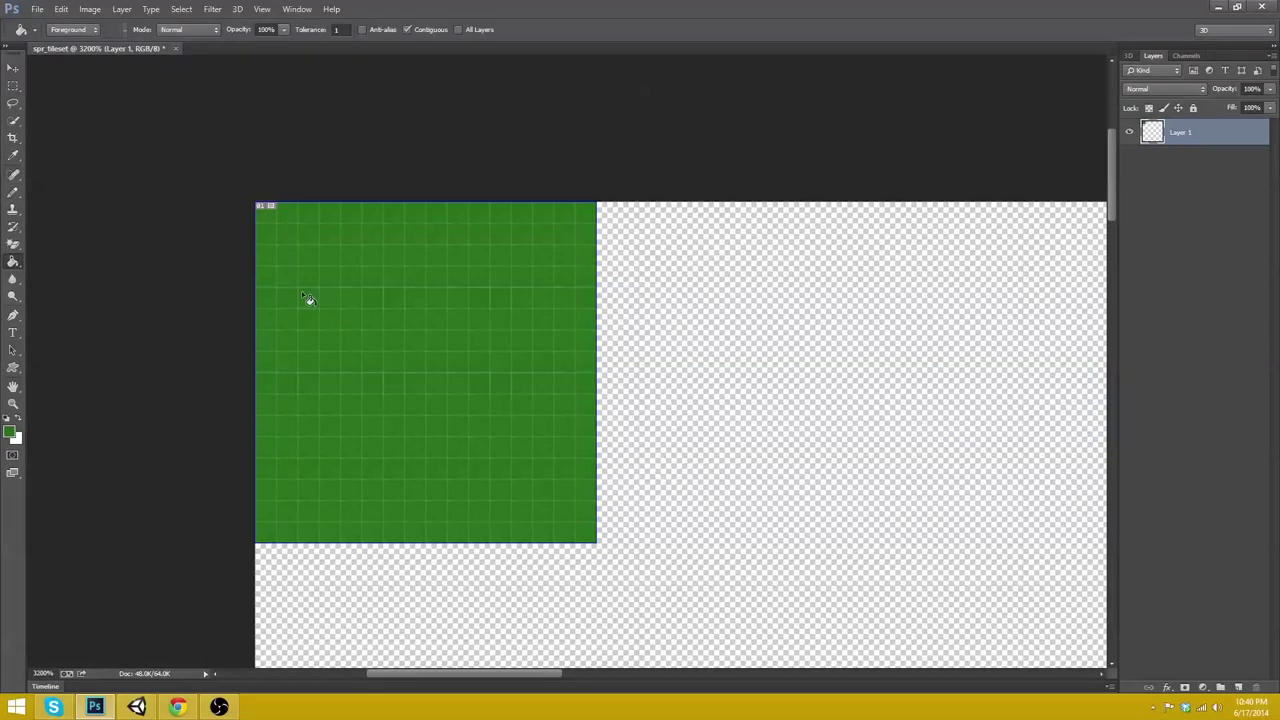
left_click(10, 431)
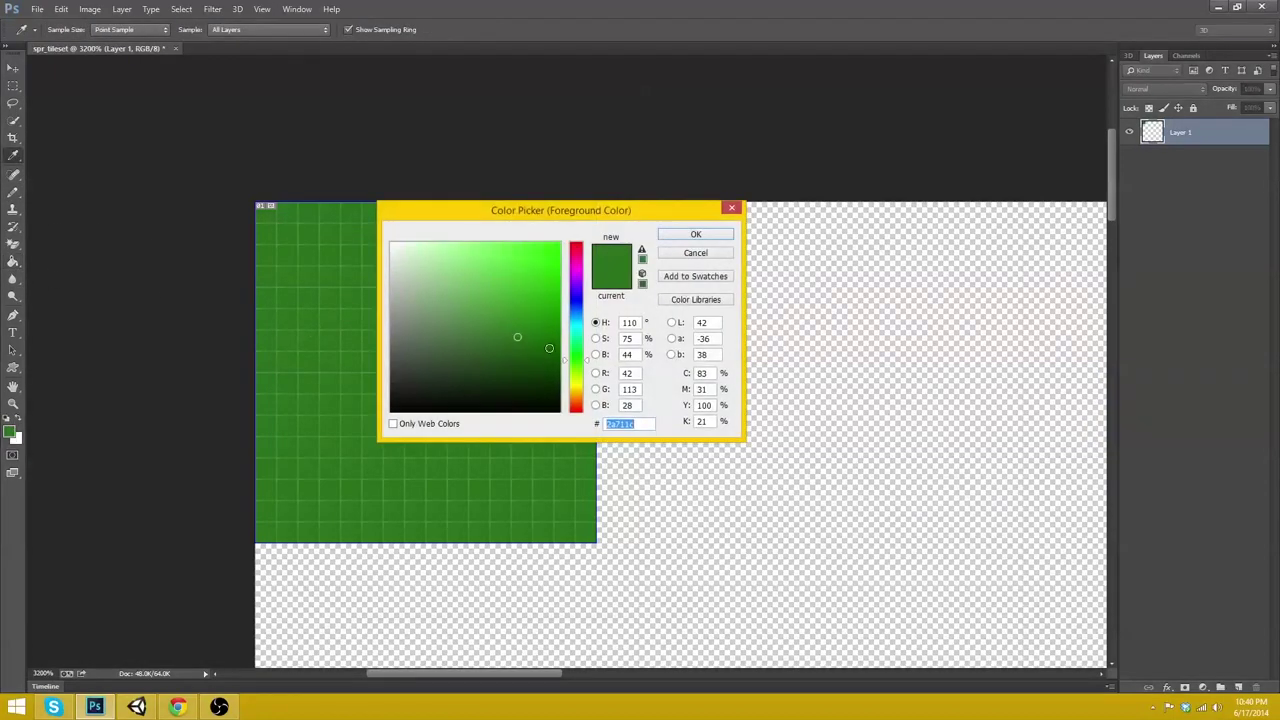
mouse_move(578, 320)
left_mouse_down()
mouse_move(572, 393)
mouse_move(526, 347)
left_mouse_up()
left_click(526, 356)
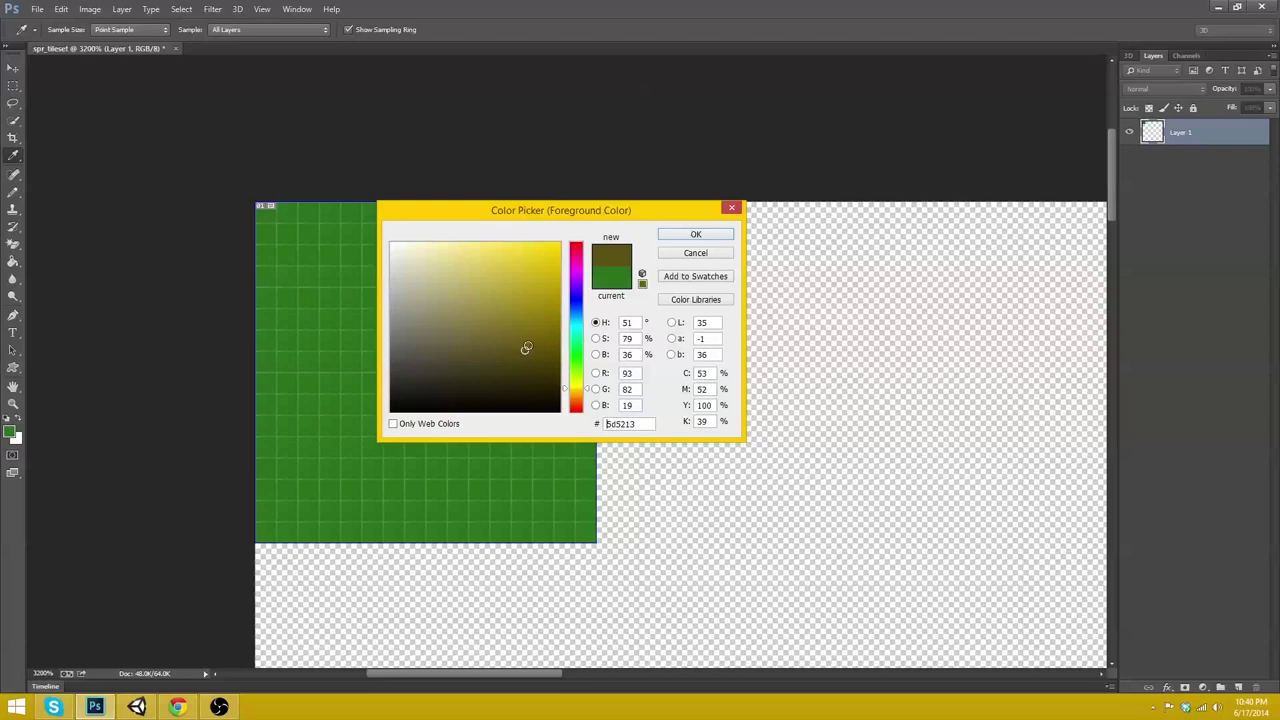
left_click(695, 234)
key("g")
left_click(398, 314)
left_click(380, 221)
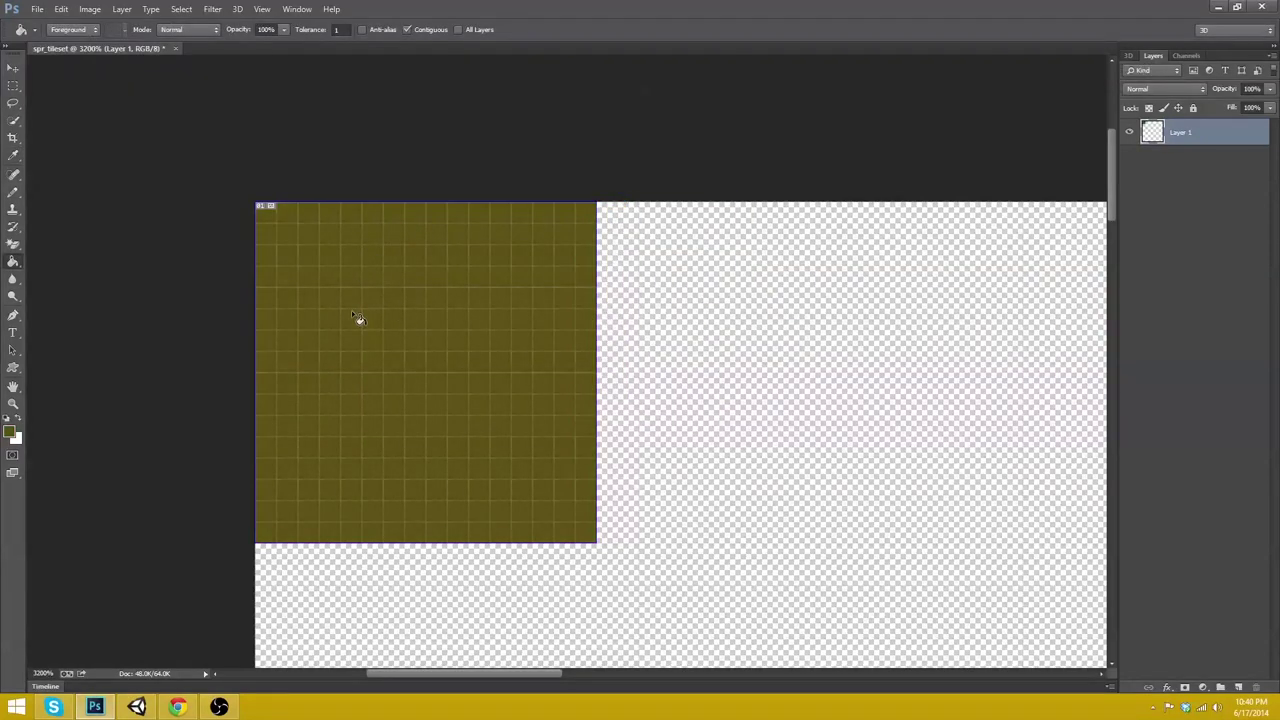
- Fill the tile brown, then set the foreground to lighter brown #6a4d14
left_click(9, 433)
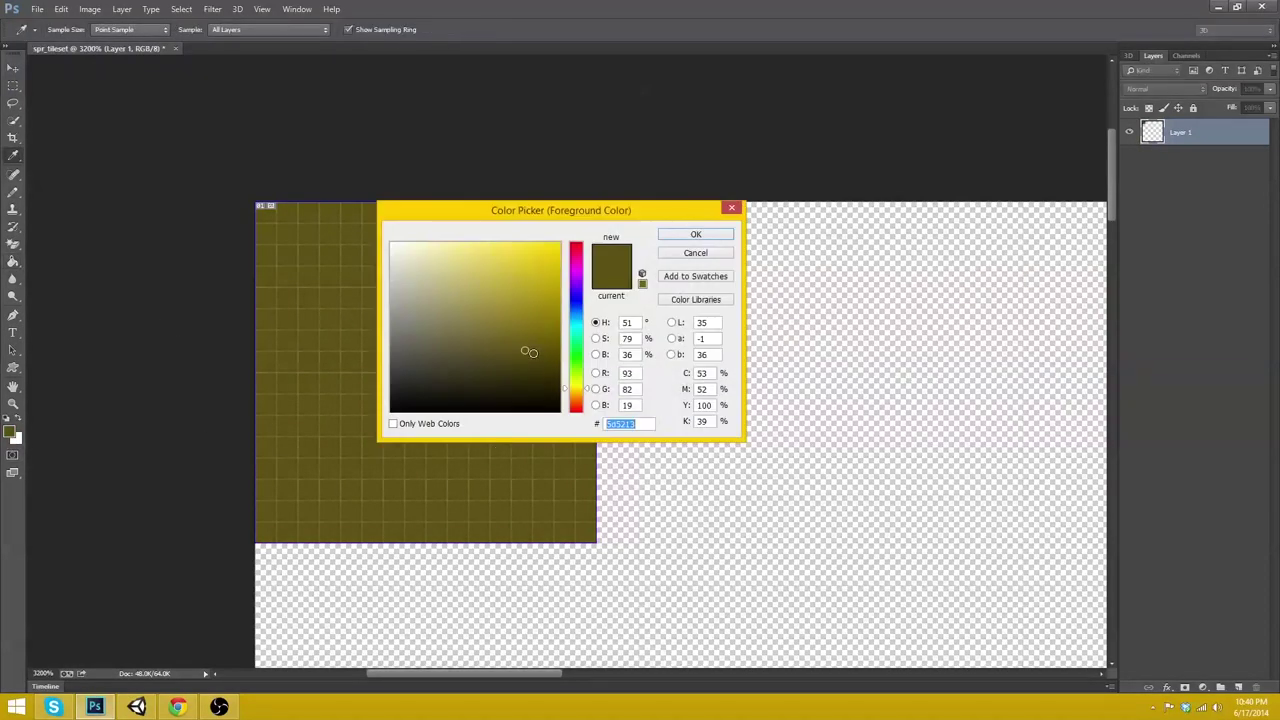
left_click_drag(572, 394, 536, 345)
left_click(678, 236)
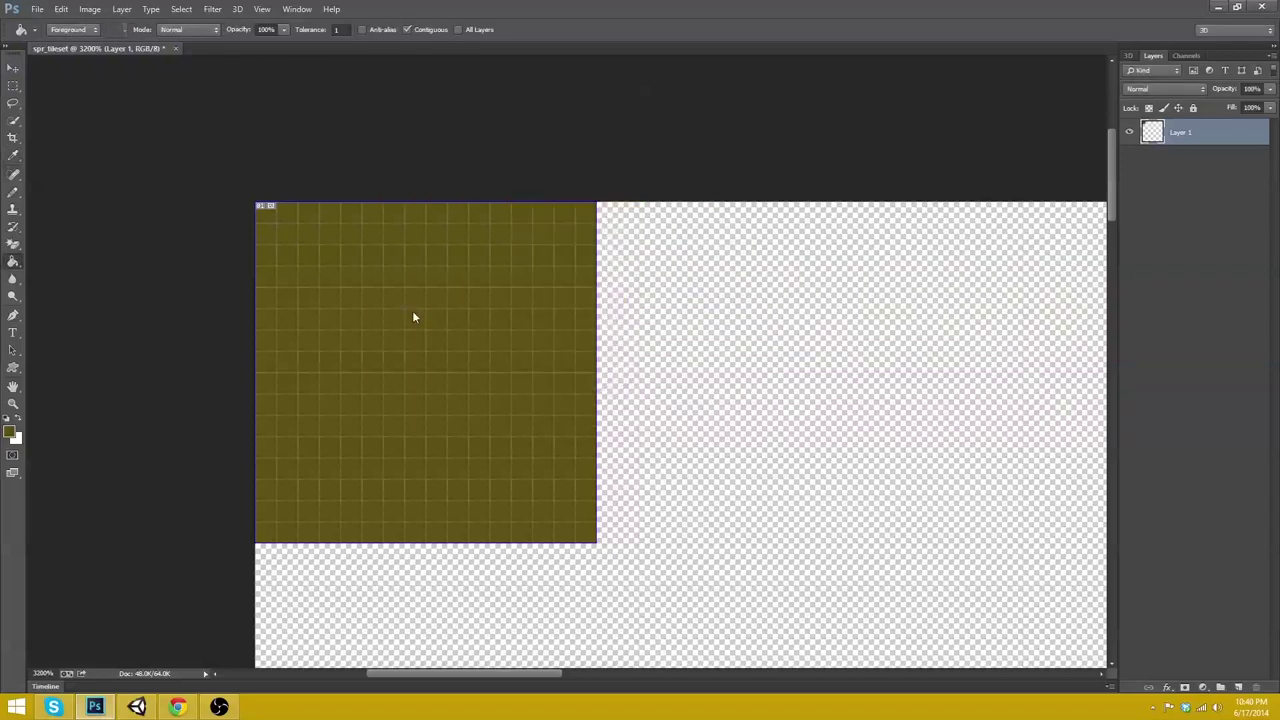
left_click(420, 237)
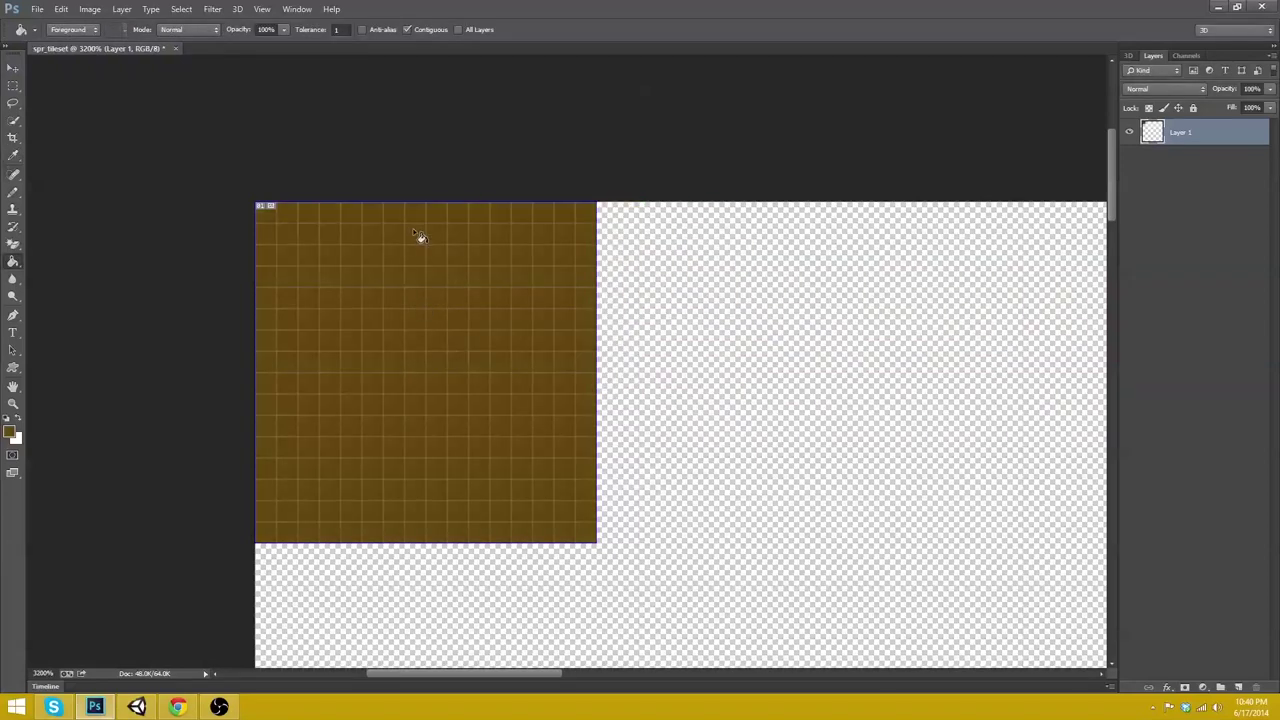
left_click(10, 430)
left_click(528, 341)
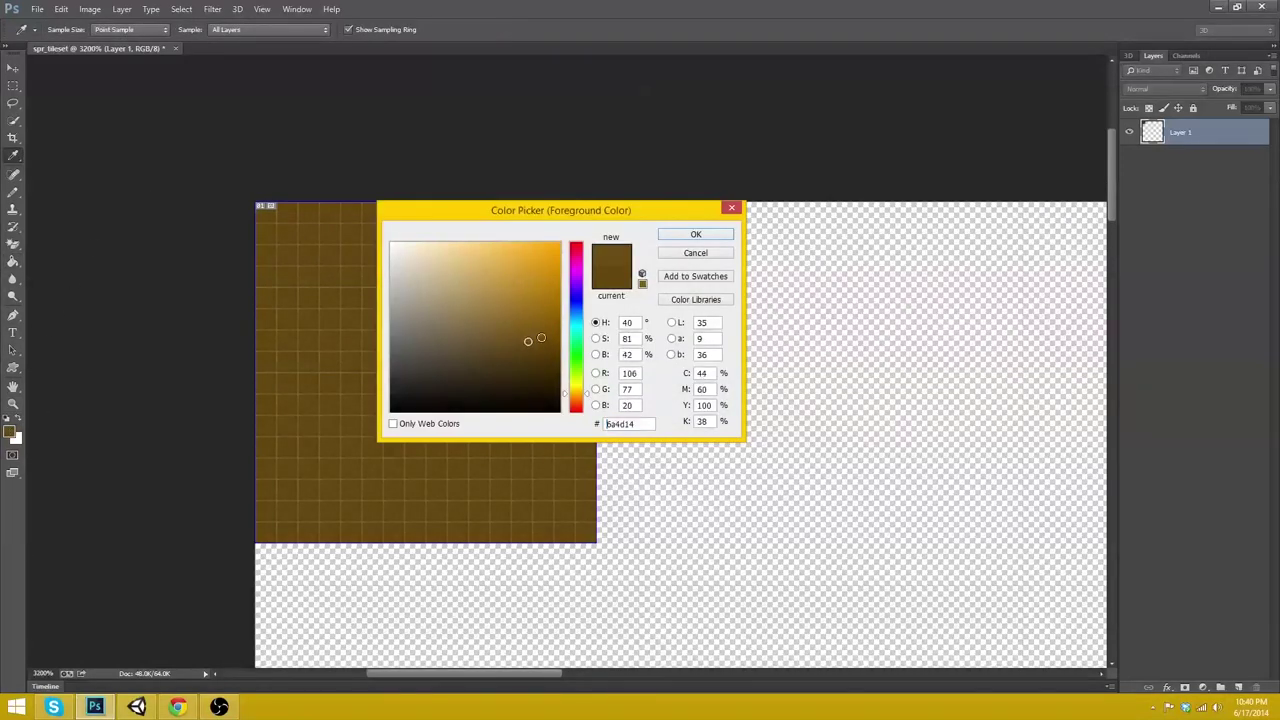
left_click(663, 240)
- Pencil scattered lighter brown pixels across the brown tile
left_click(13, 192)
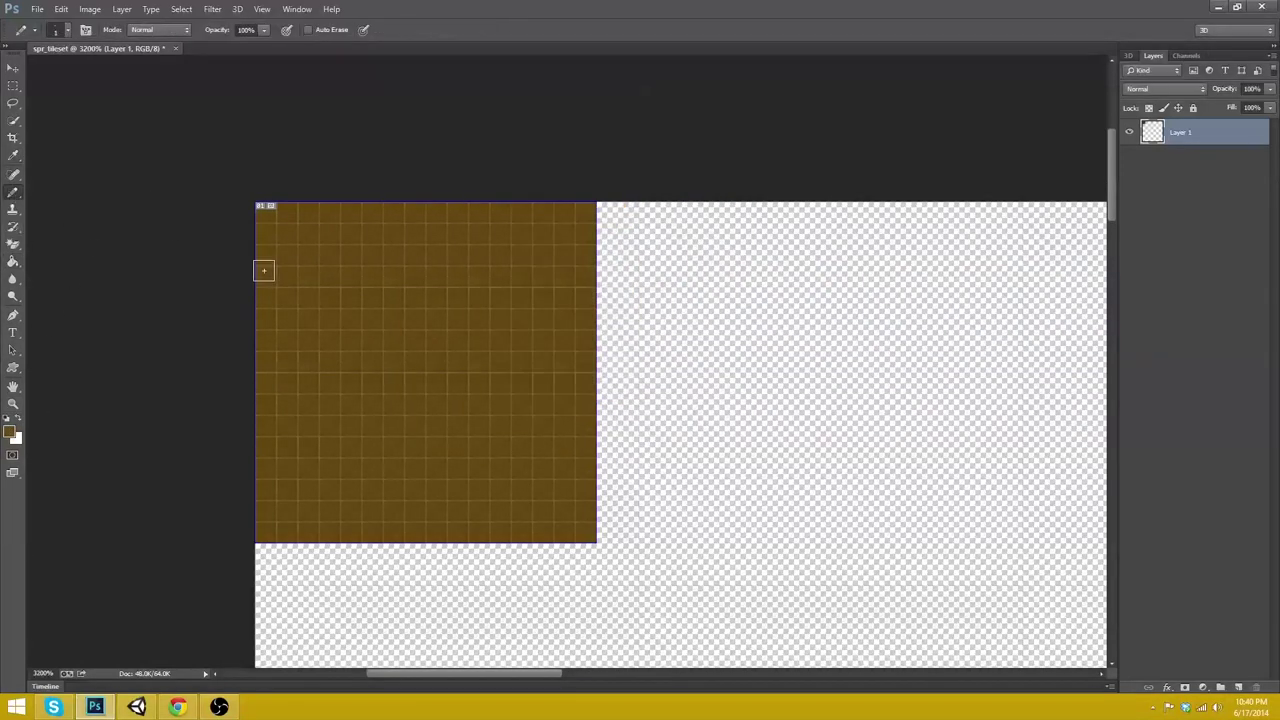
left_click(323, 443)
left_click(408, 436)
left_click(312, 505)
left_click(408, 295)
left_click(394, 297)
left_click(497, 236)
left_click(556, 361)
- Choose light tan #7d6639 and paint several small light patches on the tile
left_click(8, 437)
left_click(481, 328)
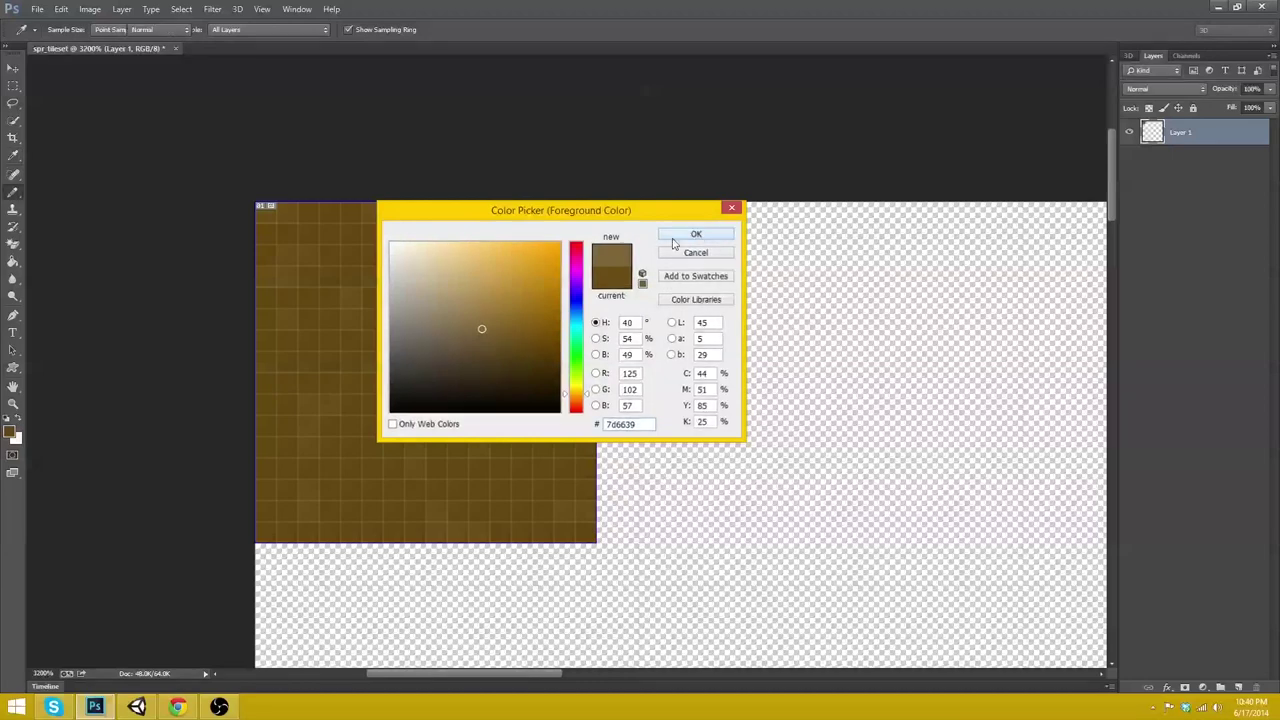
left_click(696, 234)
left_click_drag(351, 297, 372, 319)
left_click_drag(479, 447, 479, 469)
left_click_drag(308, 469, 308, 490)
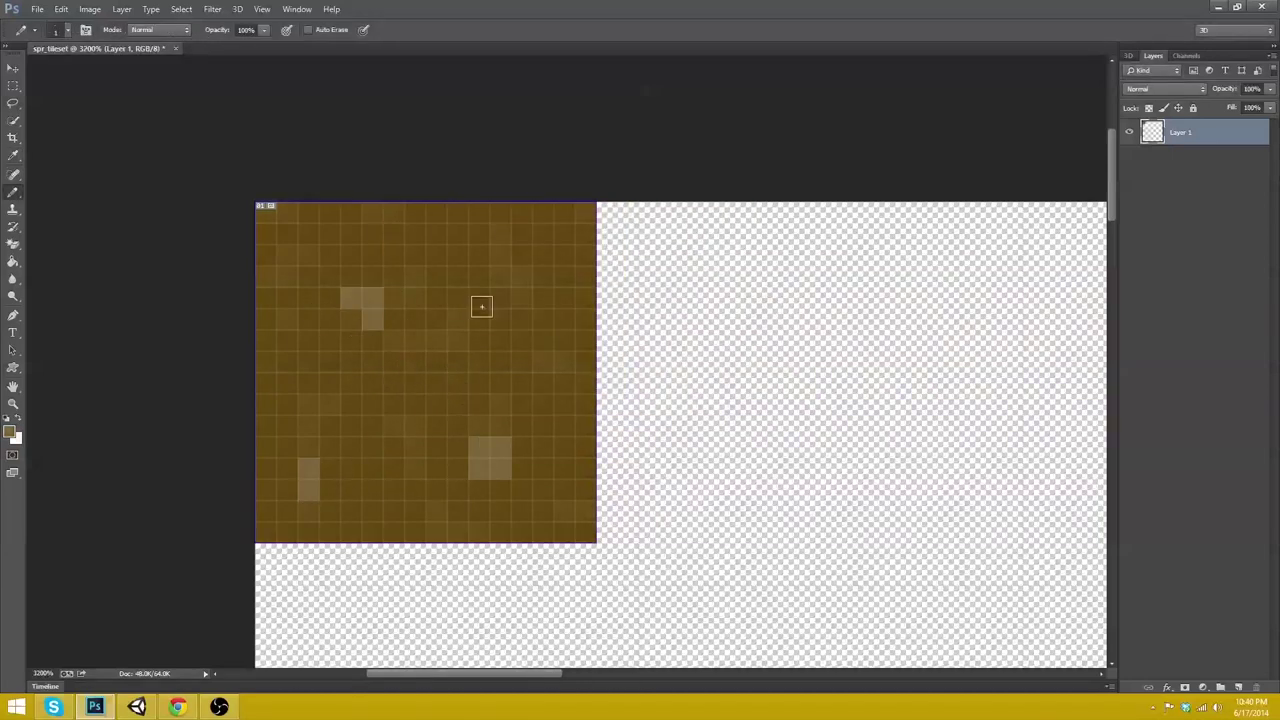
left_click(543, 256)
- Smudge the light patches into the brown at 50%, then begin renaming the tile's layer
left_click(13, 280)
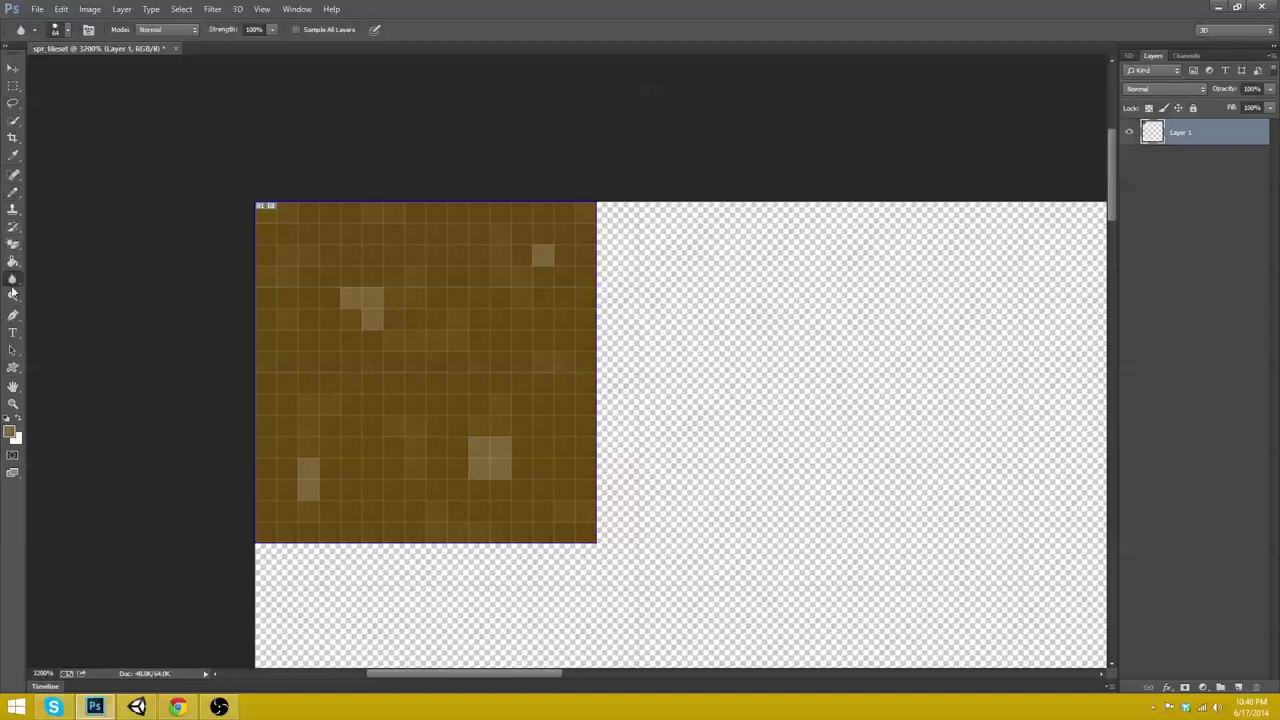
left_click_drag(12, 288, 48, 305)
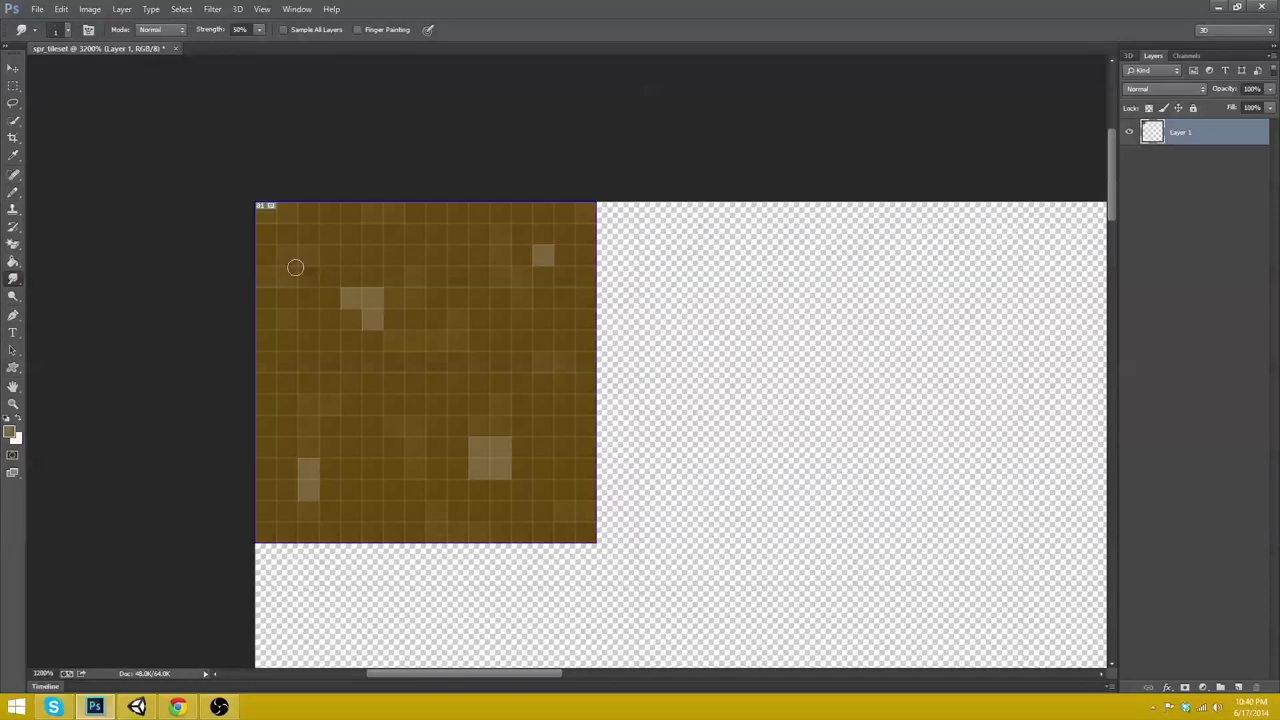
left_click_drag(334, 311, 372, 345)
left_click_drag(480, 448, 488, 467)
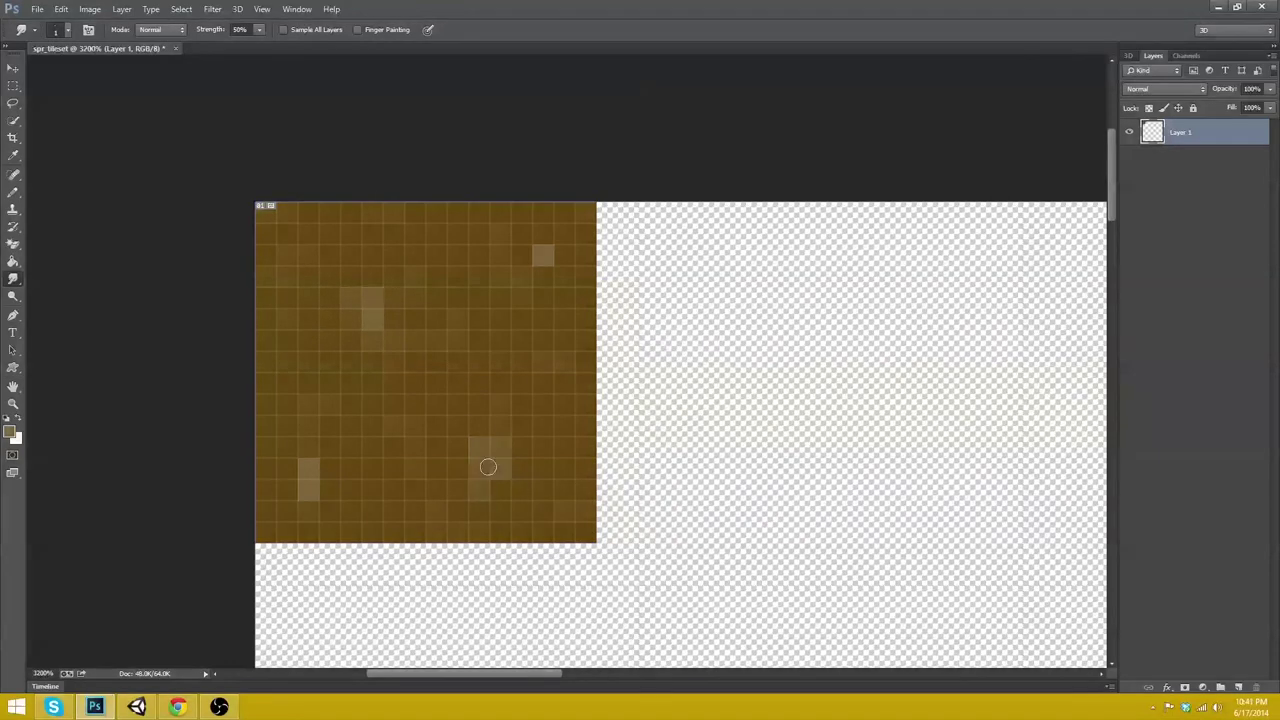
left_click_drag(306, 489, 309, 480)
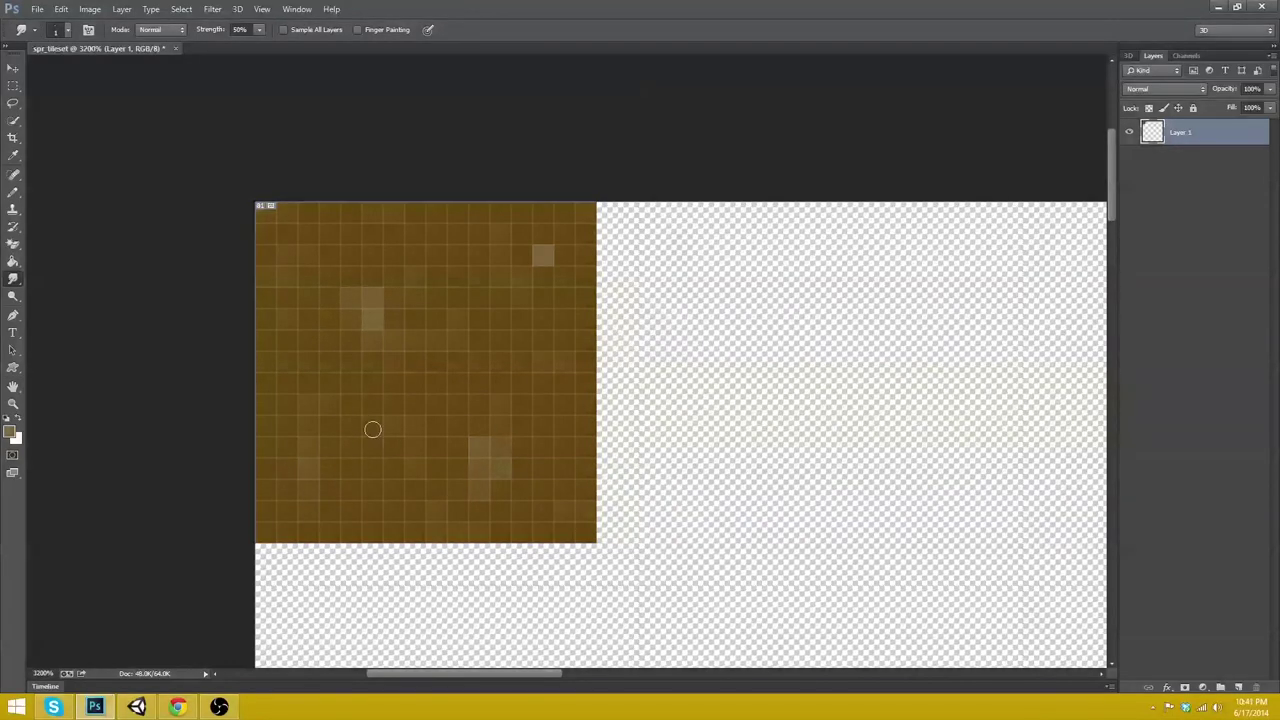
left_click_drag(369, 278, 369, 294)
left_click_drag(551, 271, 530, 252)
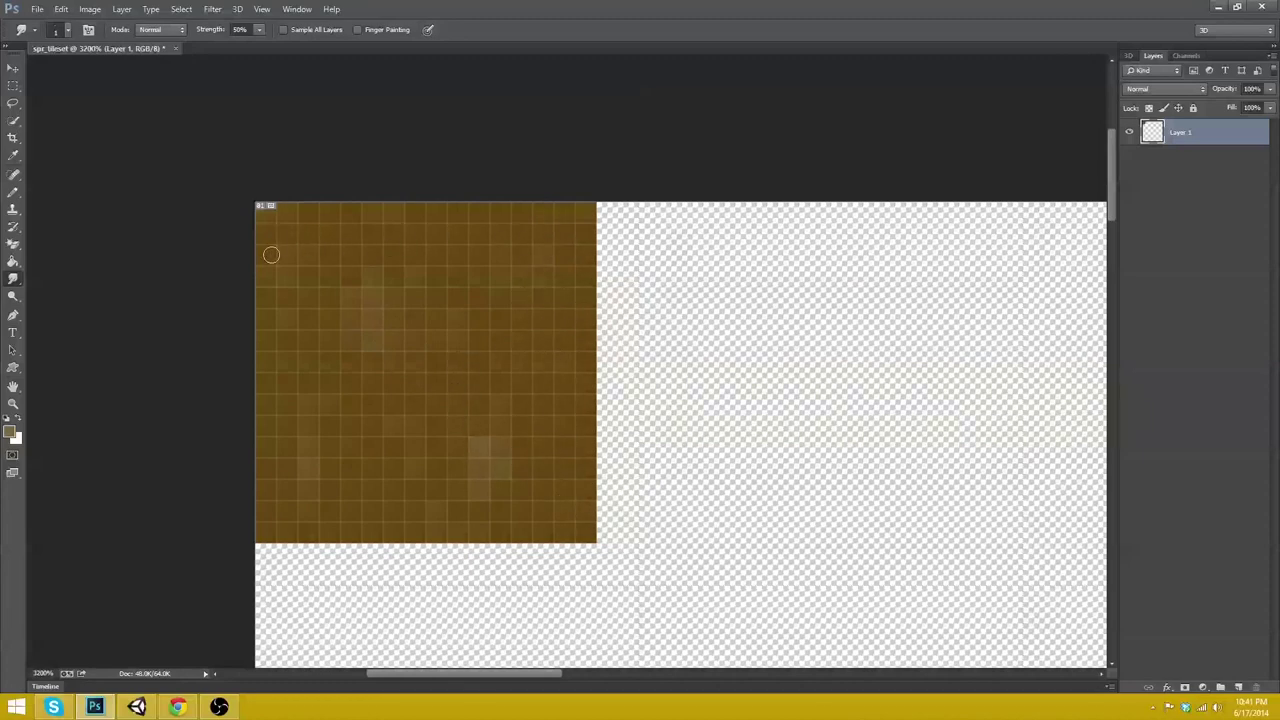
left_click(1183, 136)
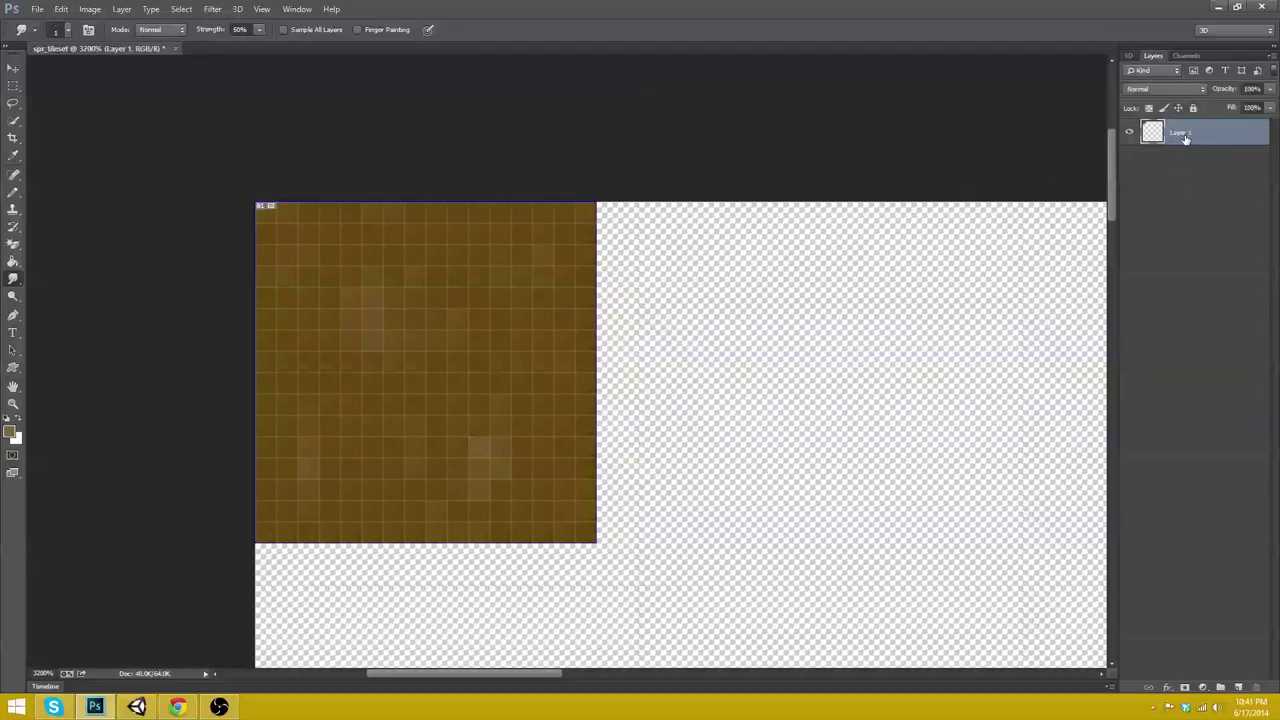
double_click(1185, 137)
- Name the layer Dirt and duplicate the tile onto a new layer placed beside it
type("Dirt")
key("Return")
left_click(13, 85)
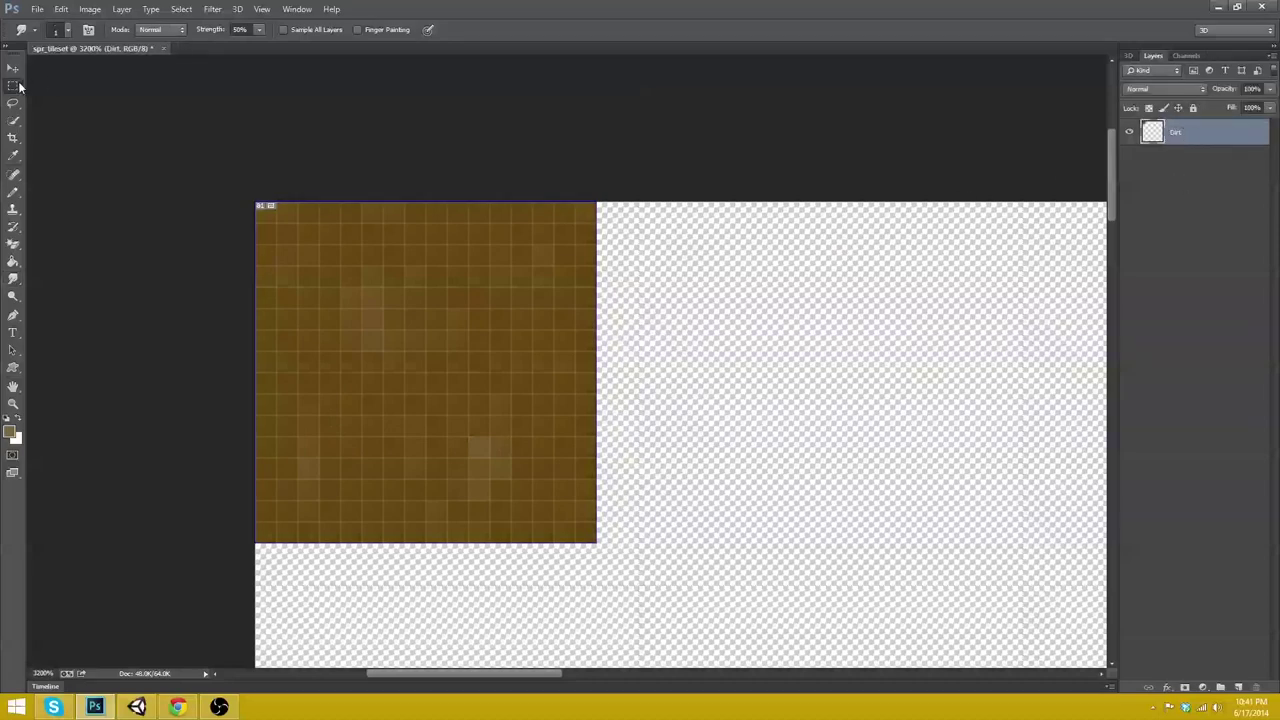
mouse_move(257, 204)
left_mouse_down()
mouse_move(522, 490)
mouse_move(596, 541)
left_mouse_up()
key("ctrl+j")
left_click_drag(344, 366, 684, 366, "ctrl")
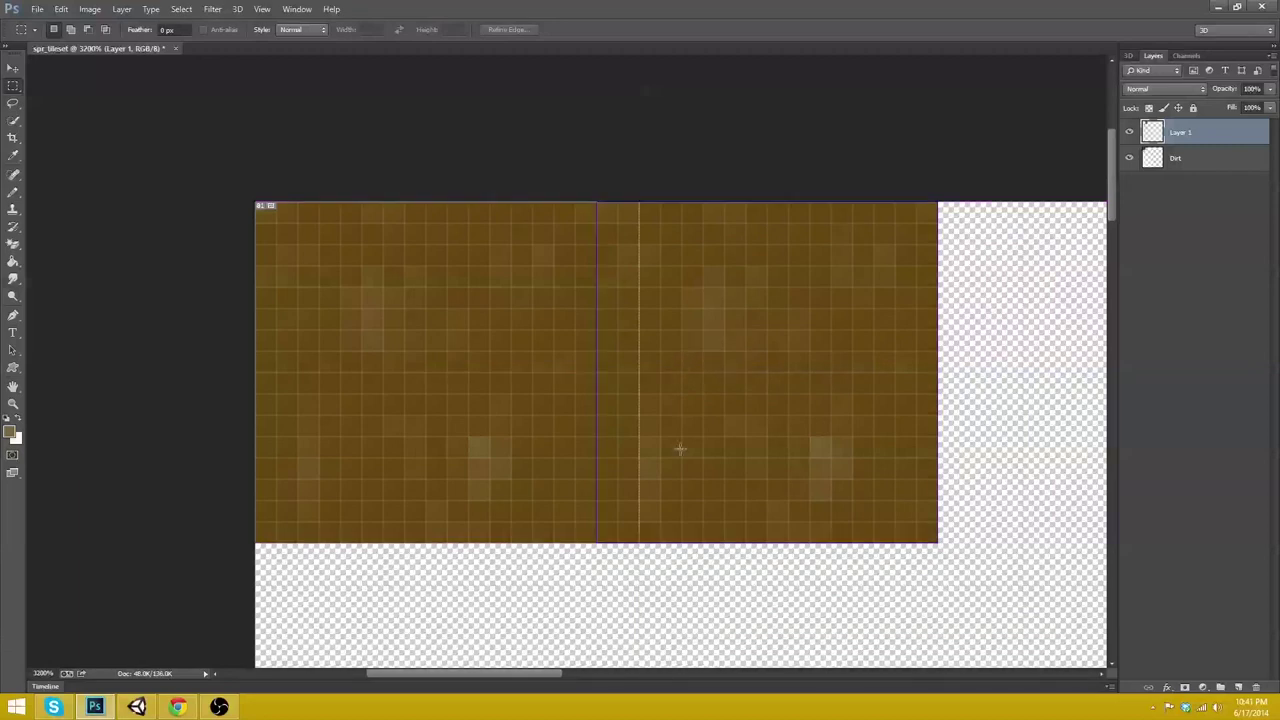
left_click_drag(519, 672, 590, 668)
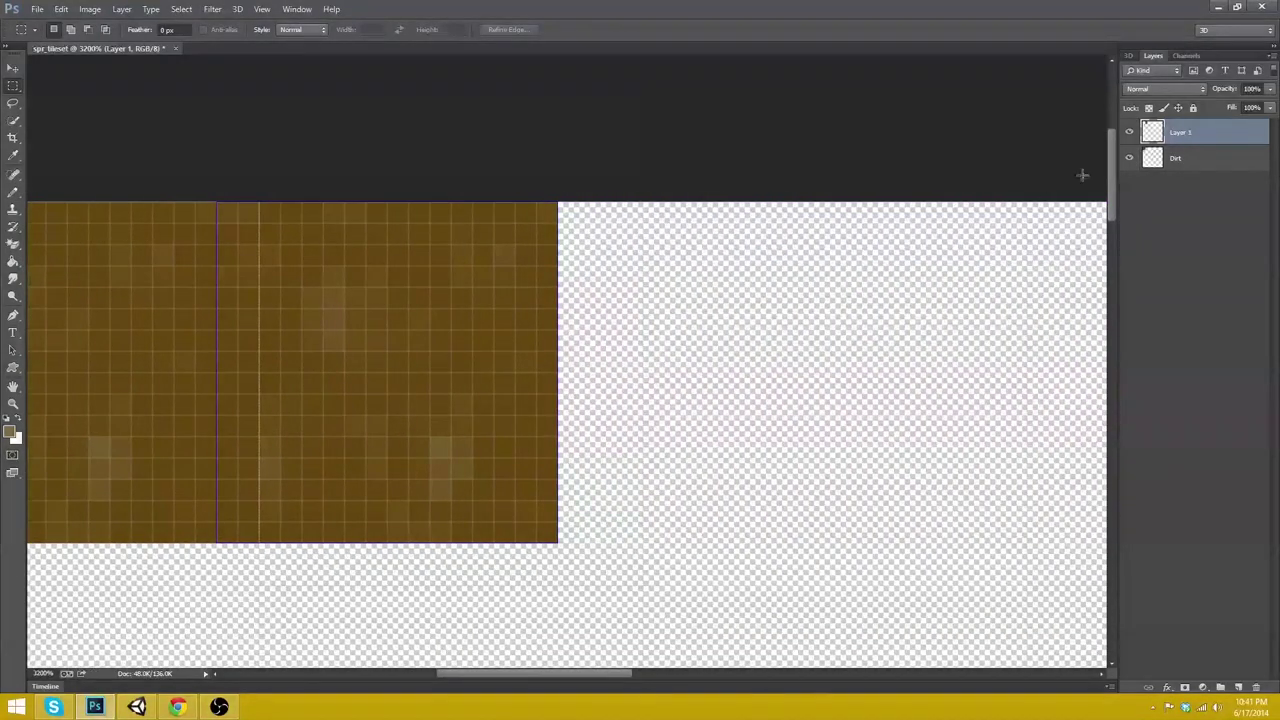
- Close the Layer Style dialog and rename the new layer Grass
double_click(1186, 142)
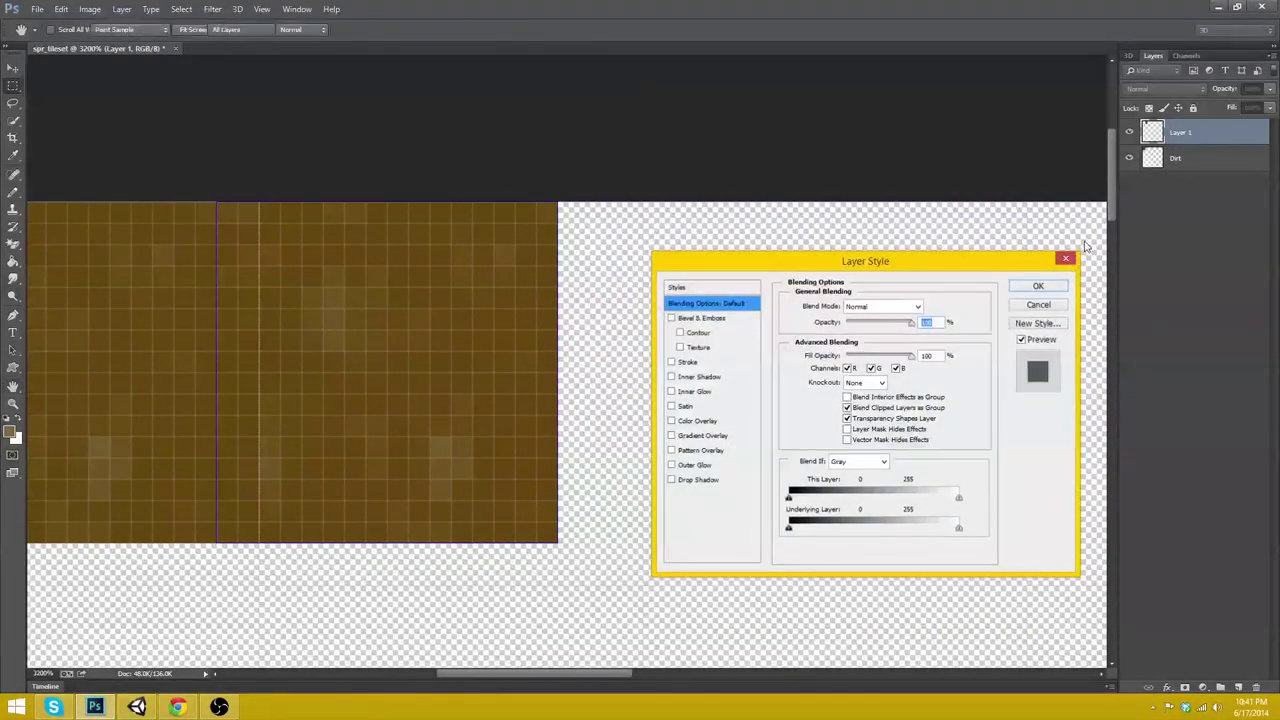
left_click(1065, 258)
double_click(1183, 132)
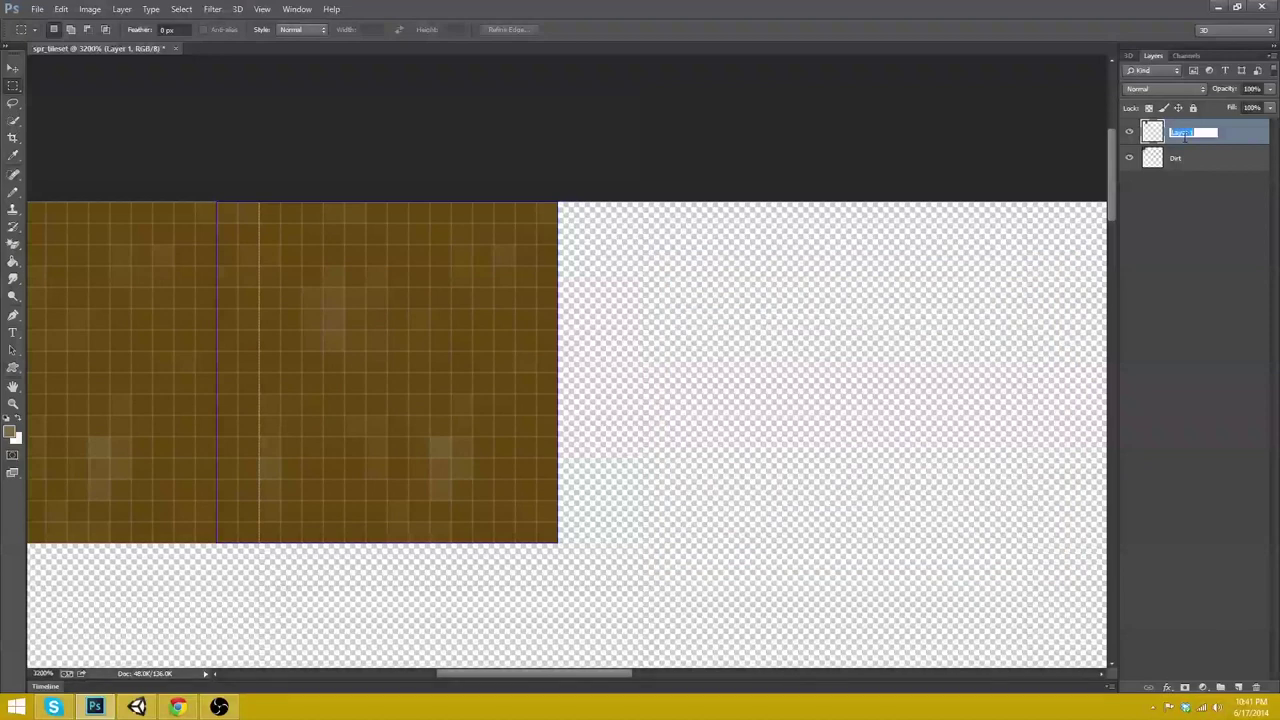
type("Grass")
key("Return")
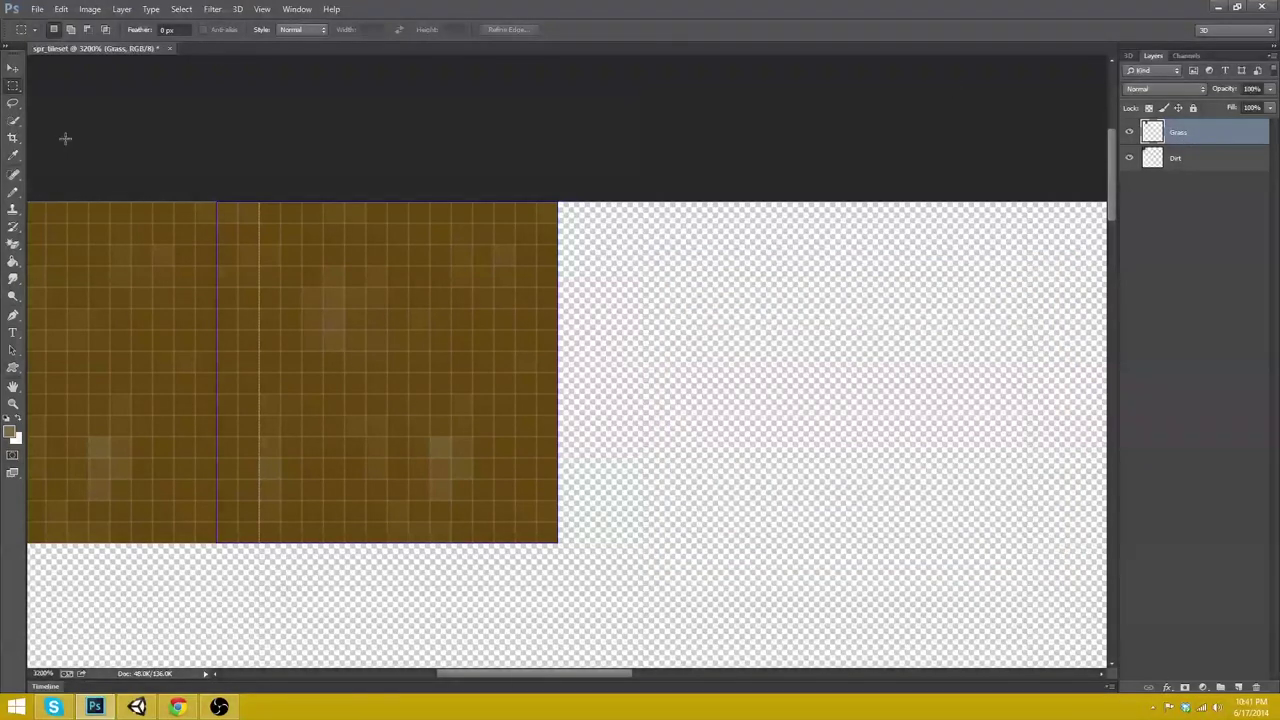
- Pencil a medium-green grass top with drips down into the copied tile's dirt
left_click(10, 432)
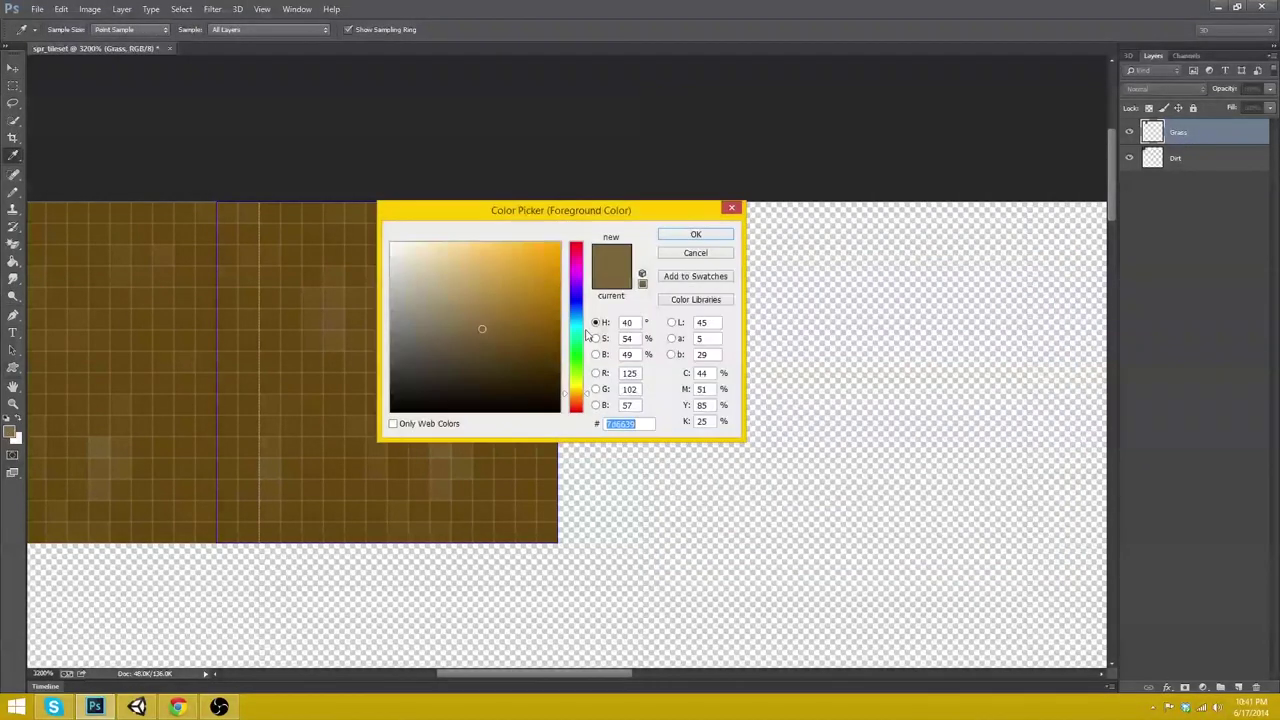
left_click(577, 359)
left_click(510, 331)
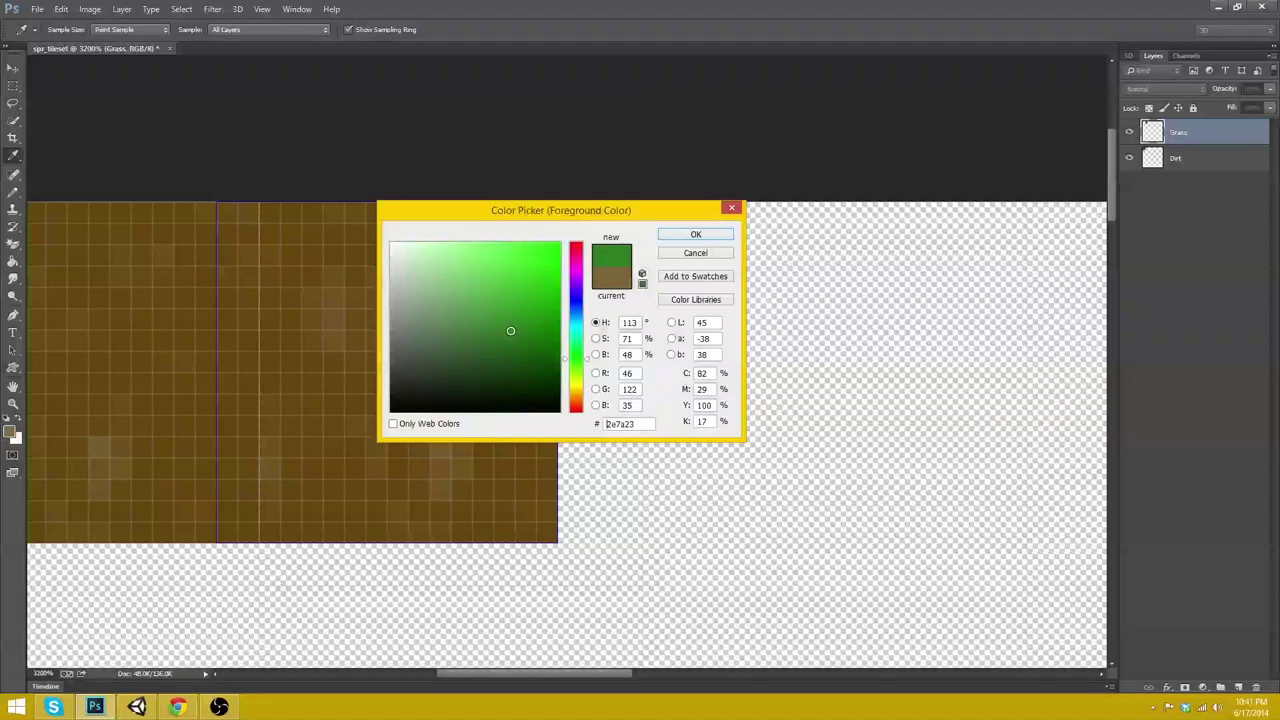
left_click(695, 234)
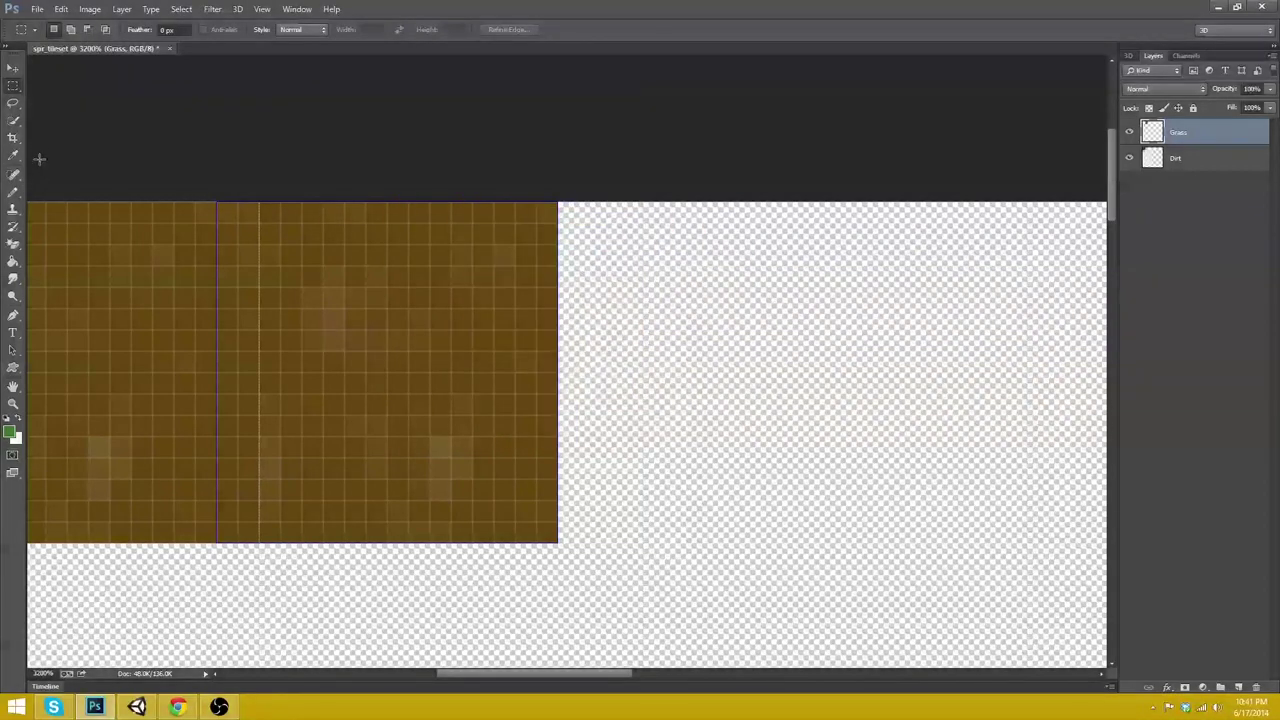
left_click(13, 191)
left_click(227, 215)
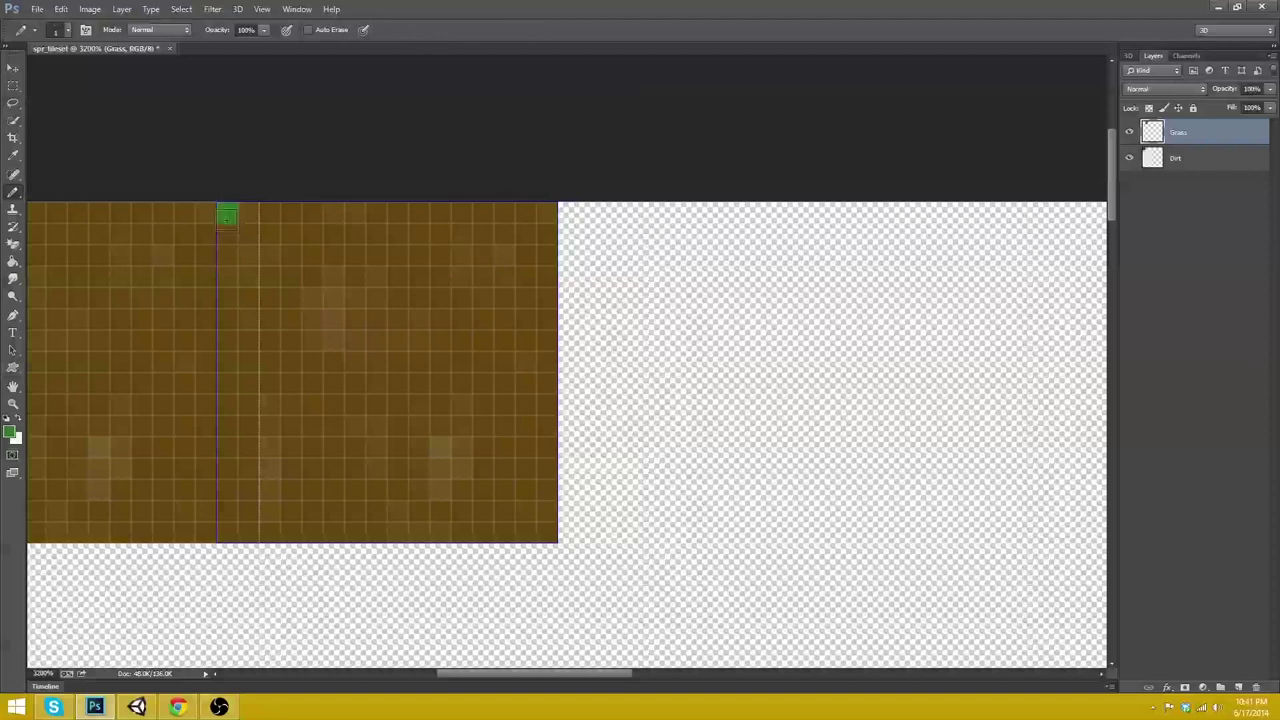
mouse_move(227, 215)
left_mouse_down()
mouse_move(227, 255)
mouse_move(272, 213)
mouse_move(515, 213)
mouse_move(500, 235)
mouse_move(283, 232)
mouse_move(228, 260)
mouse_move(230, 289)
mouse_move(251, 251)
mouse_move(272, 262)
mouse_move(300, 314)
mouse_move(331, 277)
mouse_move(350, 300)
mouse_move(400, 265)
mouse_move(440, 340)
mouse_move(391, 255)
mouse_move(460, 295)
mouse_move(478, 258)
mouse_move(535, 271)
left_mouse_up()
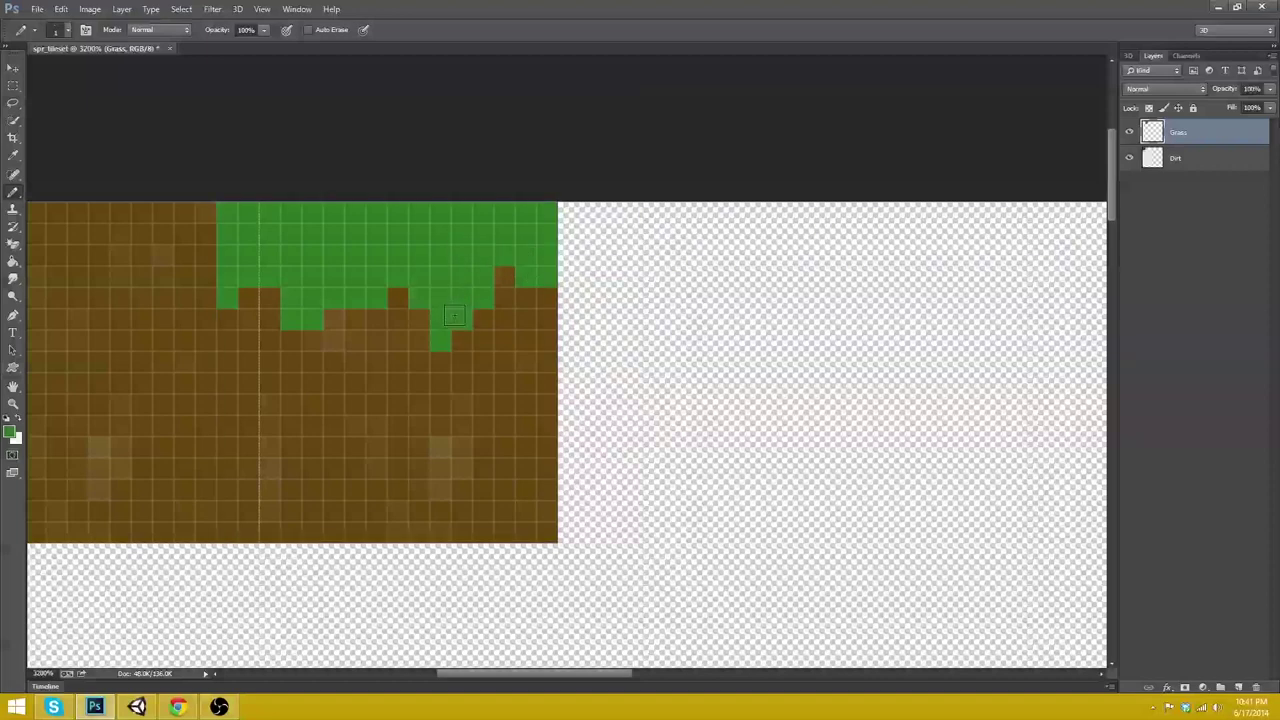
left_click_drag(454, 316, 440, 362)
left_click_drag(330, 310, 312, 364)
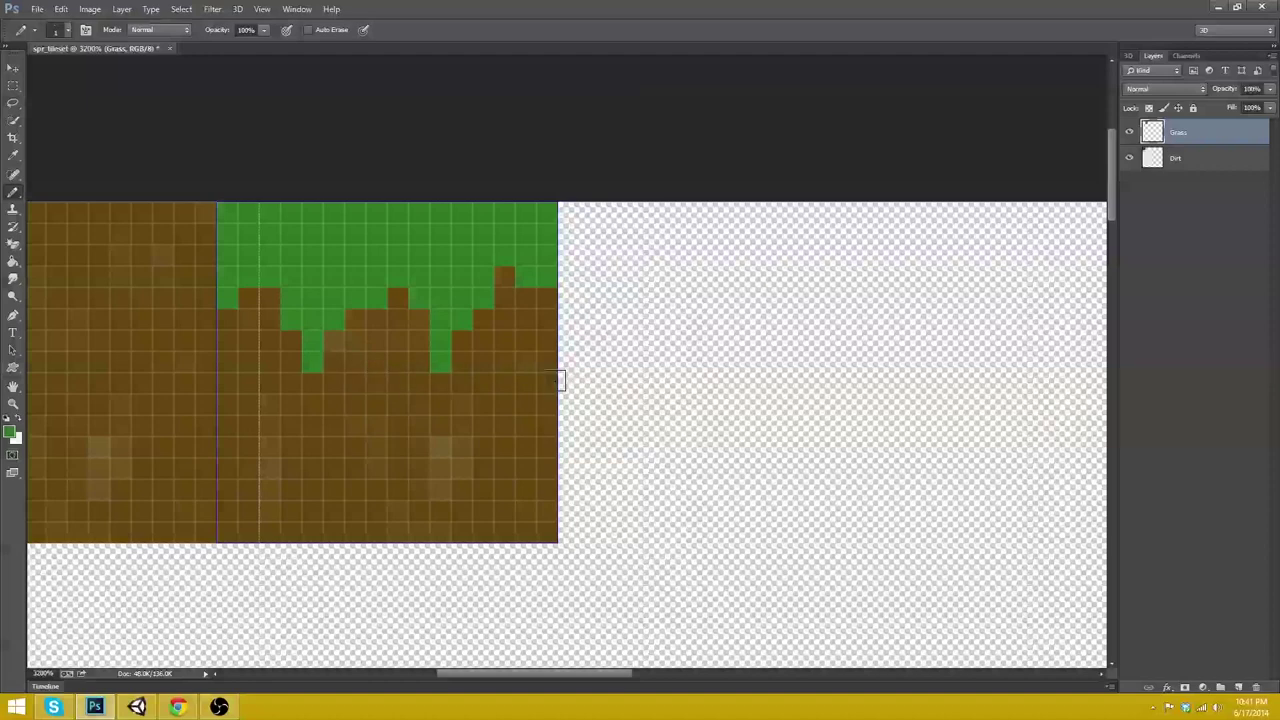
- Add darker green pixels across the grass for texture
left_click(12, 428)
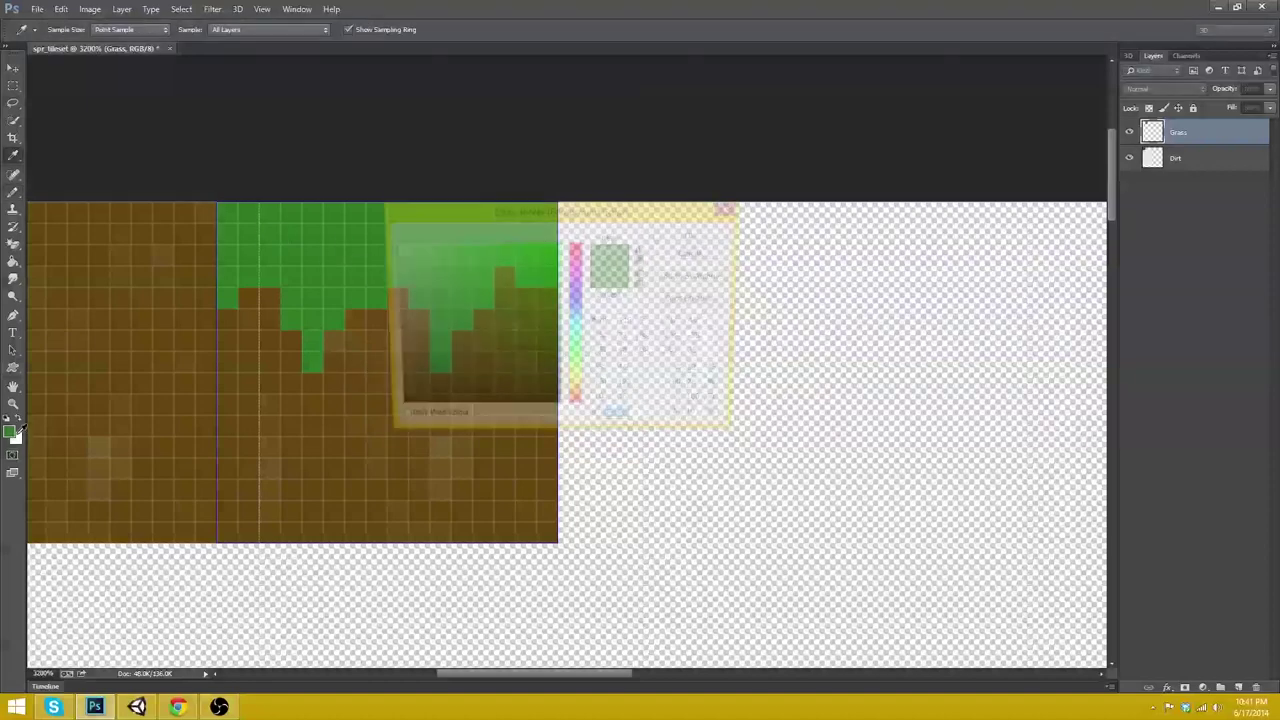
left_click(519, 340)
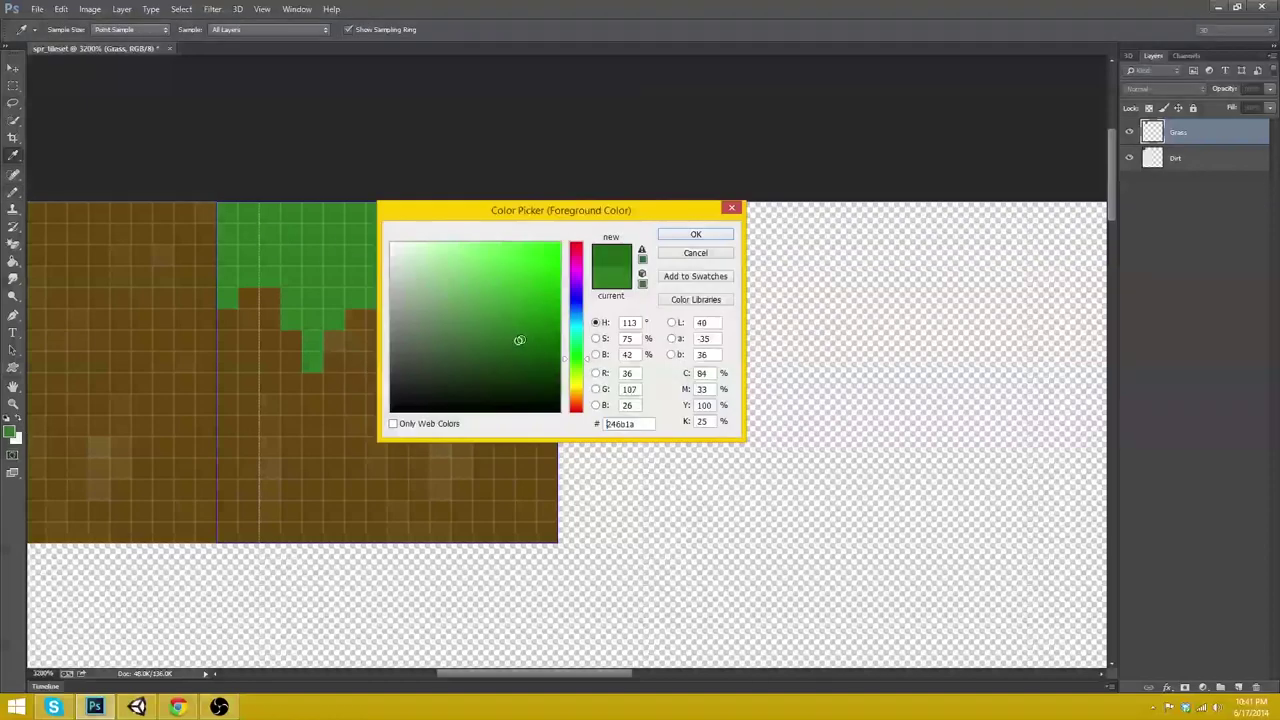
left_click(686, 238)
left_click_drag(268, 233, 292, 233)
left_click_drag(419, 233, 526, 213)
left_click(313, 276)
left_click(333, 212)
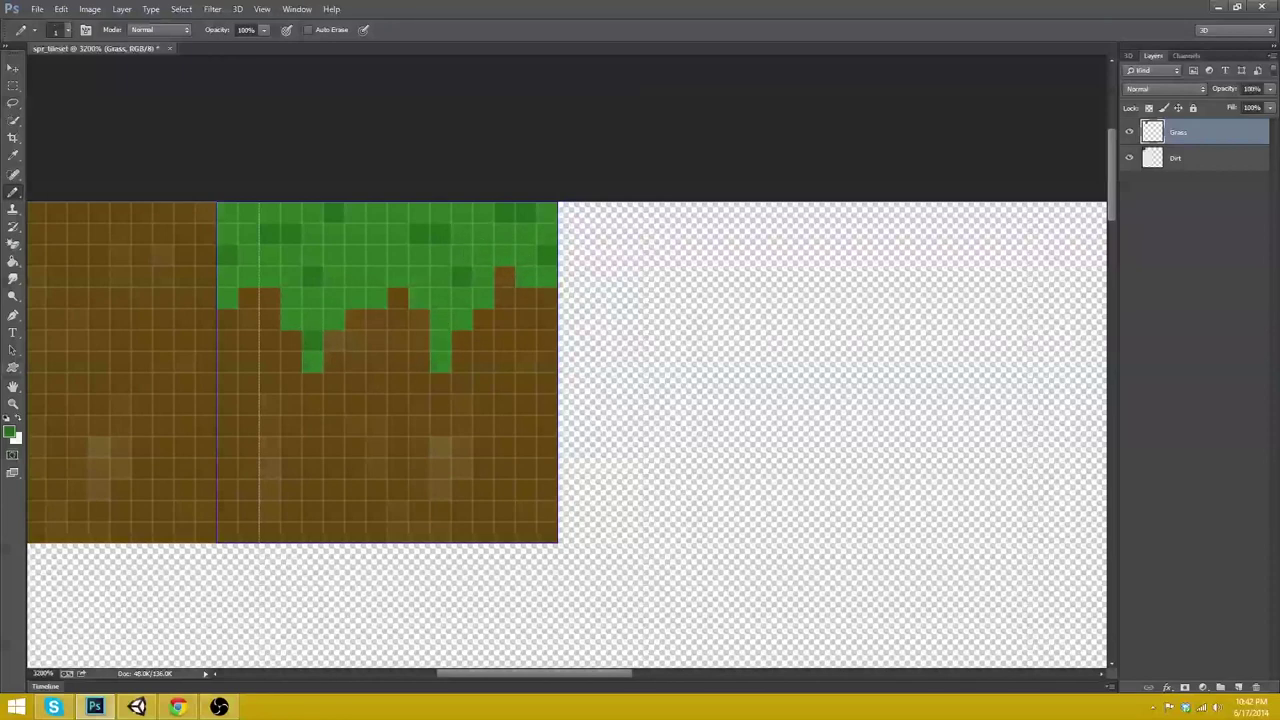
- Smudge the grass edge and drips softly into the surrounding dirt
left_click(13, 278)
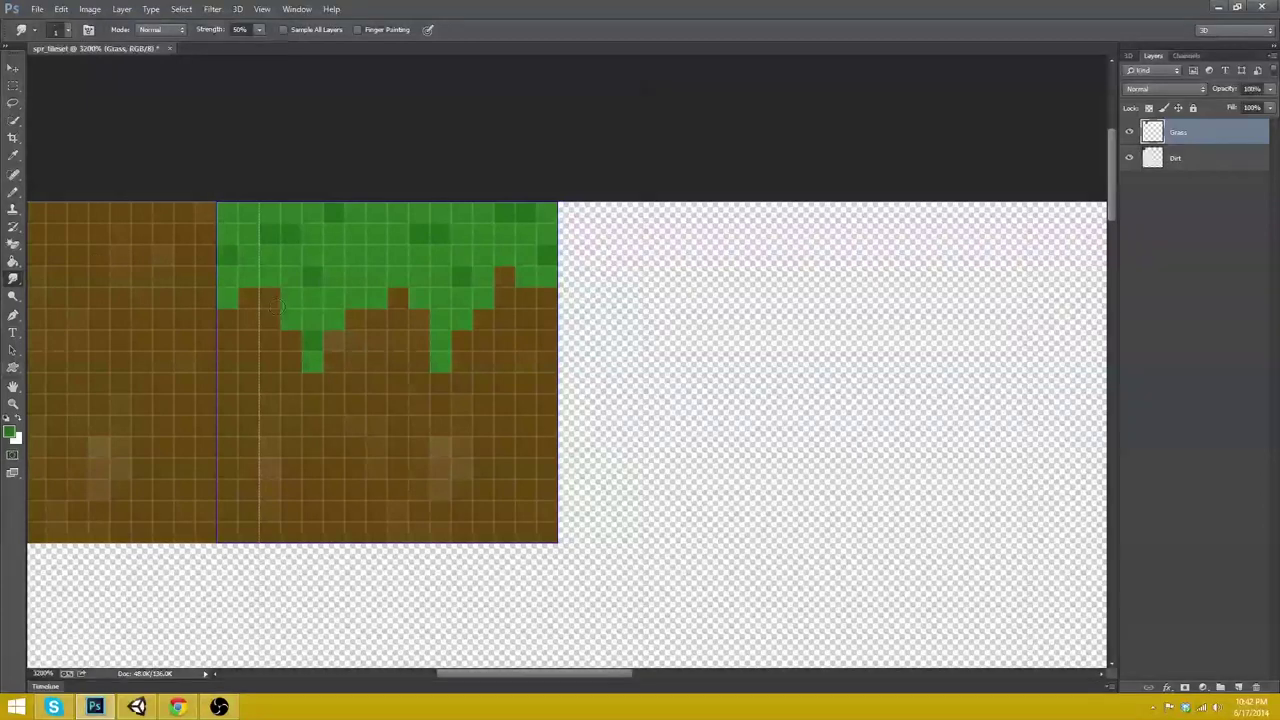
left_click_drag(239, 298, 262, 296)
left_click_drag(312, 330, 312, 348)
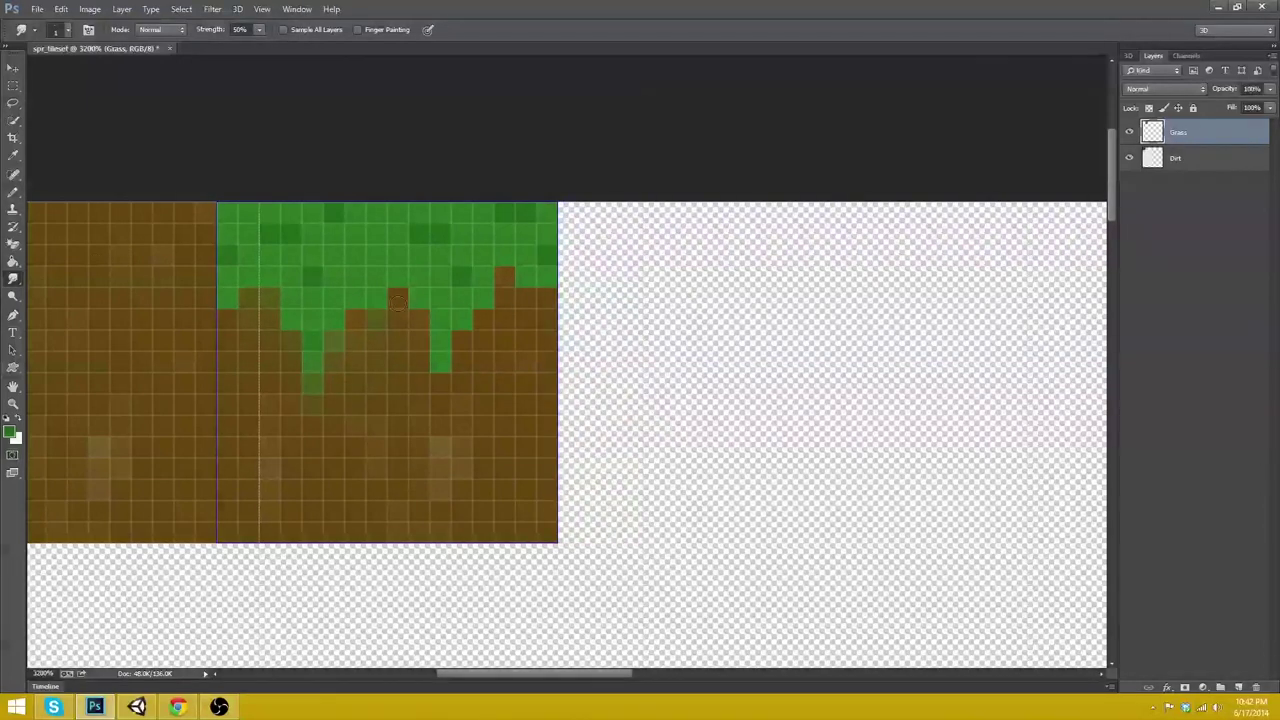
left_click_drag(418, 345, 431, 293)
mouse_move(464, 372)
left_mouse_down()
mouse_move(462, 336)
mouse_move(522, 292)
left_mouse_up()
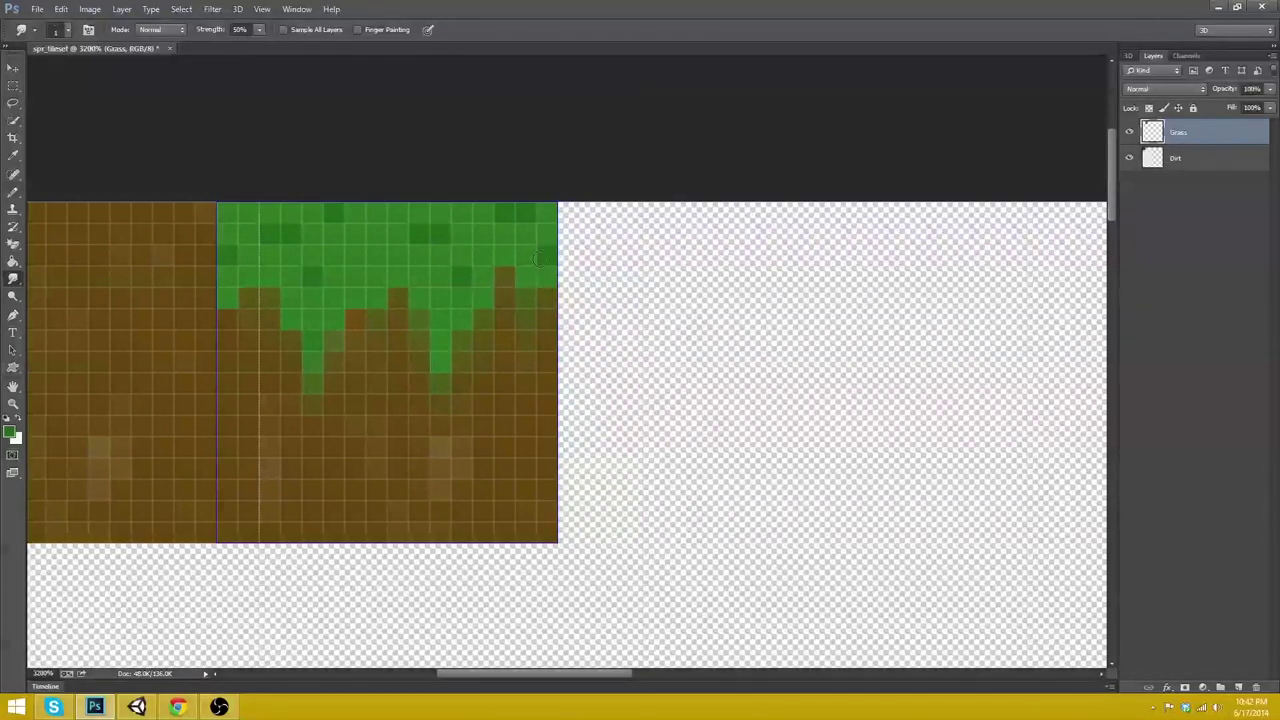
left_click_drag(404, 305, 396, 292)
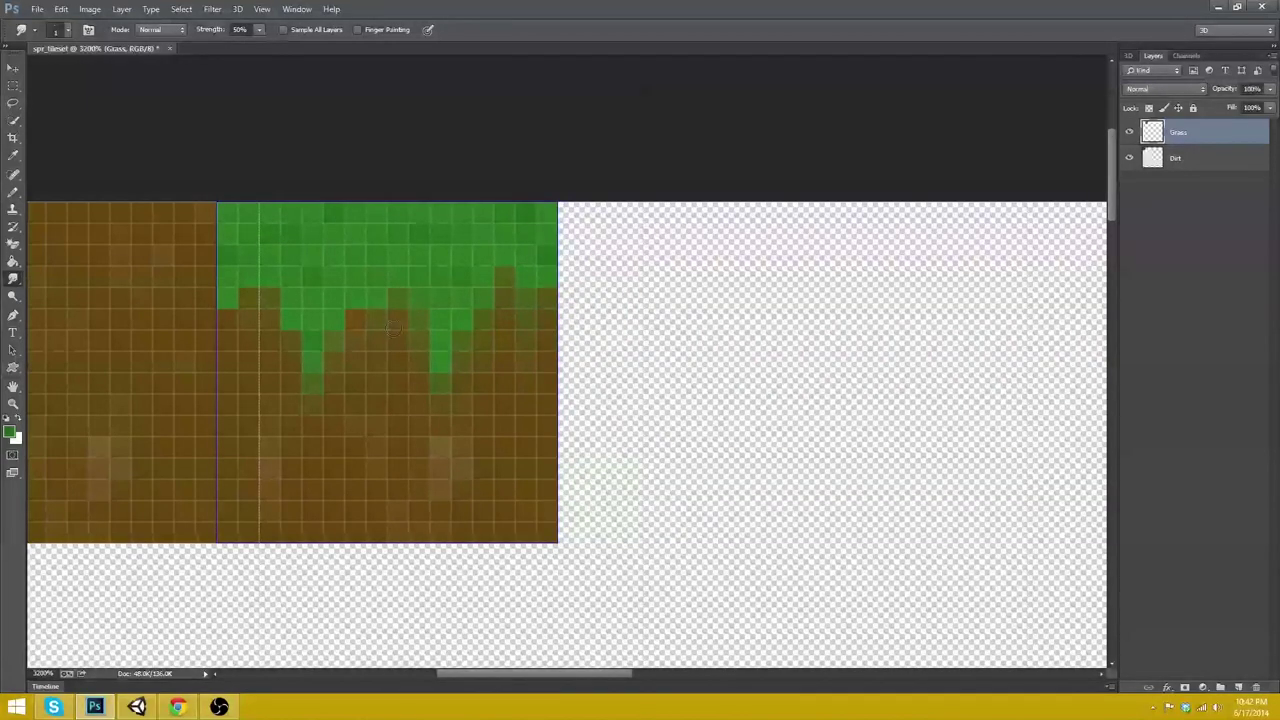
left_click_drag(509, 673, 443, 674)
left_click(37, 10)
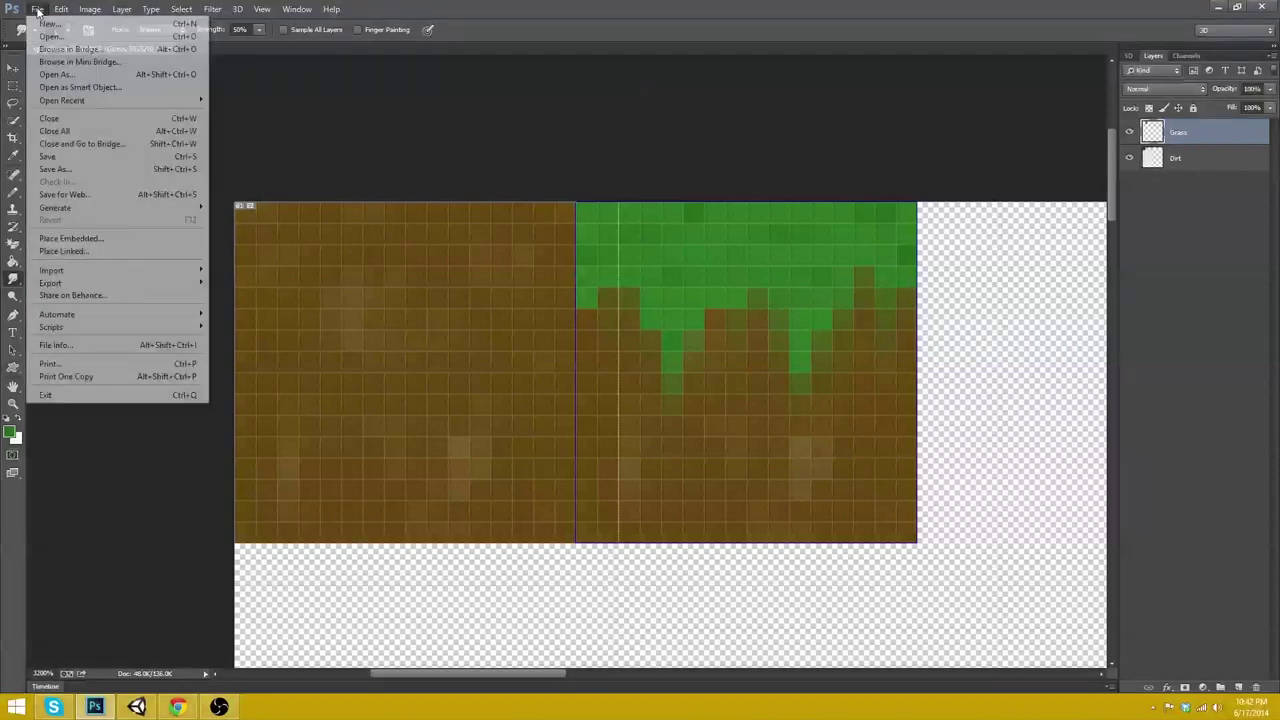
- In Save As, delete the old Sprites folder in Assets and create a new Sprites folder
left_click(72, 177)
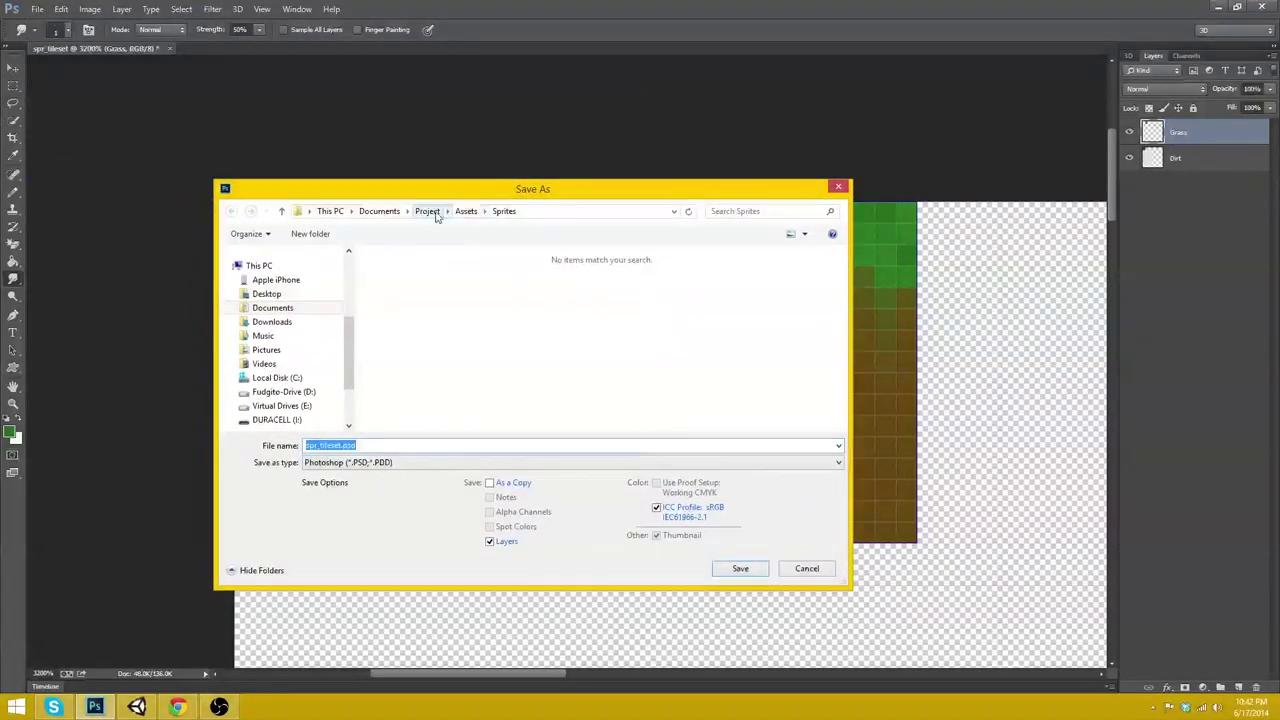
left_click(462, 211)
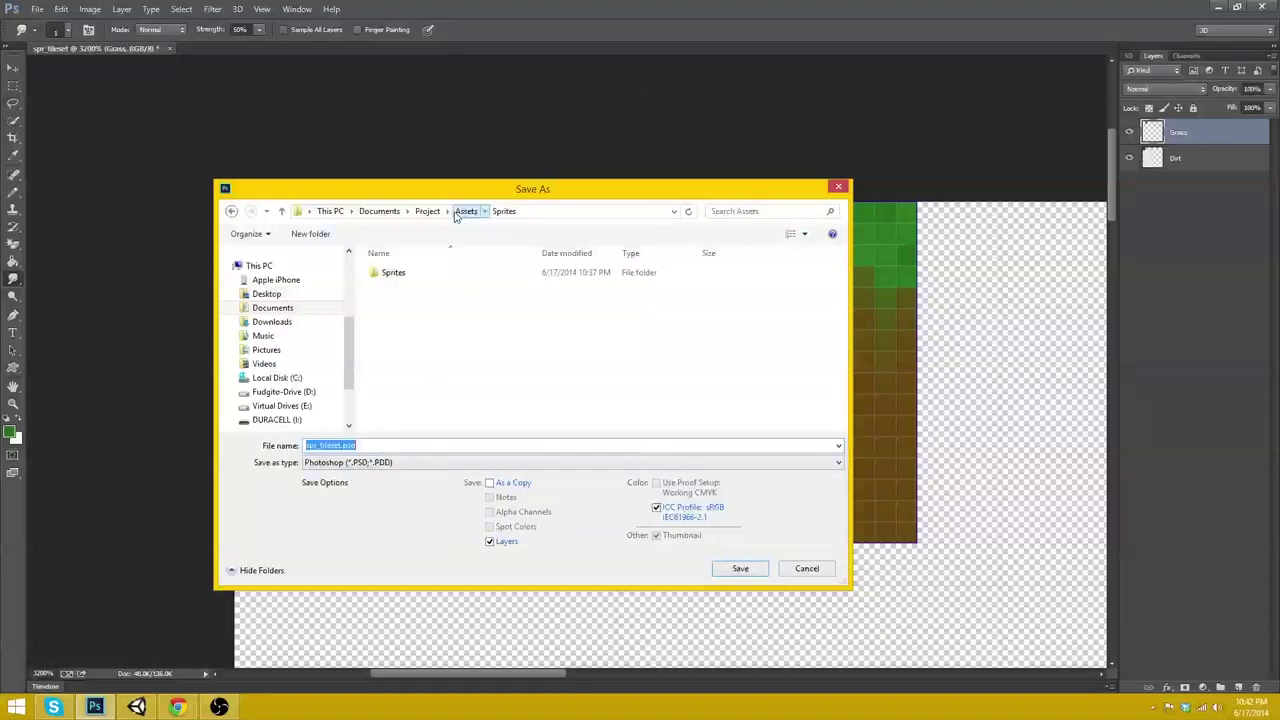
key("shift+Tab")
key("Delete")
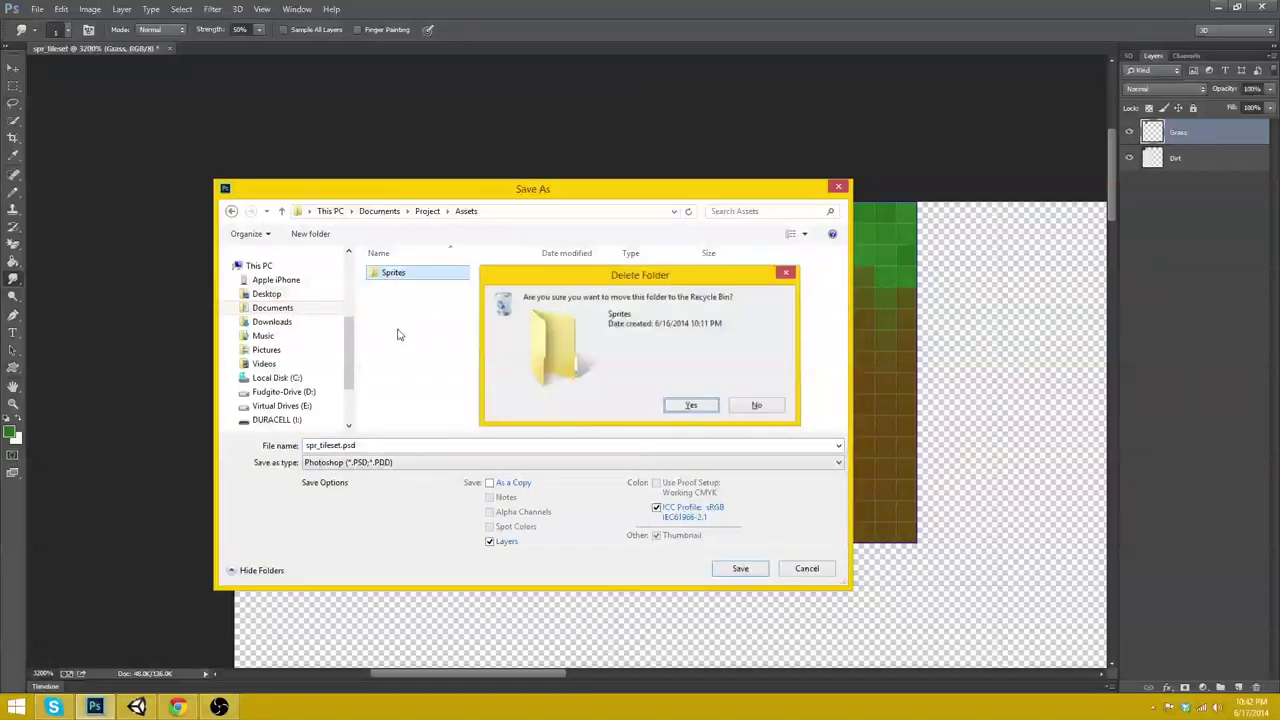
key("Return")
right_click(447, 283)
mouse_move(530, 440)
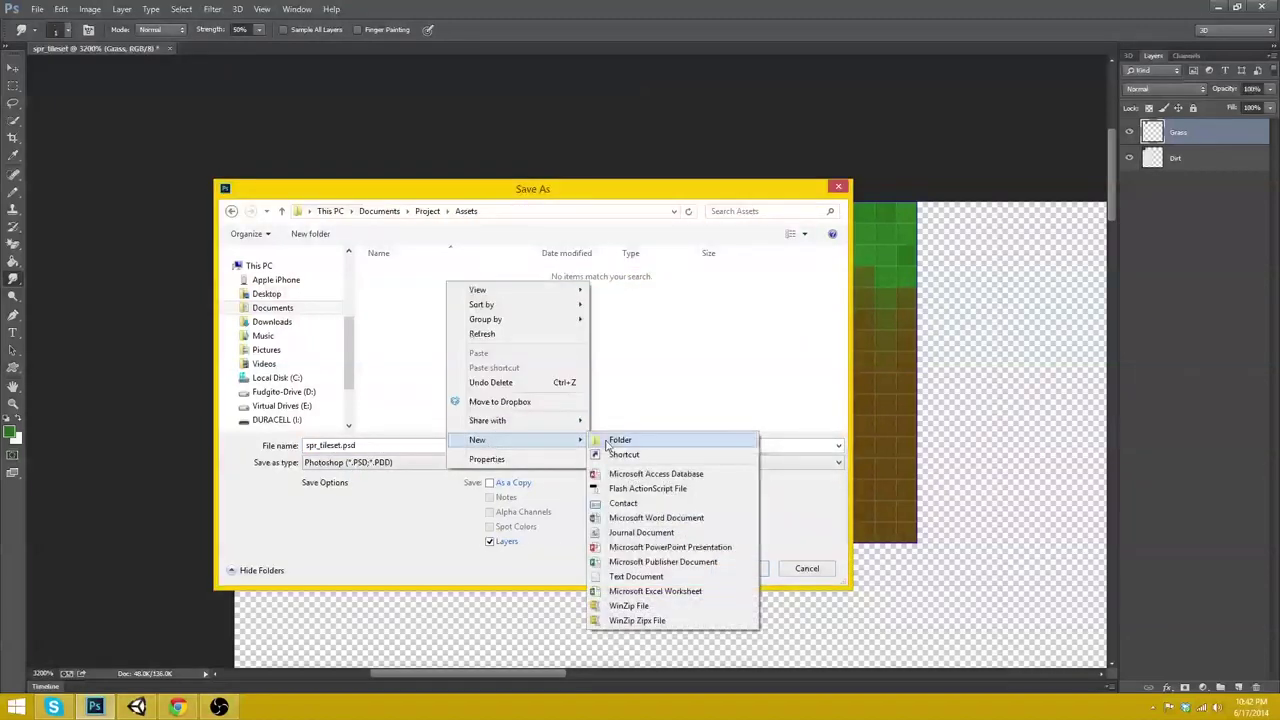
left_click(606, 442)
type("Sprites")
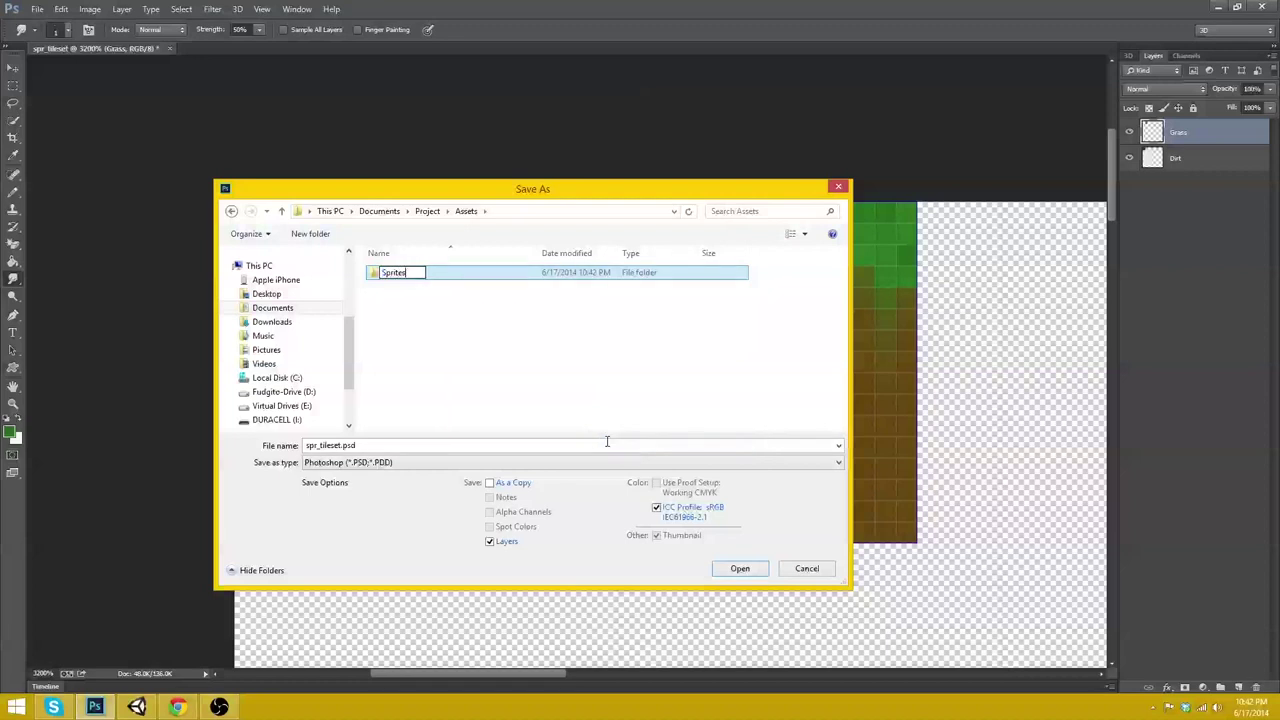
key("Return")
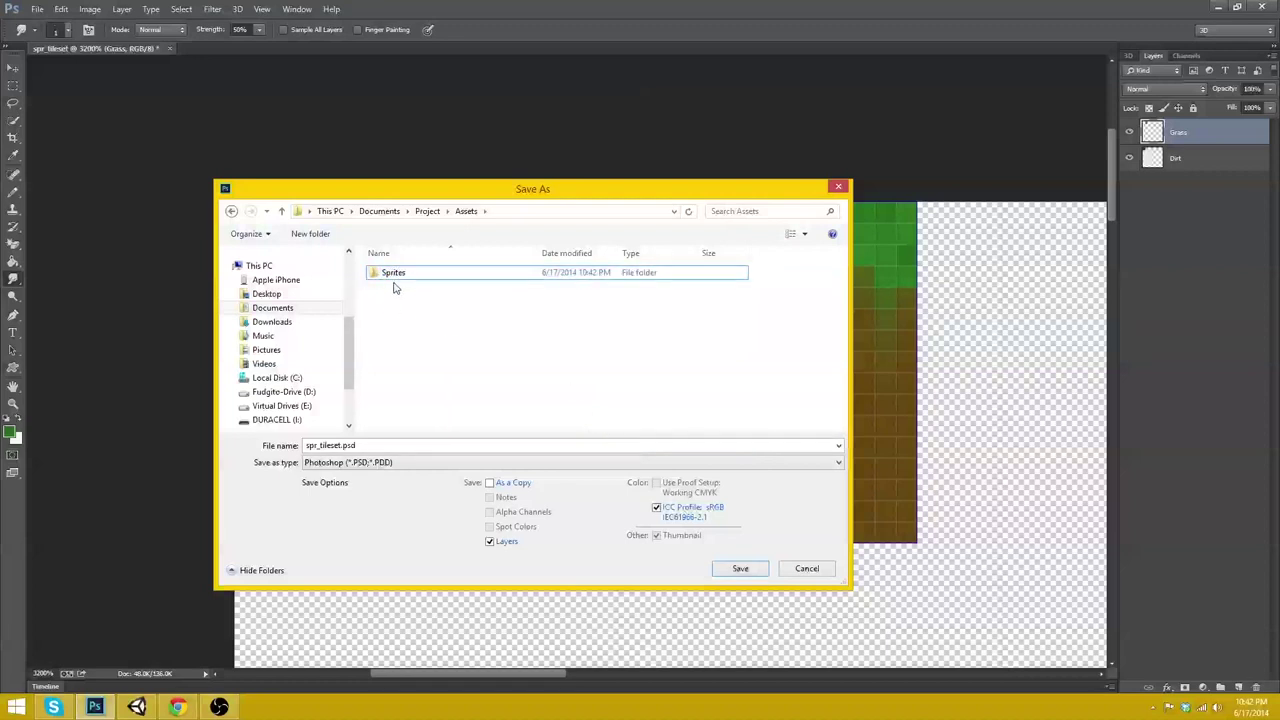
- Save the tileset into the new Sprites folder as spr_tileset.psd
double_click(394, 275)
left_click(374, 463)
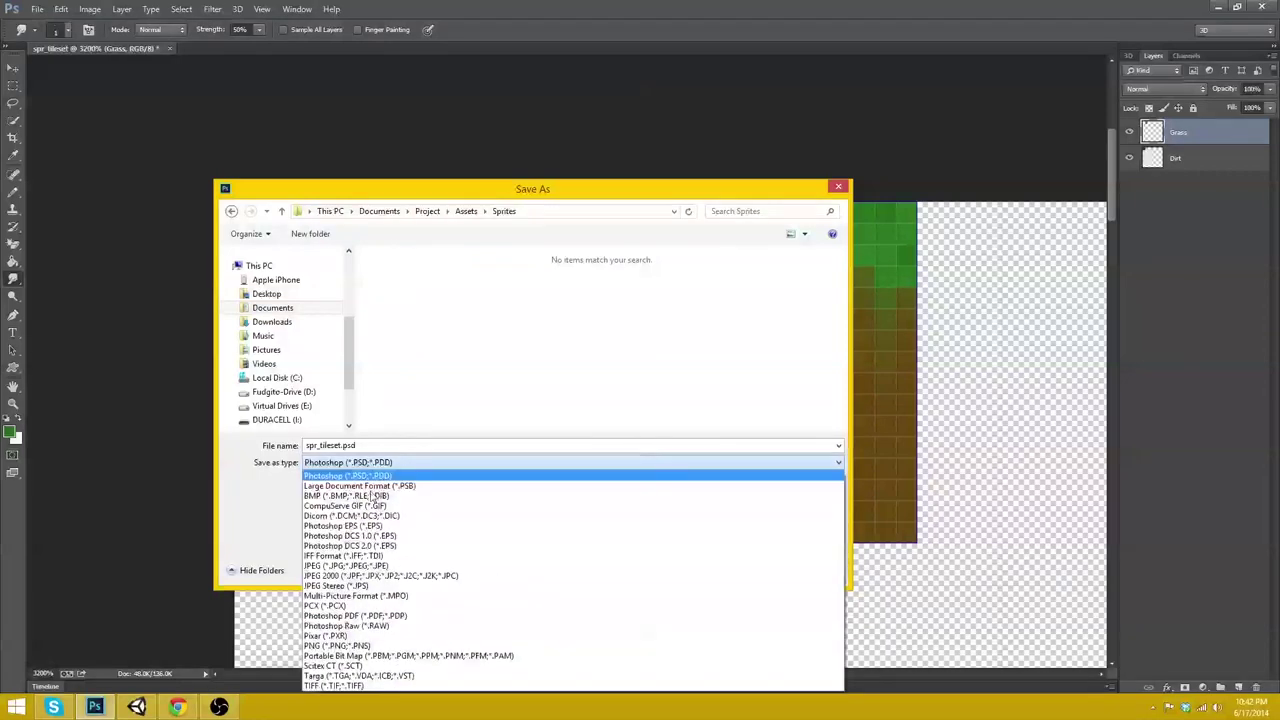
left_click(374, 463)
left_click(740, 569)
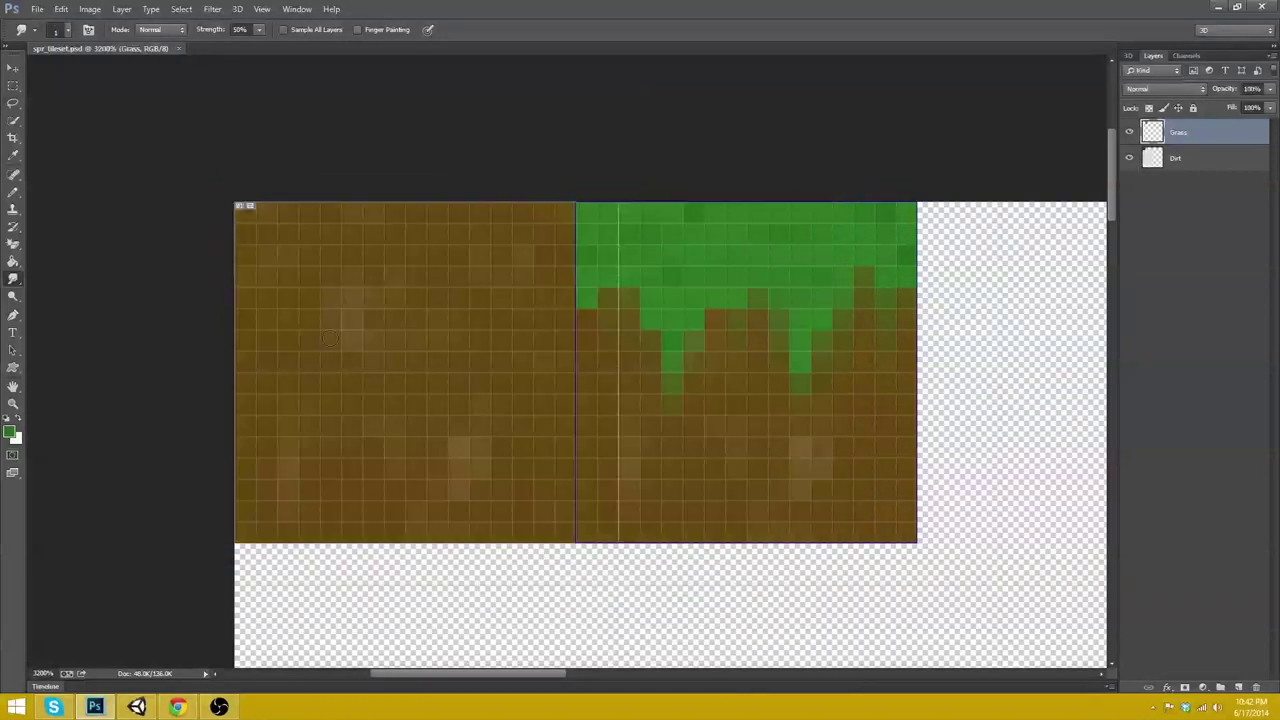
- Save a second copy as spr_tileset.png with default PNG options, then switch to Unity
left_click(37, 12)
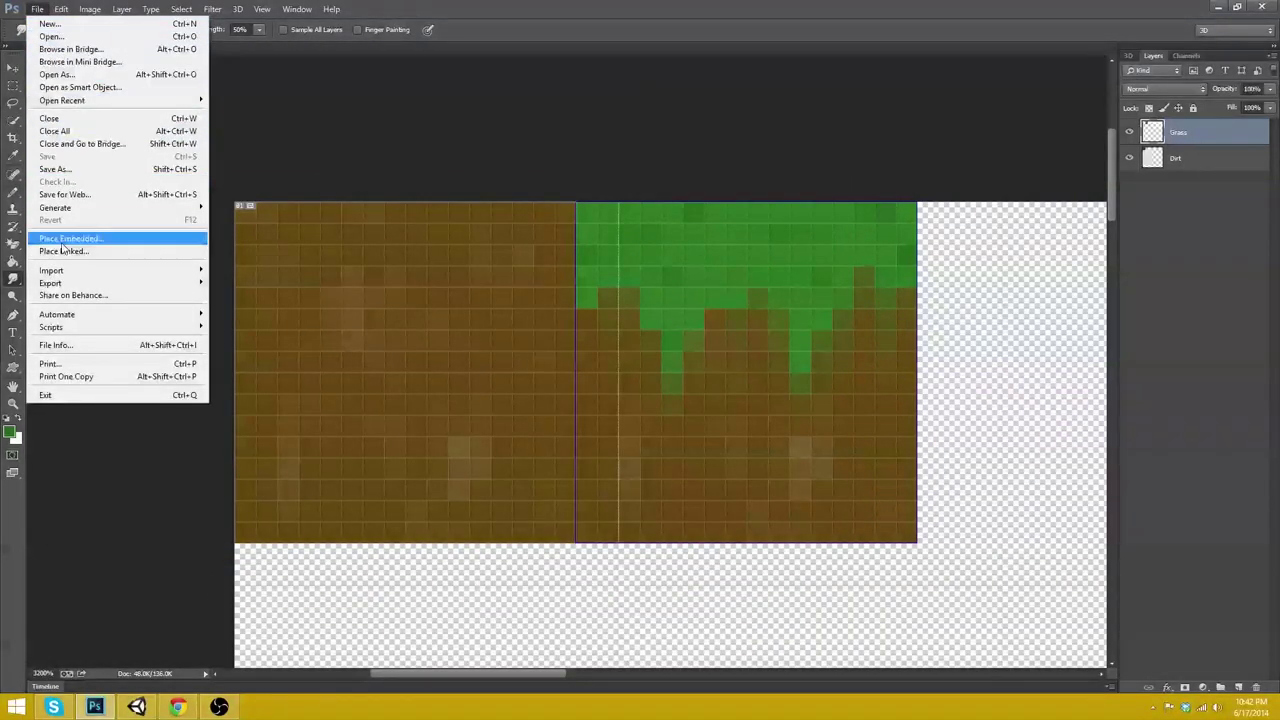
mouse_move(158, 272)
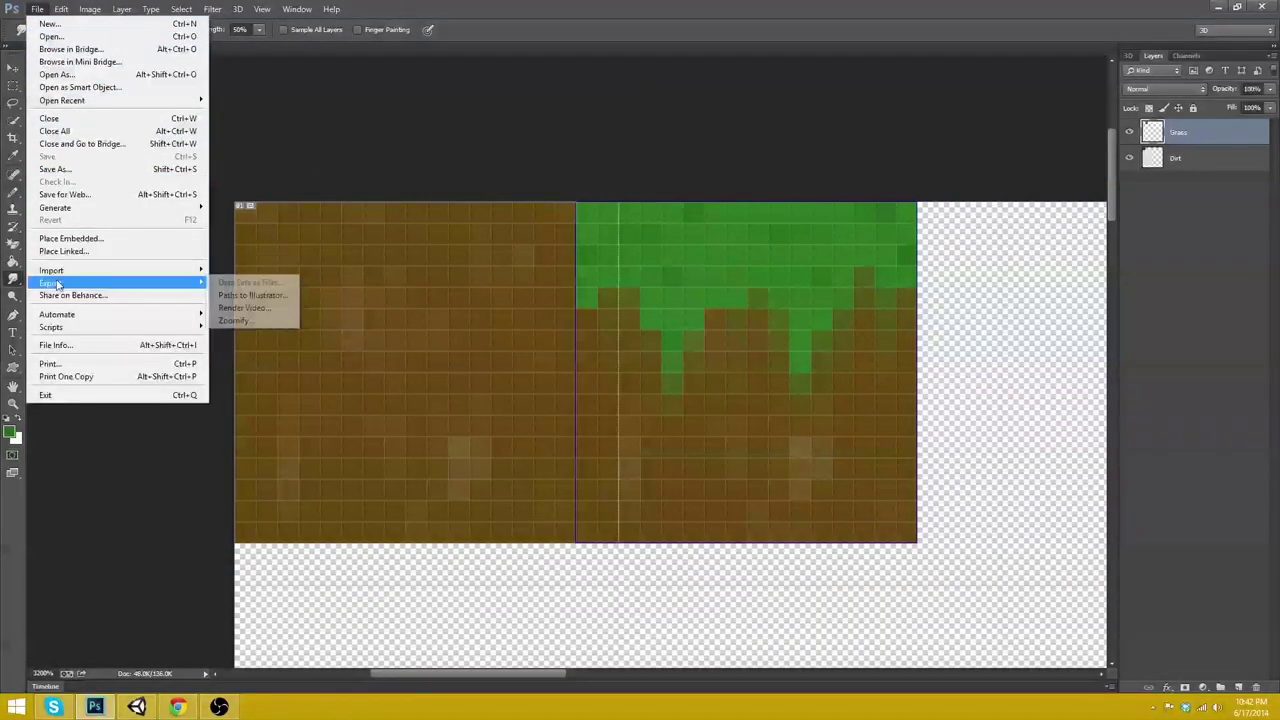
left_click(55, 169)
left_click(360, 462)
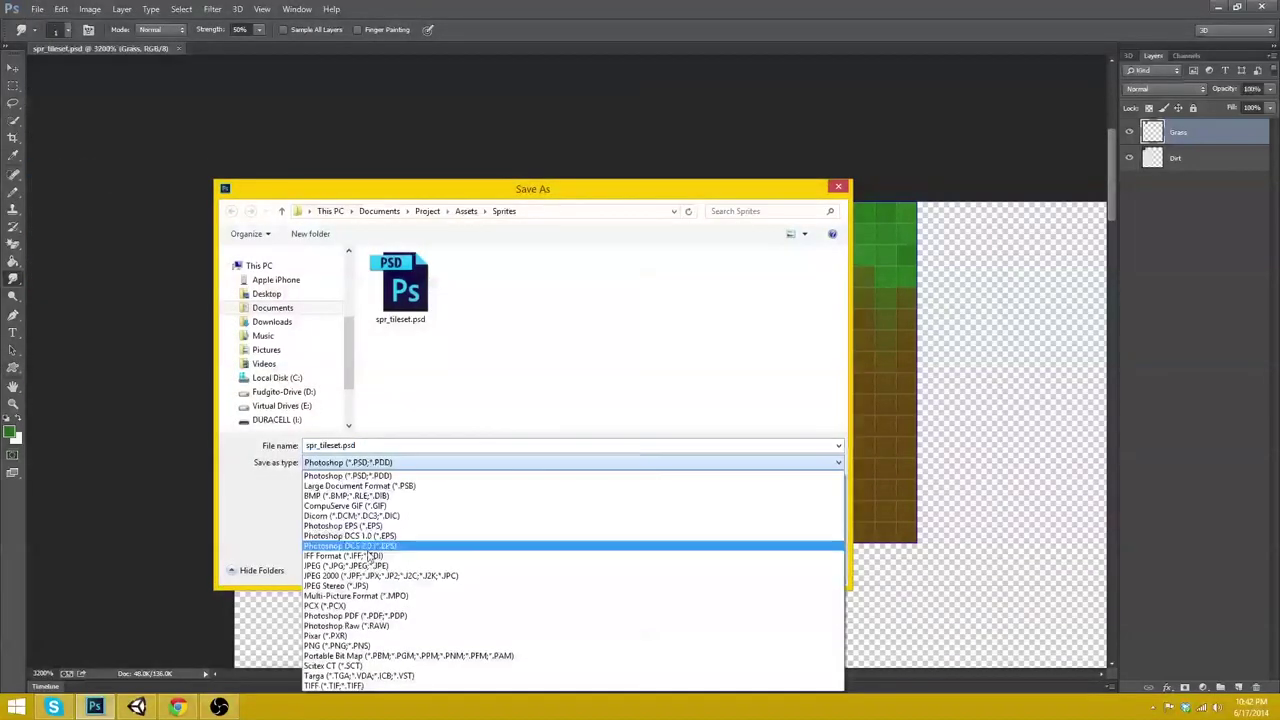
left_click(372, 632)
left_click(740, 568)
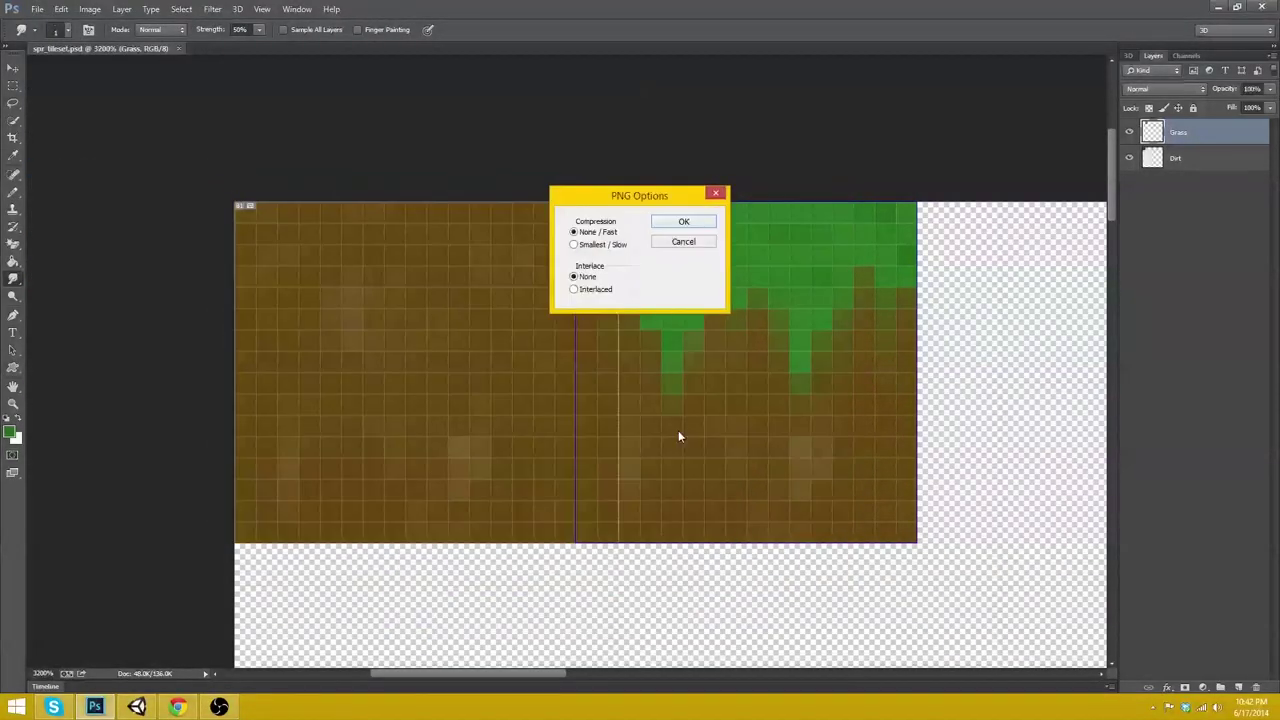
left_click(658, 223)
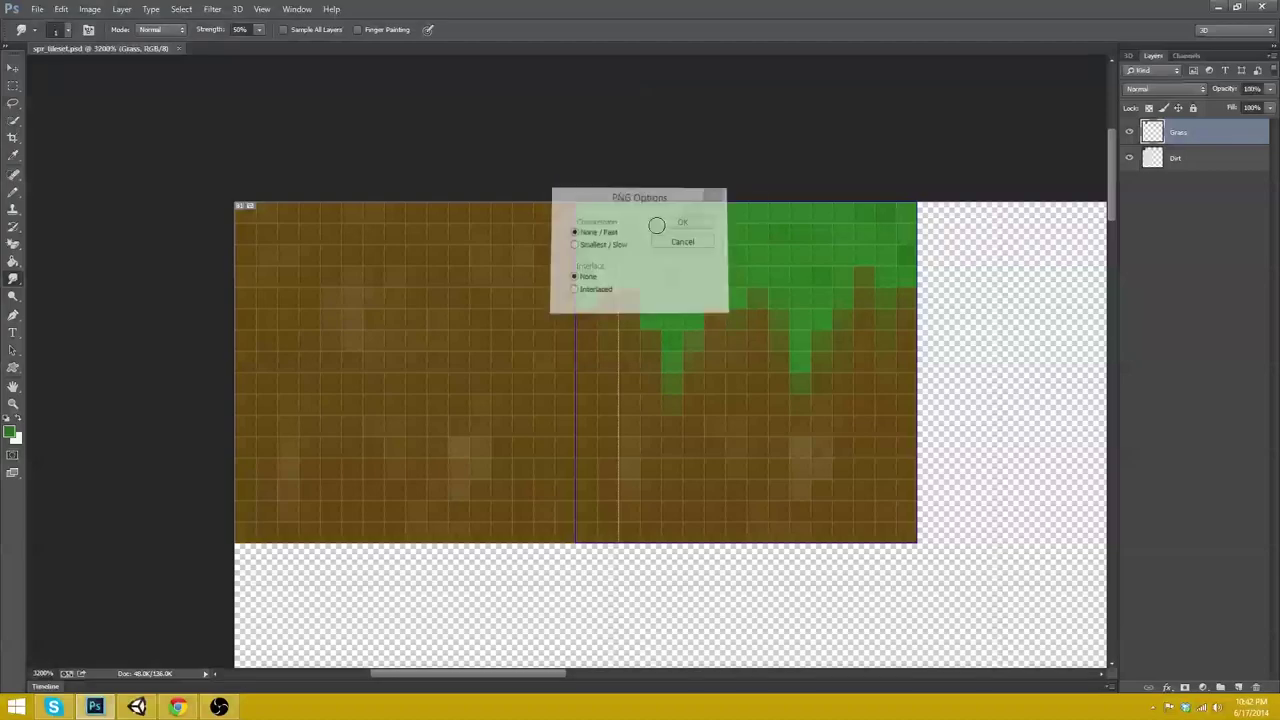
left_click(136, 707)
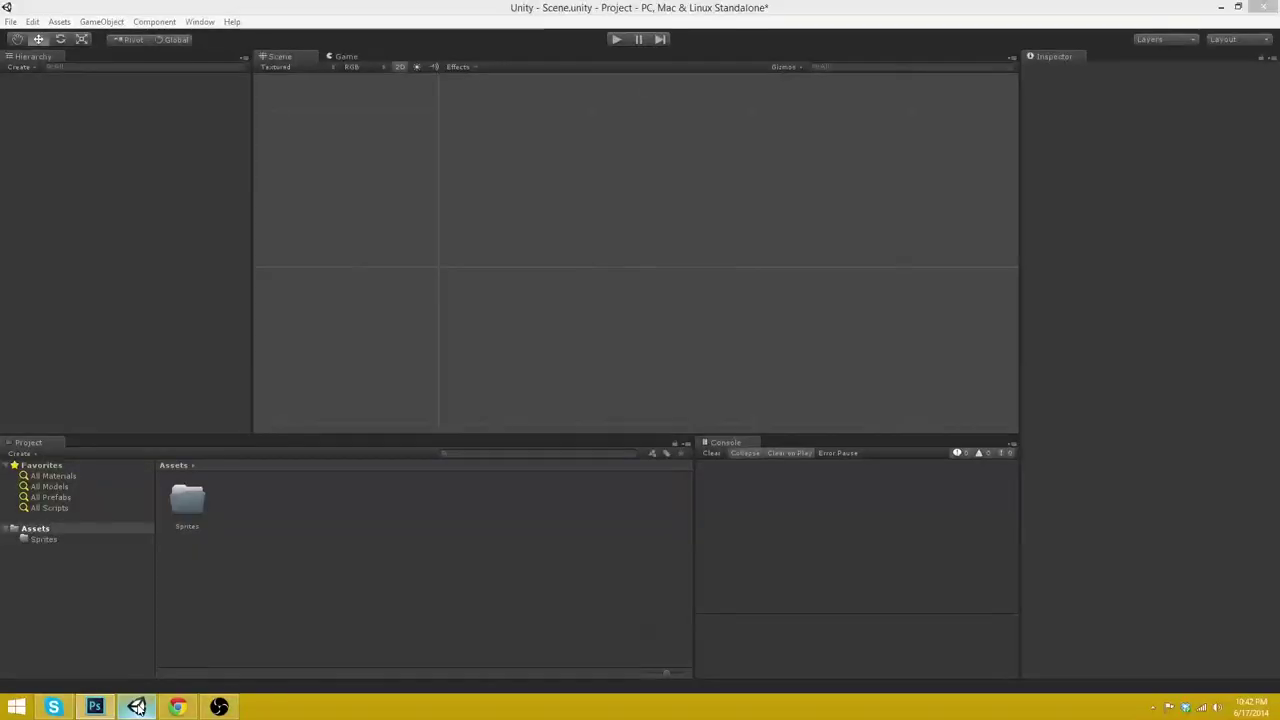
- Open the Sprites folder and compare the two spr_tileset assets to identify the PSD
double_click(182, 515)
left_click(232, 508)
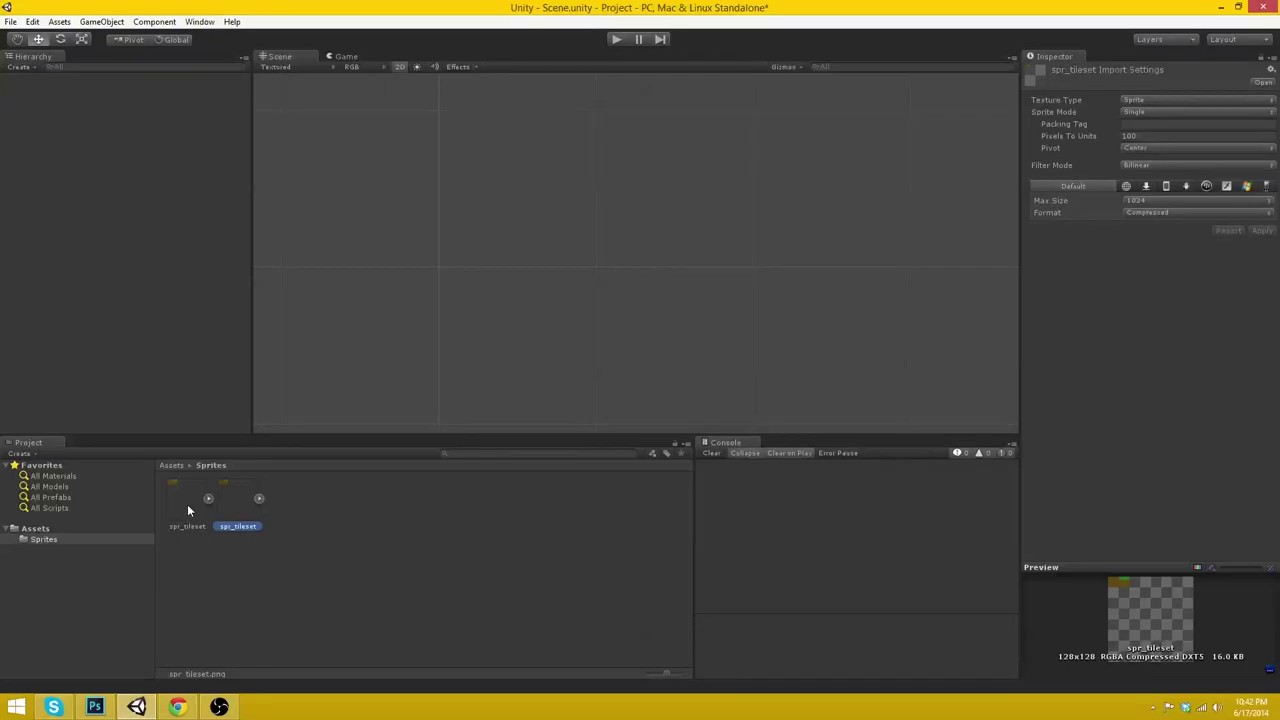
left_click(187, 504)
left_click(228, 506)
left_click(200, 504)
left_click(208, 510)
- Delete the PNG copy of spr_tileset and select the remaining PSD asset
left_click(236, 526)
key("Delete")
key("Return")
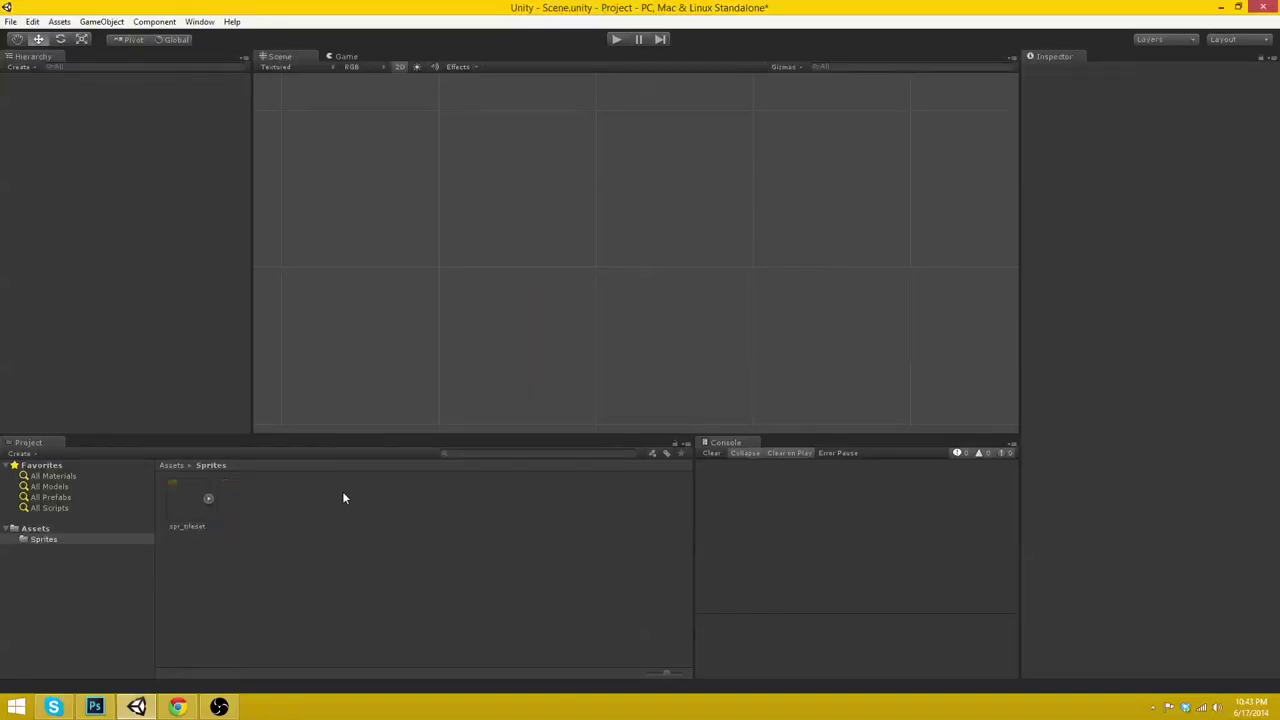
left_click(182, 503)
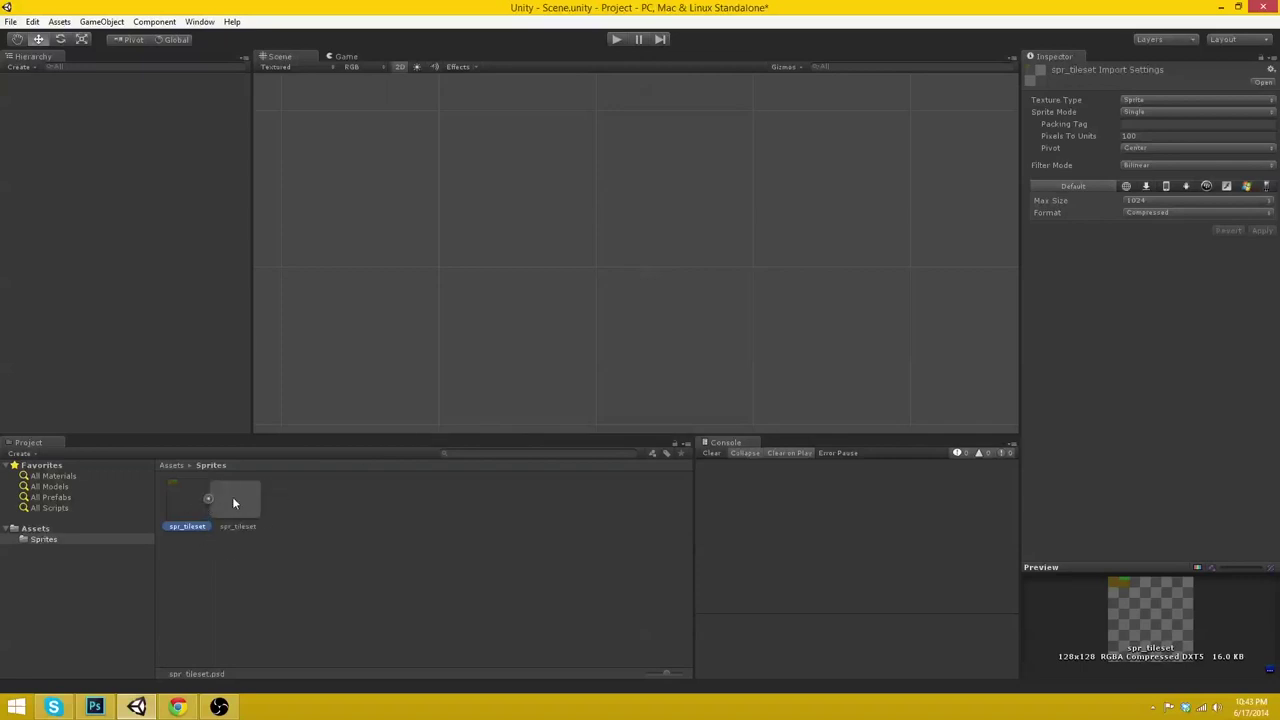
left_click(203, 506)
- Set Sprite Mode Multiple, 16 pixels per unit, Point filtering and max size 128, and apply
left_click(1140, 111)
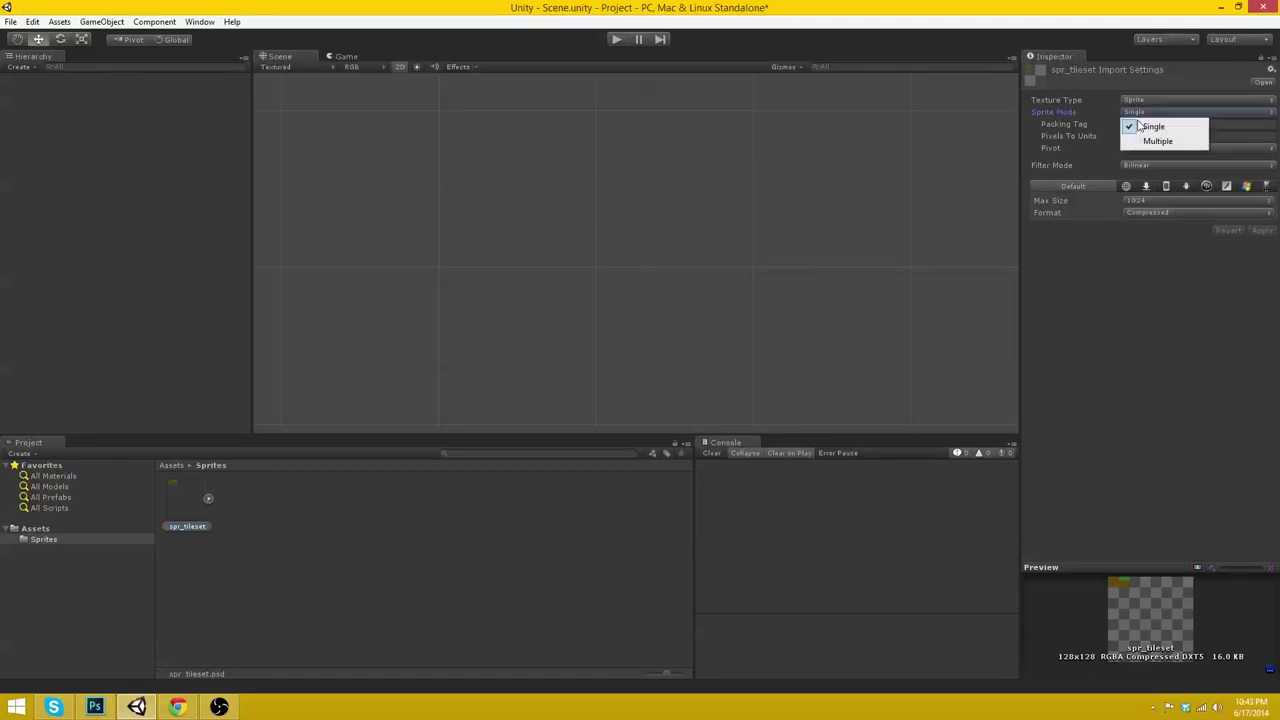
left_click(1150, 136)
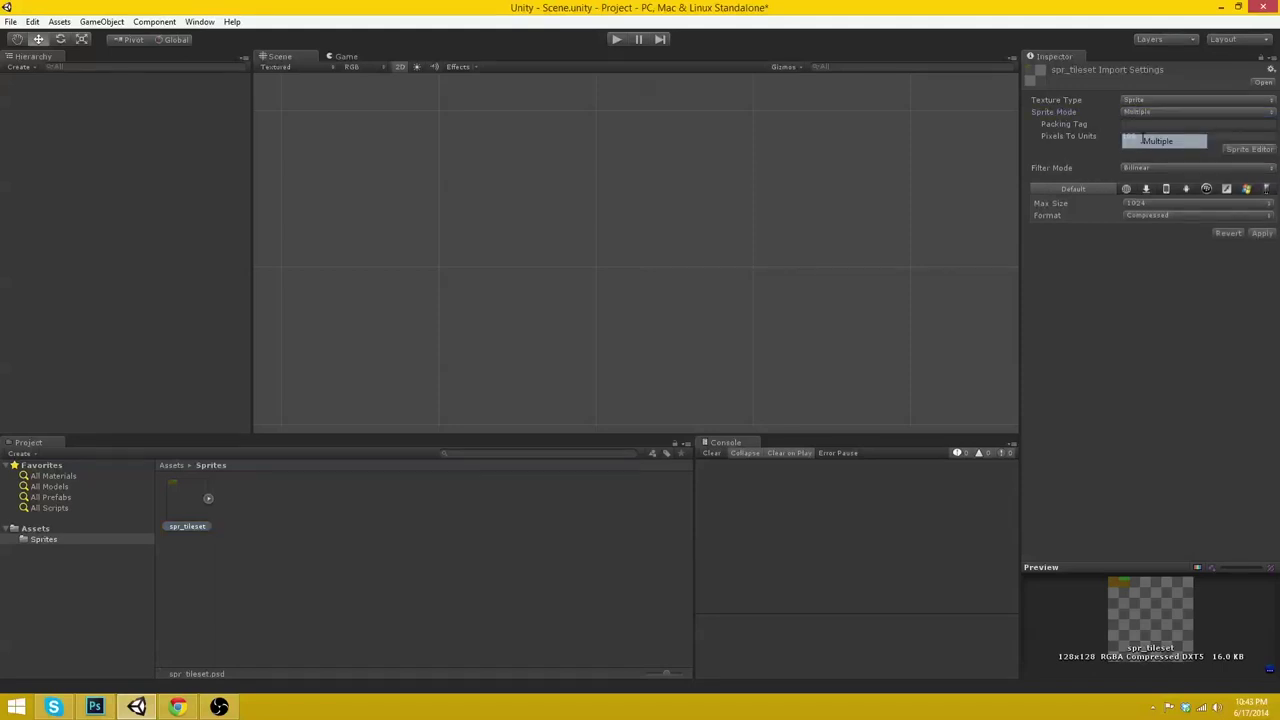
left_click(1084, 137)
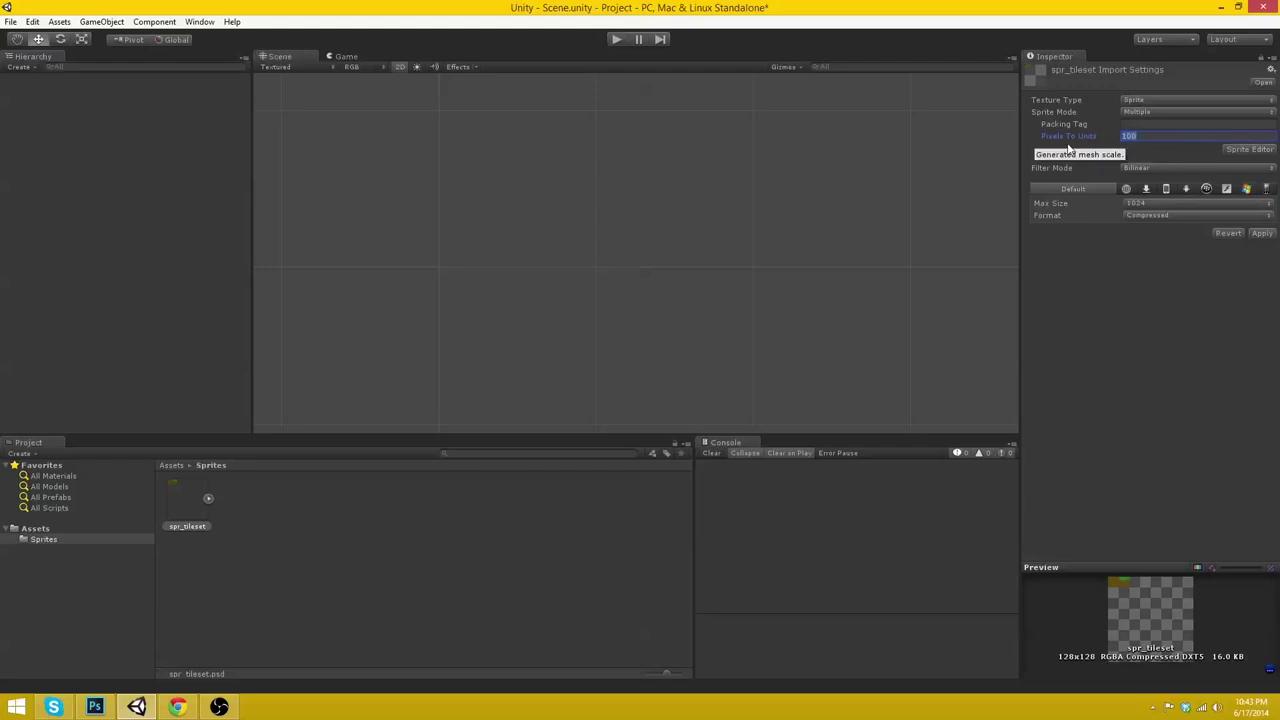
type("16")
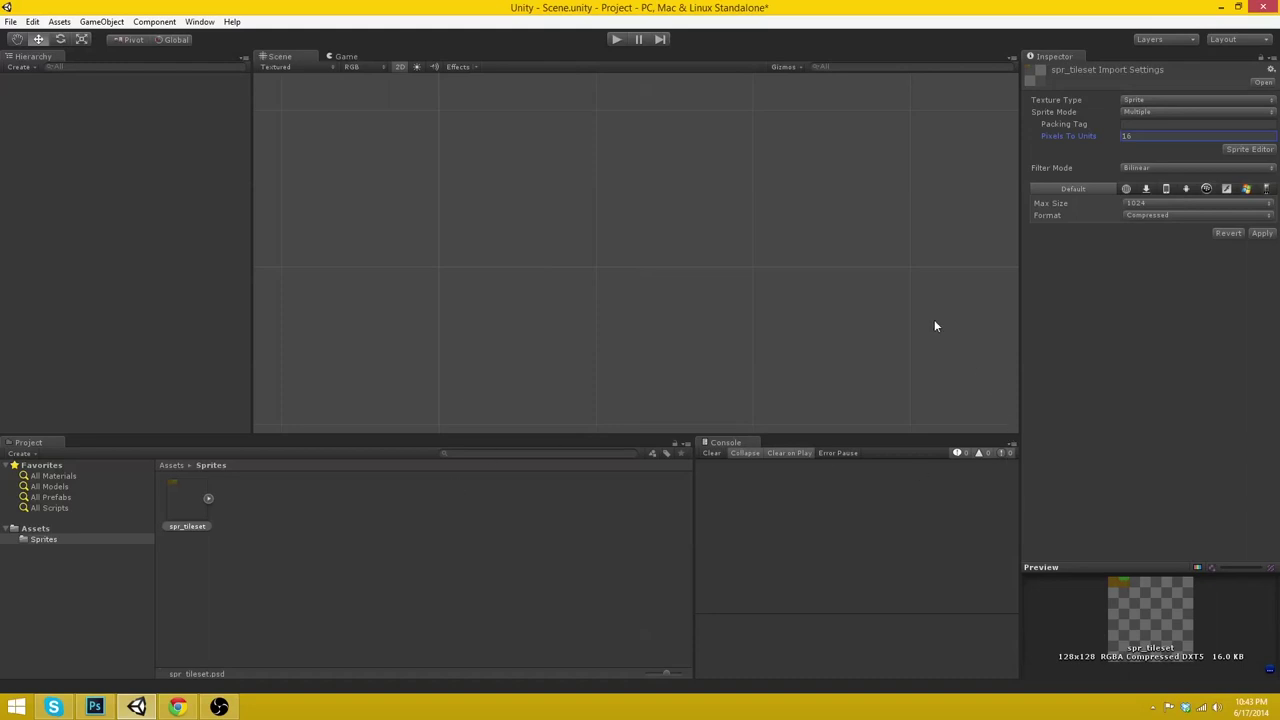
scroll(454, 308, "down", 1)
left_click(1165, 170)
left_click(1140, 178)
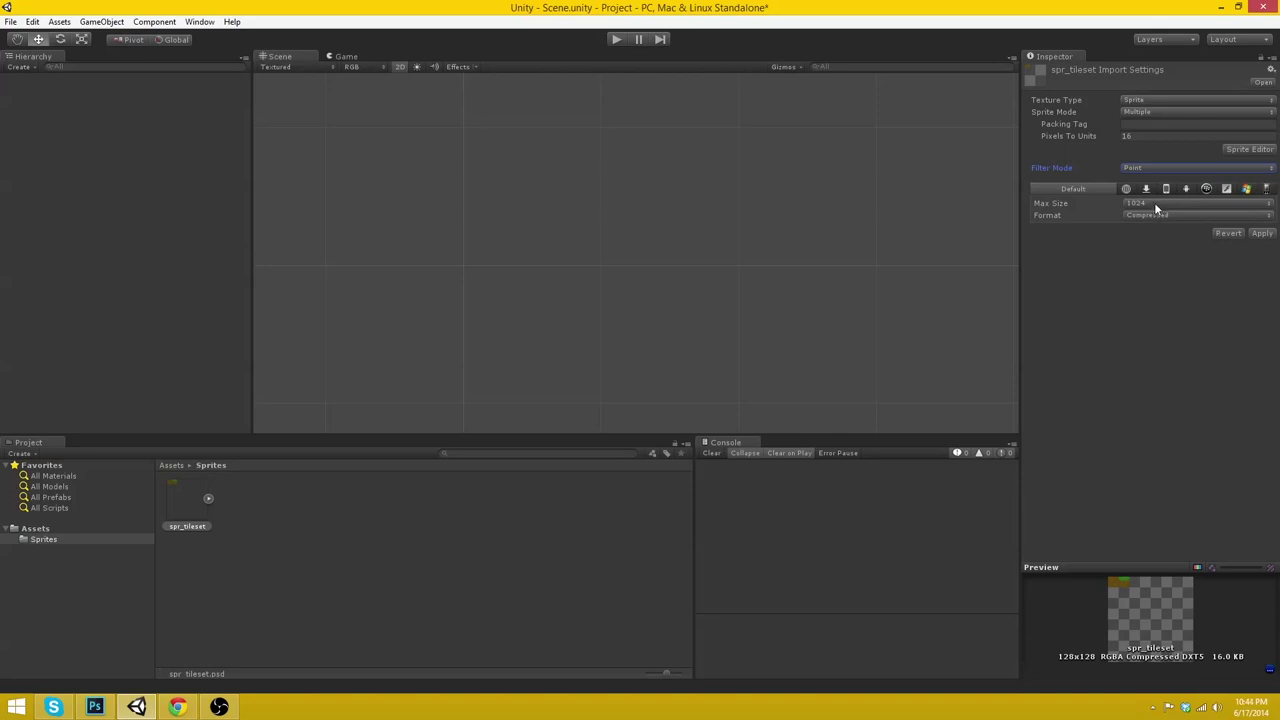
left_click(1154, 203)
left_click(1158, 248)
left_click(1262, 233)
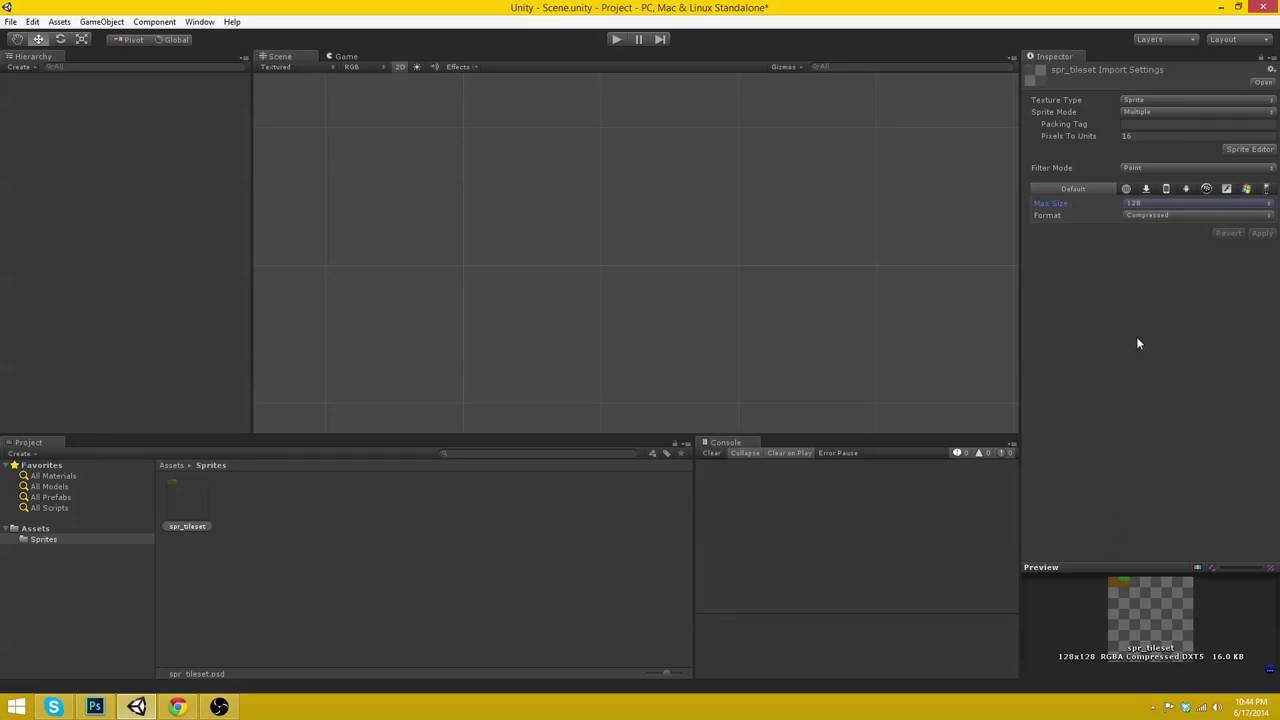
- Try the 16 bits format, revert to Compressed, and open the Sprite Editor
left_click(1140, 215)
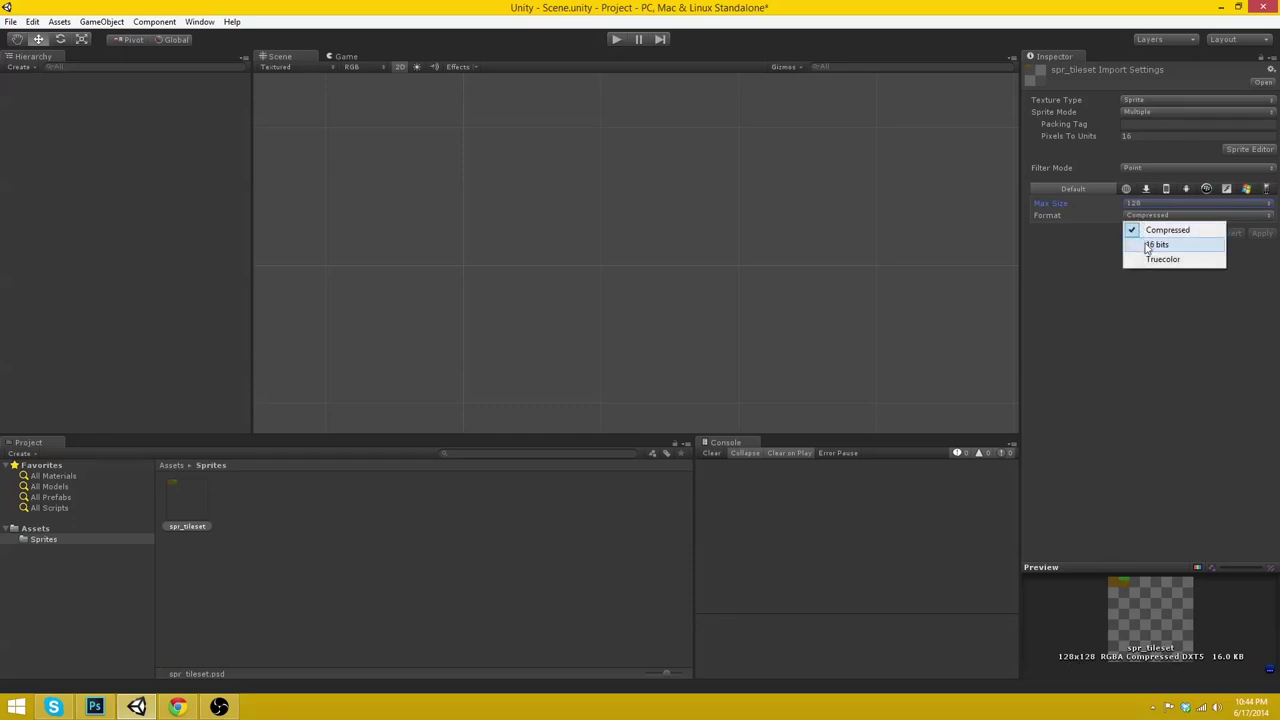
left_click(1148, 241)
left_click(1260, 233)
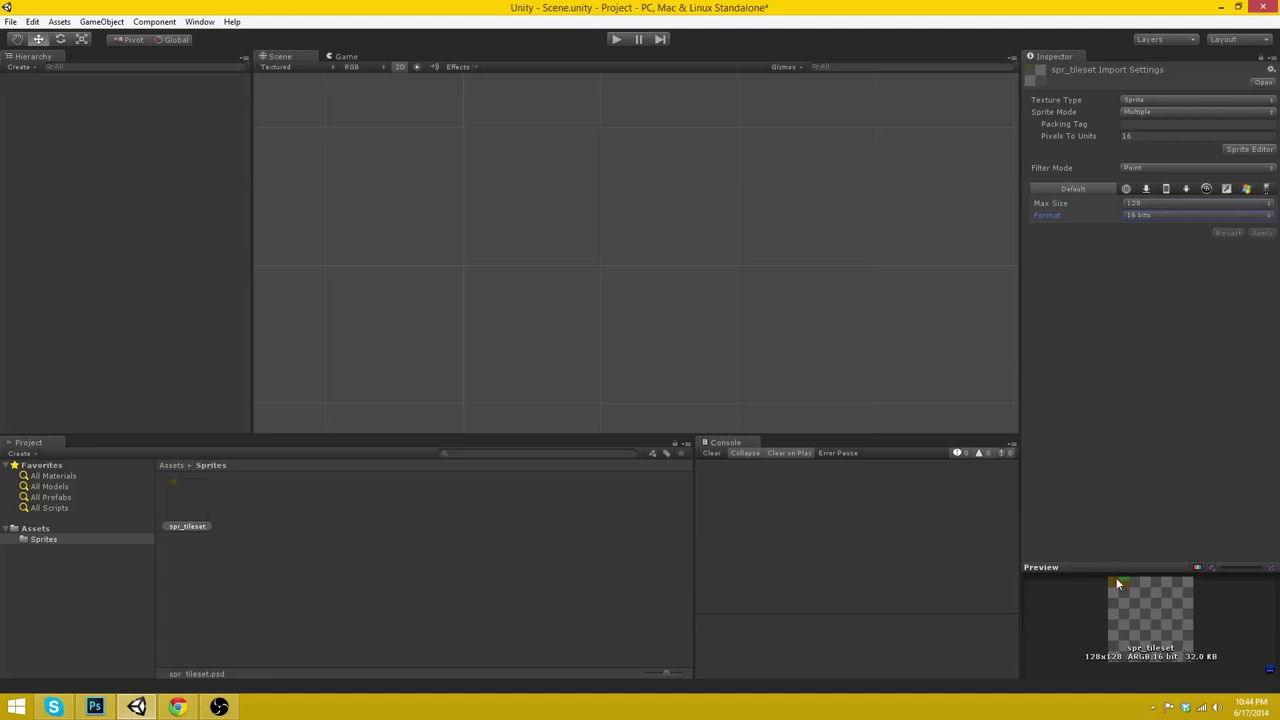
left_click(1148, 215)
left_click(1145, 226)
left_click(1259, 234)
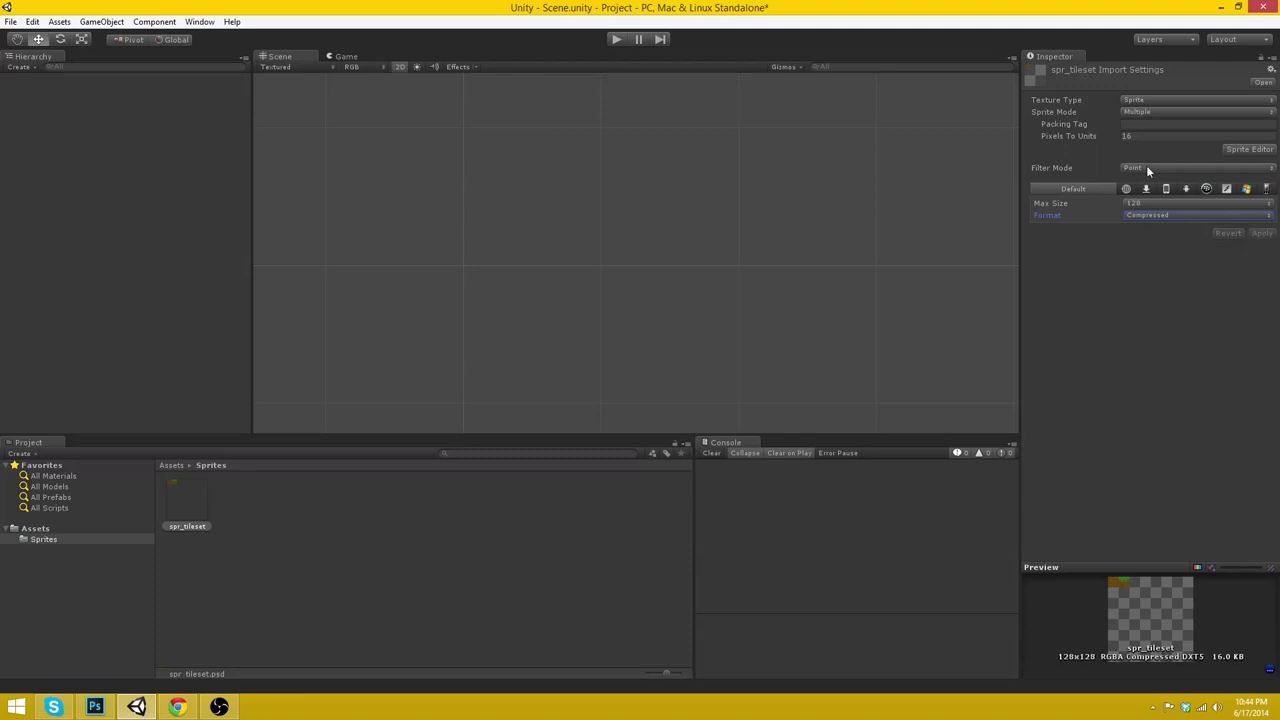
left_click(1248, 149)
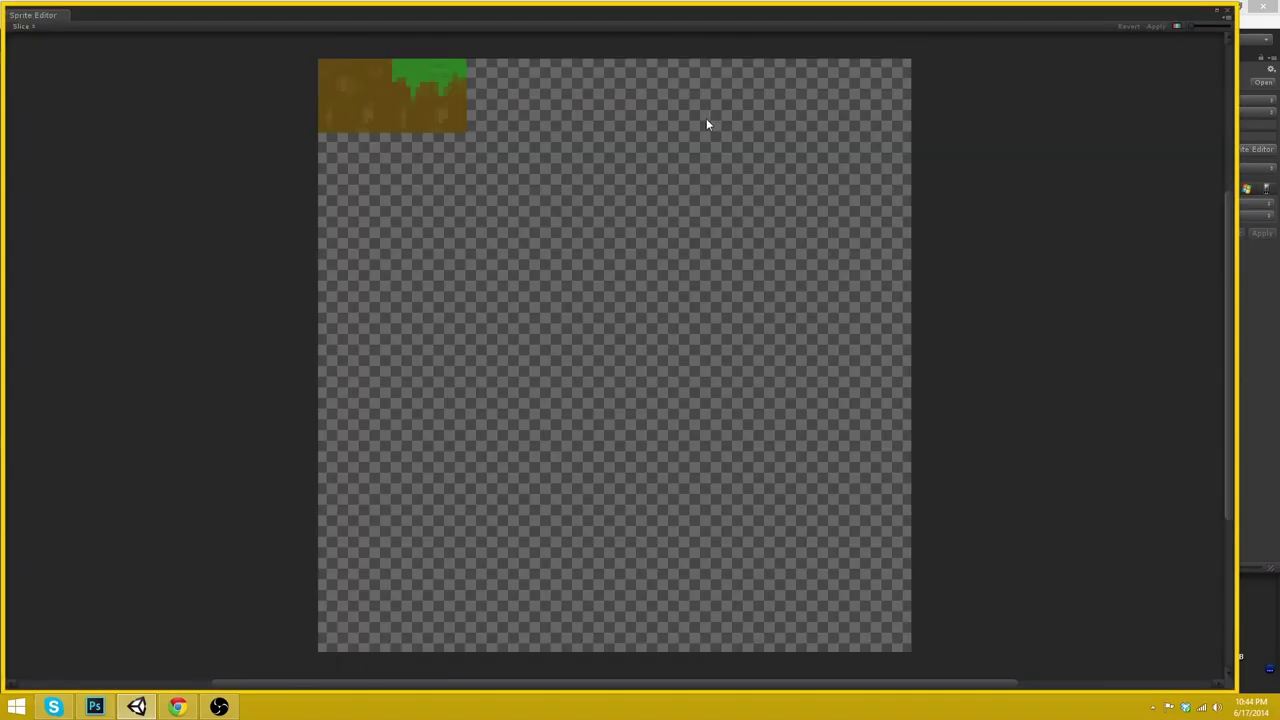
- Mark the dirt and grass tiles as two sprite regions, apply them, and close the Sprite Editor
scroll(340, 125, "up", 2)
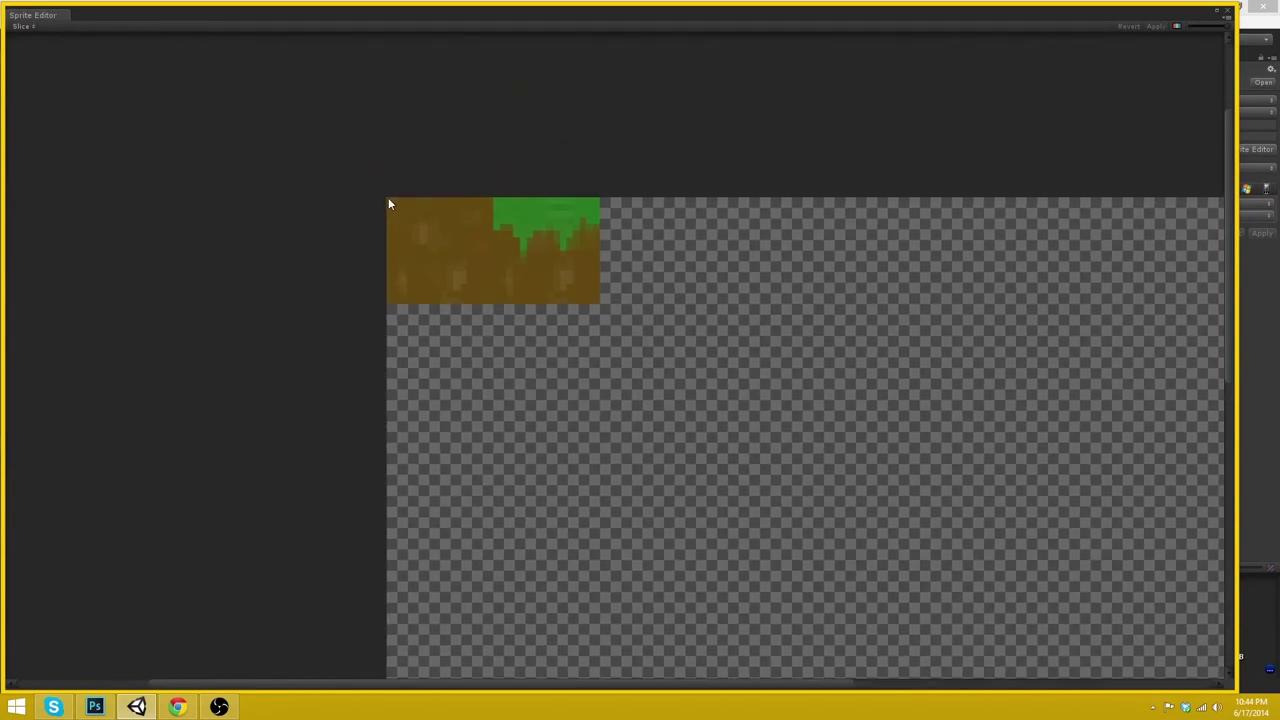
left_click_drag(389, 197, 490, 298)
left_click(508, 203)
left_click_drag(494, 198, 600, 302)
left_click(616, 284)
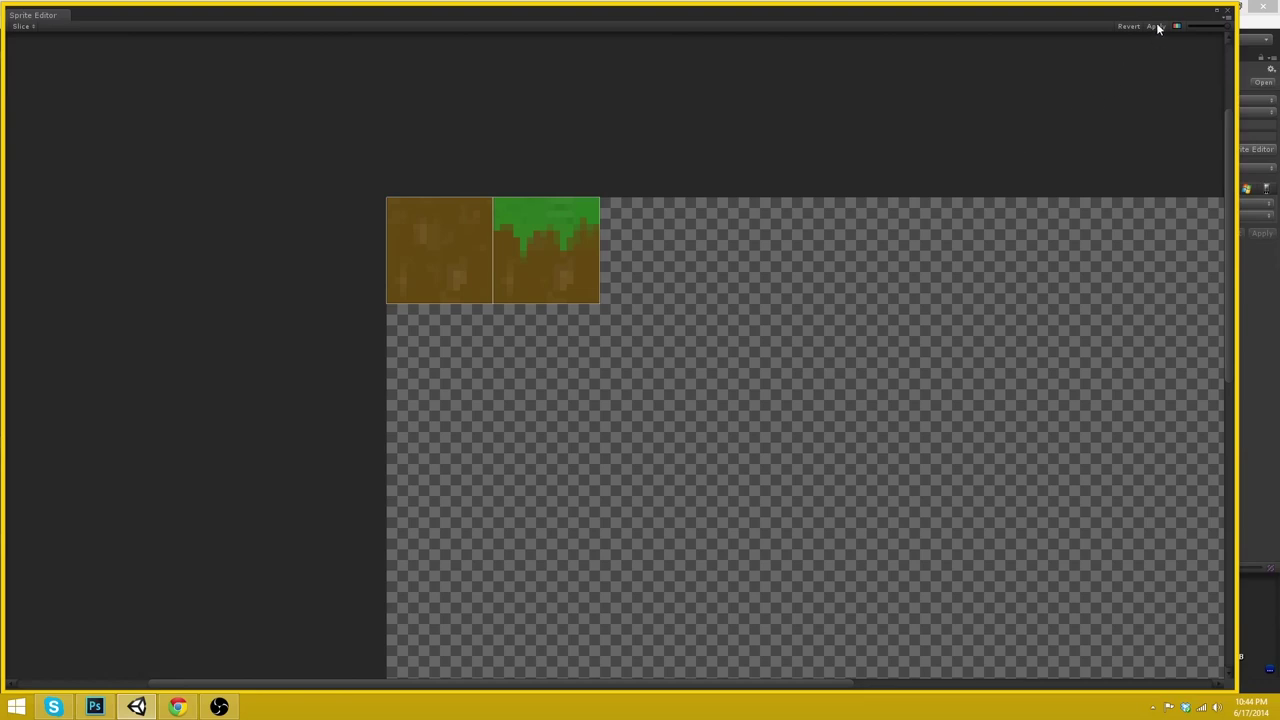
left_click(1229, 11)
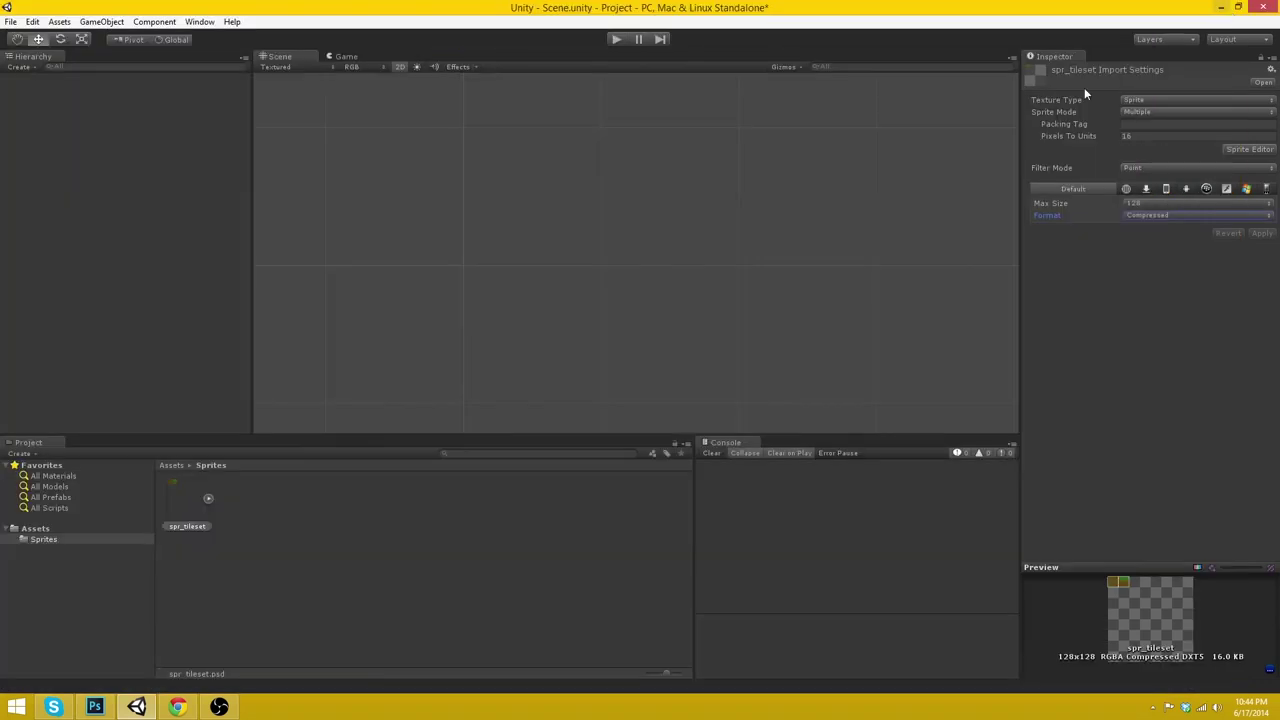
- Drag the dirt and grass sprites from spr_tileset into the Scene and frame them
left_click(208, 500)
left_click(262, 508)
left_click(280, 503)
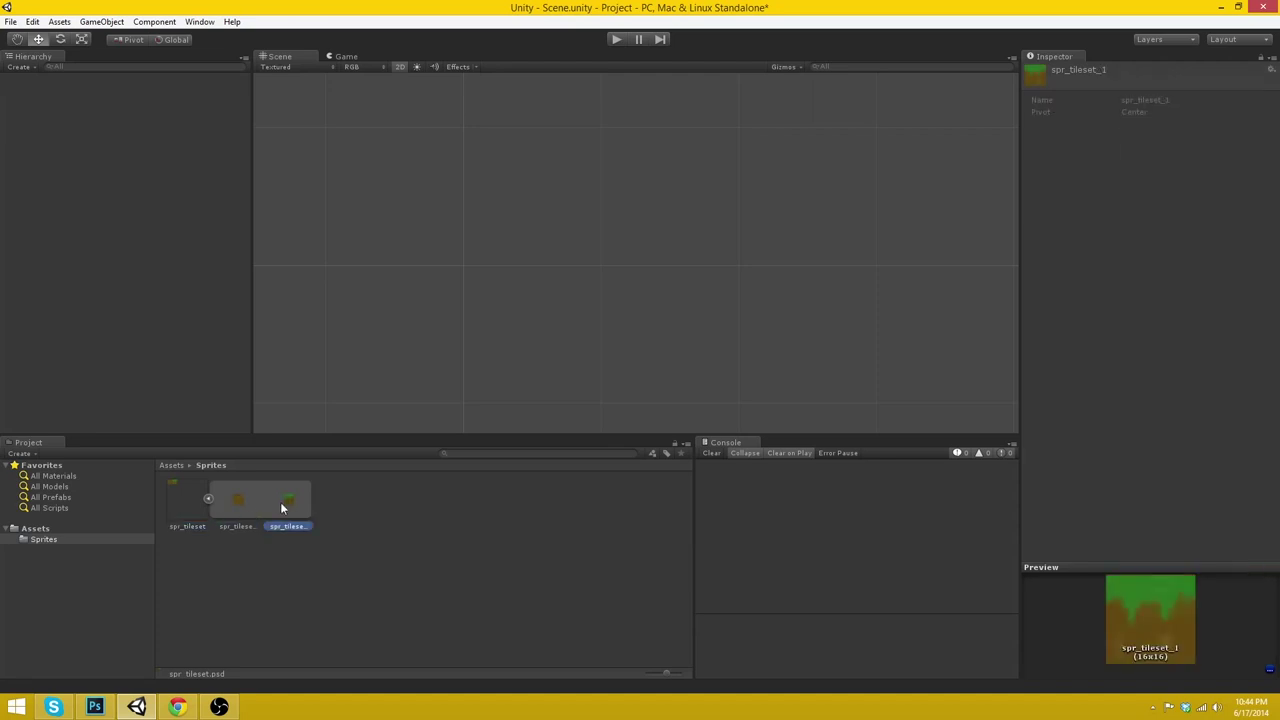
left_click(267, 549)
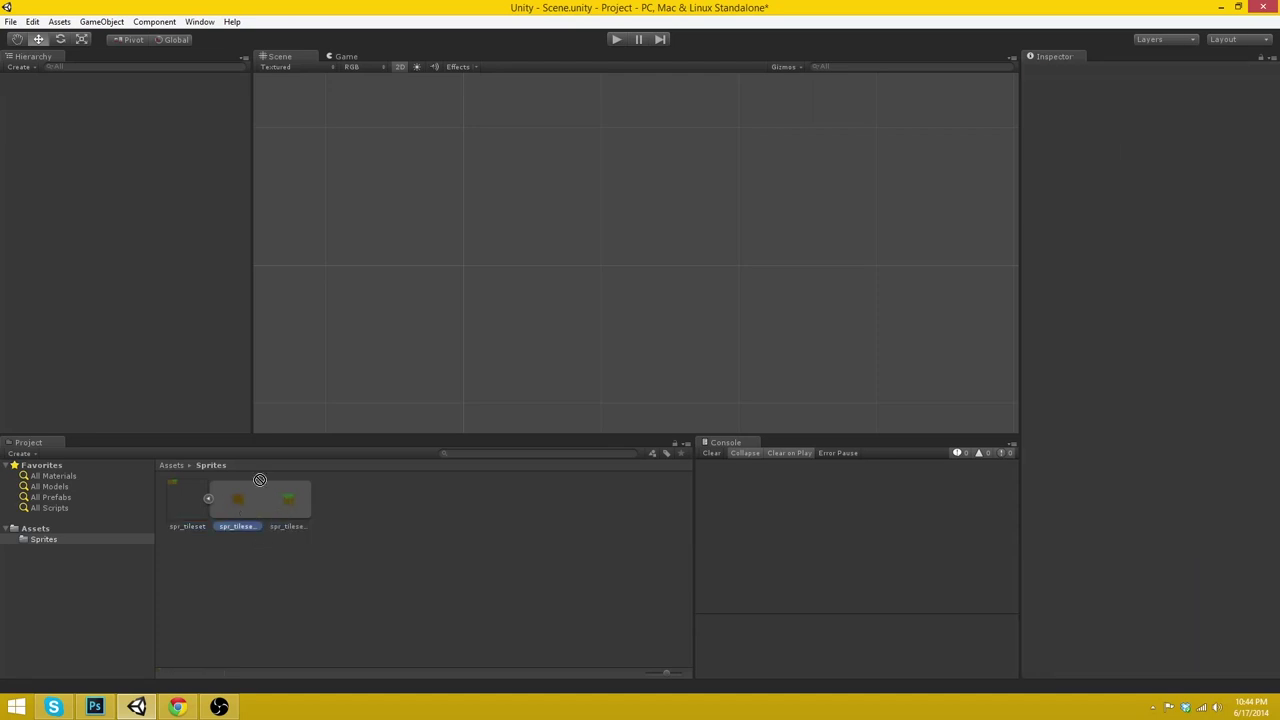
left_click_drag(260, 480, 518, 254)
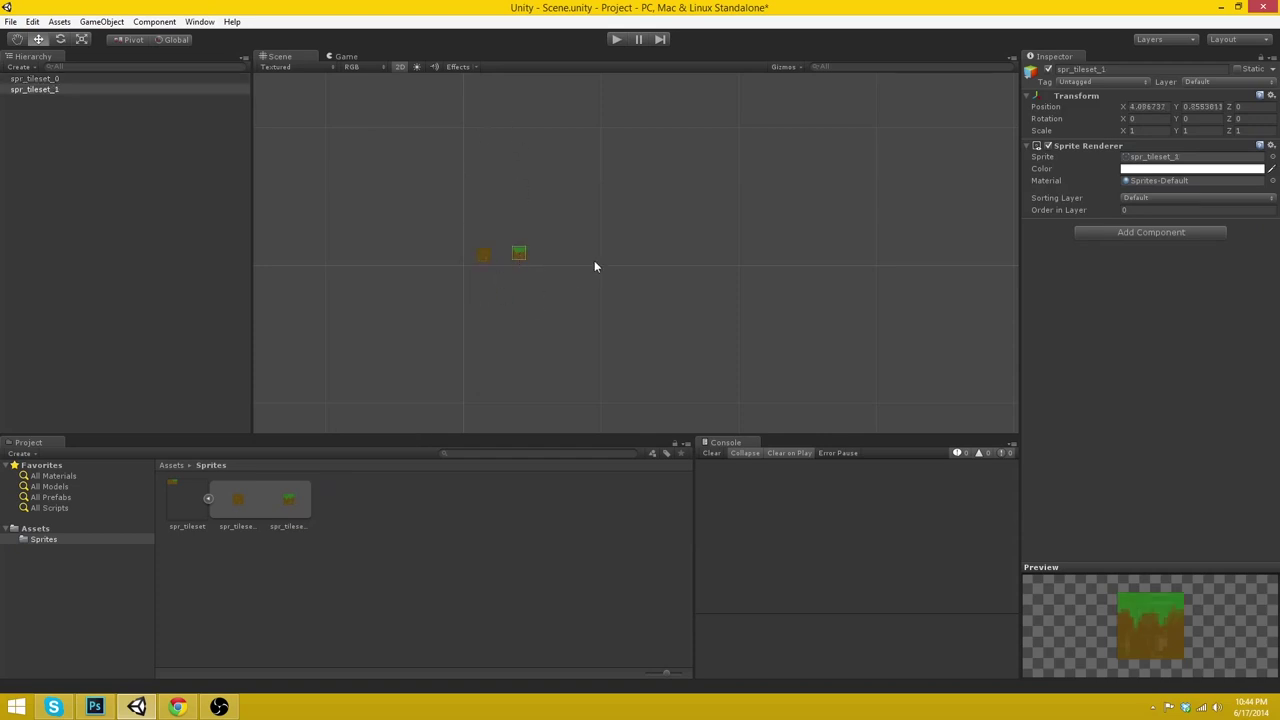
scroll(337, 266, "up", 5)
middle_click_drag(337, 294, 674, 331)
scroll(474, 291, "up", 4)
middle_click_drag(527, 356, 549, 308)
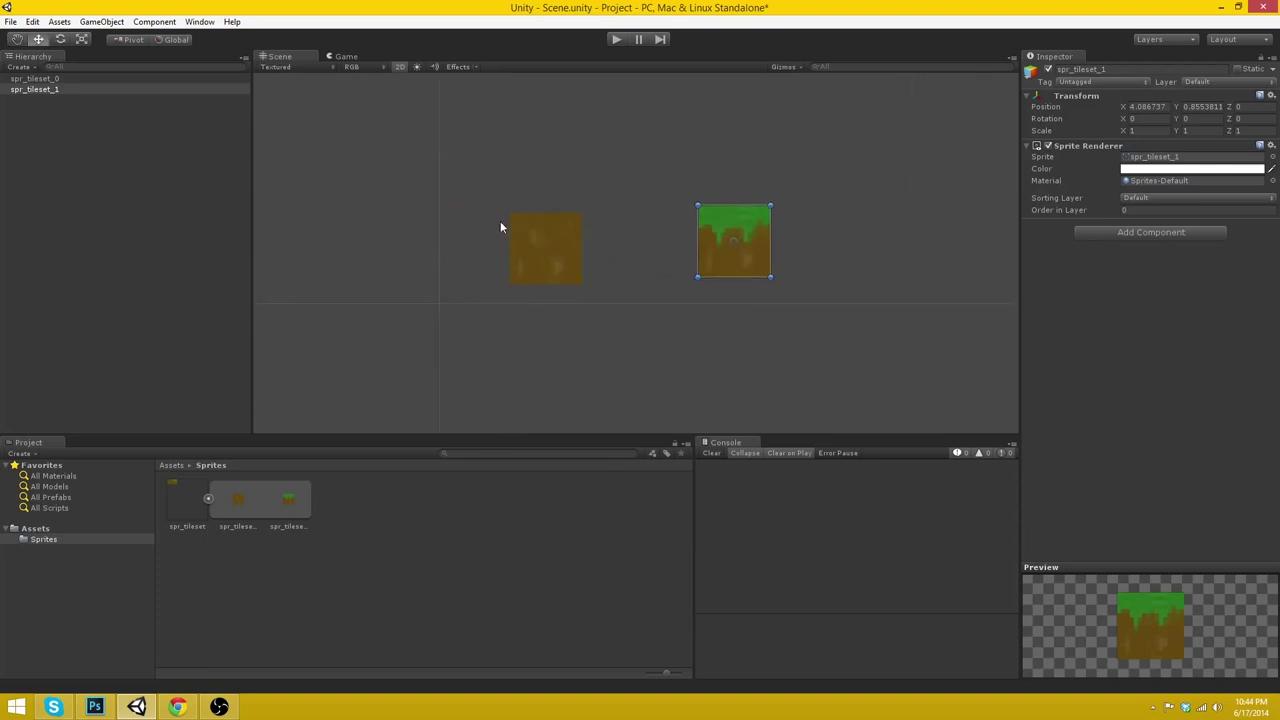
scroll(420, 289, "up", 2)
left_click_drag(526, 269, 446, 283)
- Set the dirt tile's position to 0,0,0
left_click(1150, 107)
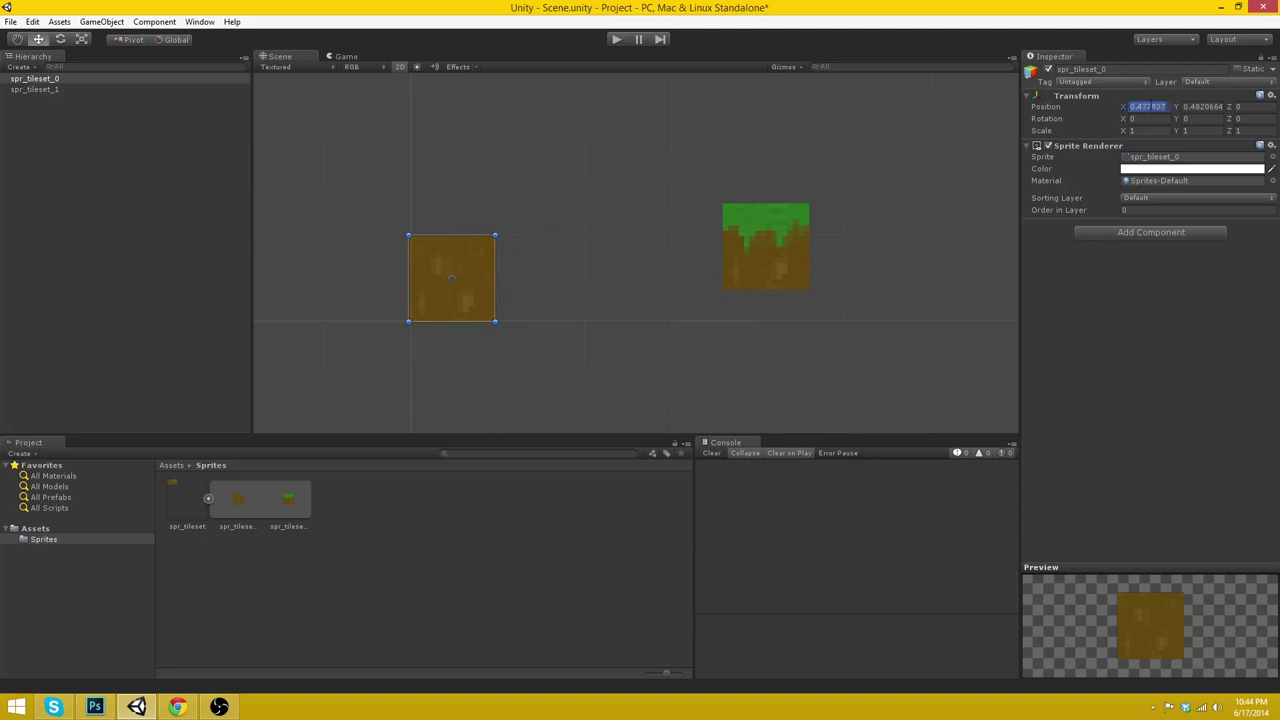
type("0")
key("Tab")
type("0")
key("Tab")
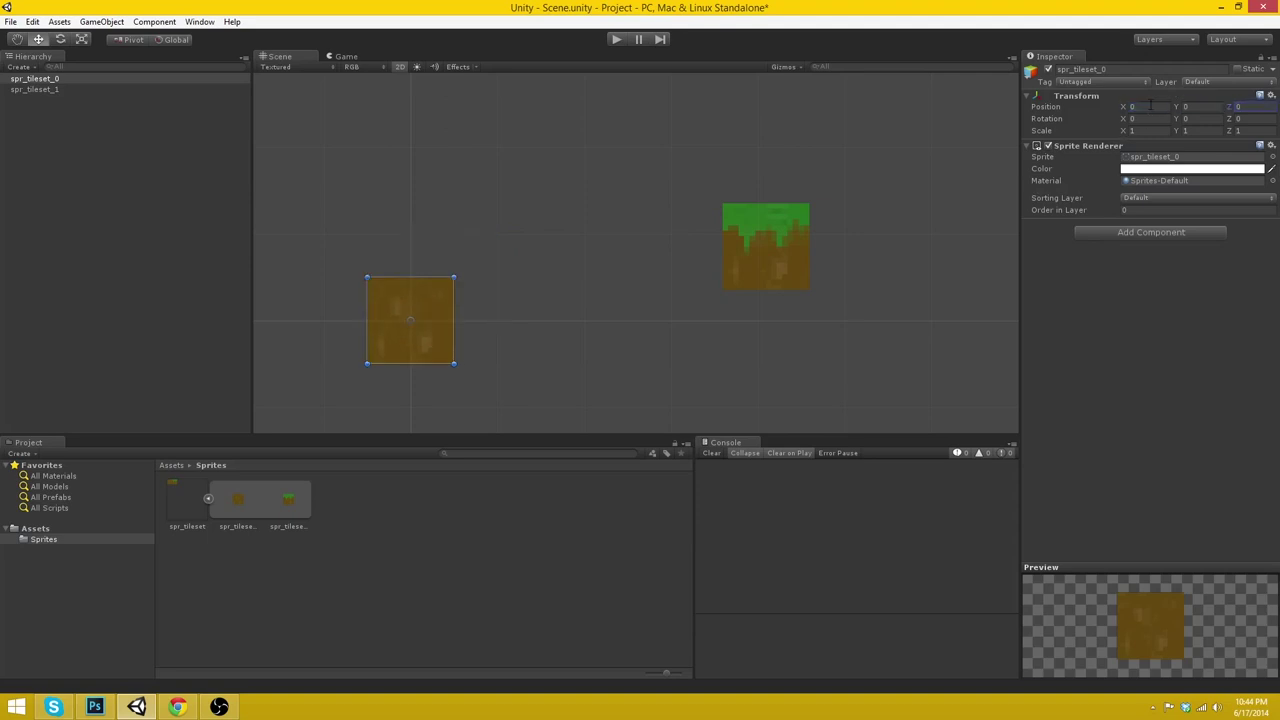
scroll(480, 323, "up", 1)
scroll(600, 257, "down", 2)
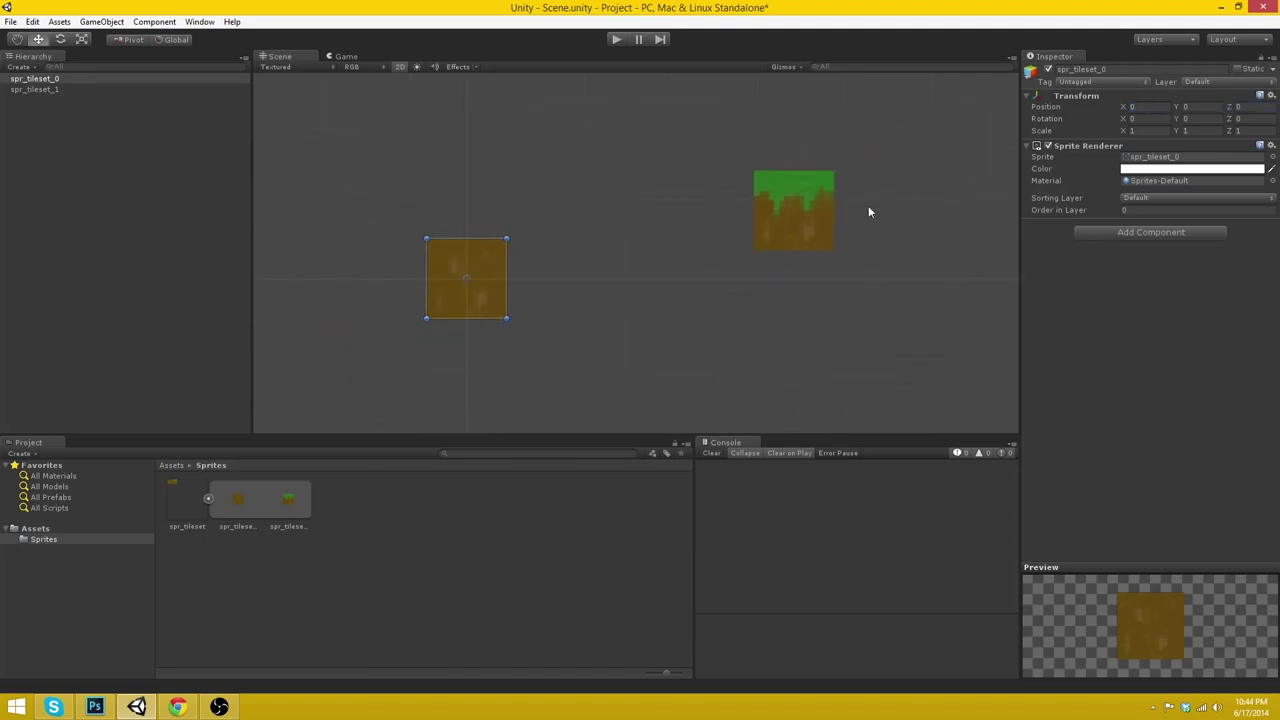
- Set the grass tile's position to 1,0,0 and centre the view on both tiles
left_click(815, 205)
left_click(1148, 107)
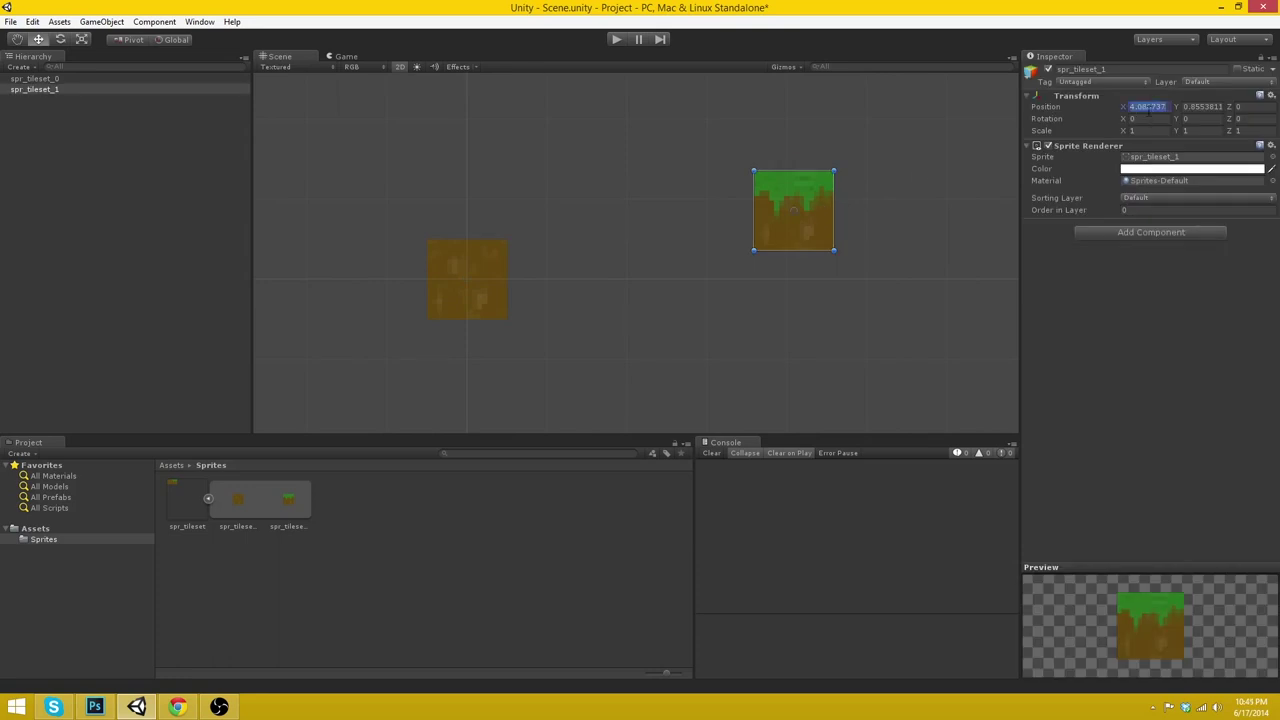
type("0")
key("Tab")
type("0")
key("Tab")
key("Tab")
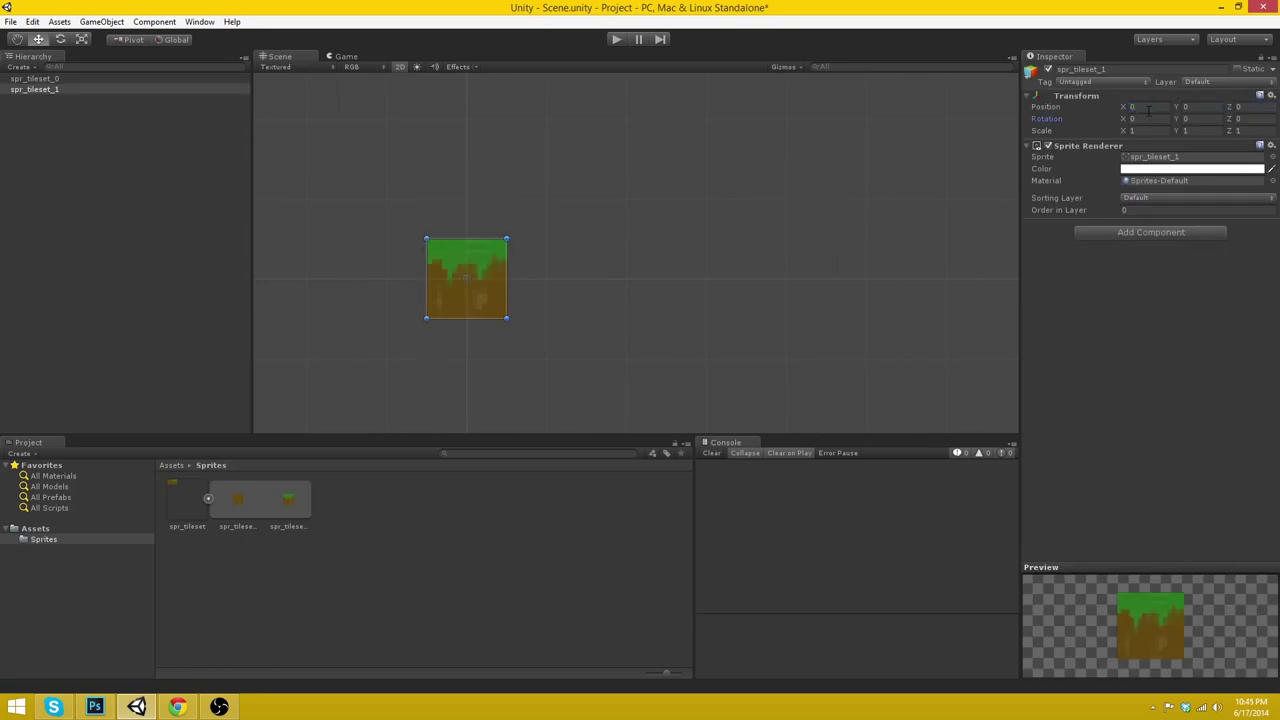
left_click(1149, 110)
type("1")
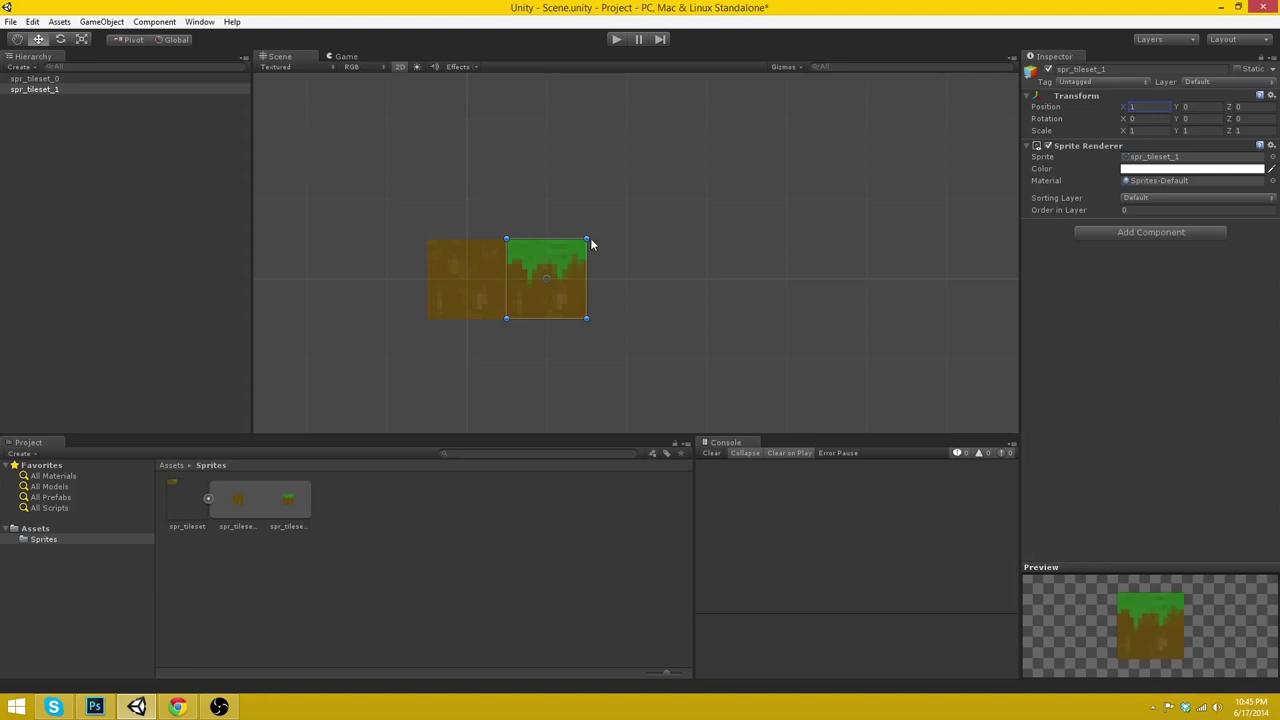
scroll(609, 273, "up", 3)
left_click(610, 273)
scroll(318, 292, "up", 1)
middle_click_drag(307, 293, 537, 263)
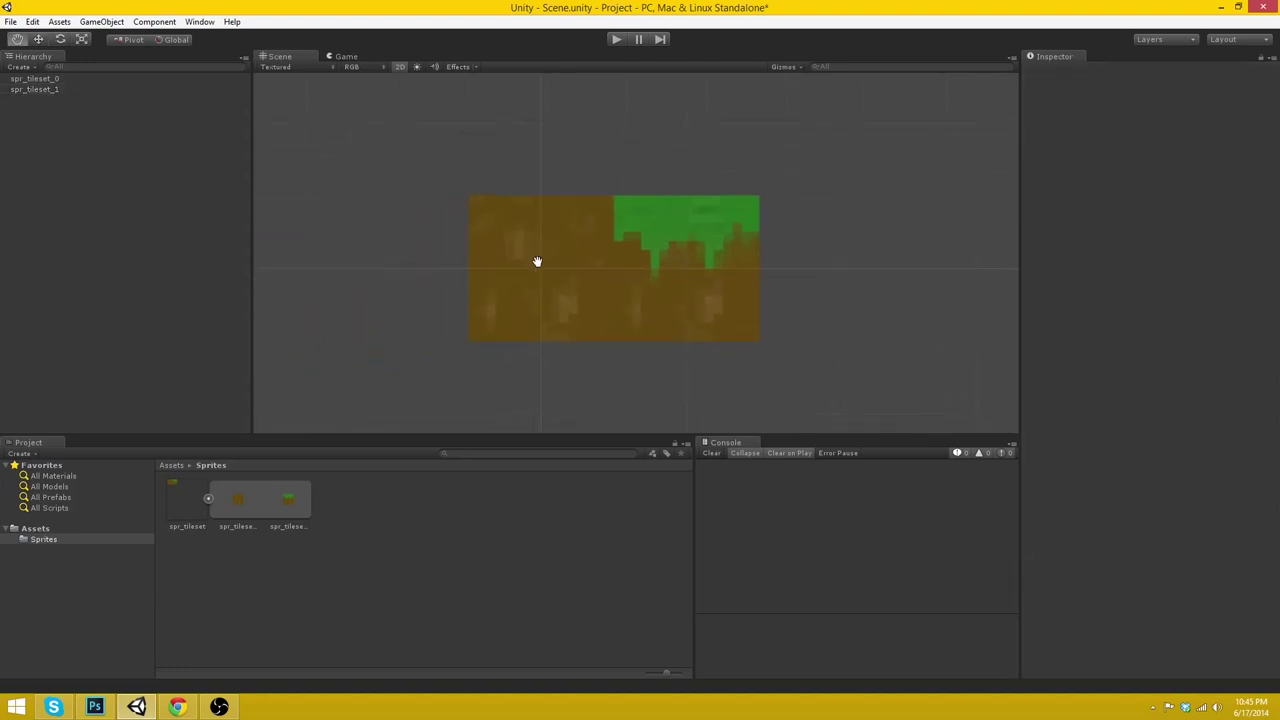
scroll(560, 280, "up", 1)
middle_click_drag(594, 311, 450, 321)
left_click(40, 89)
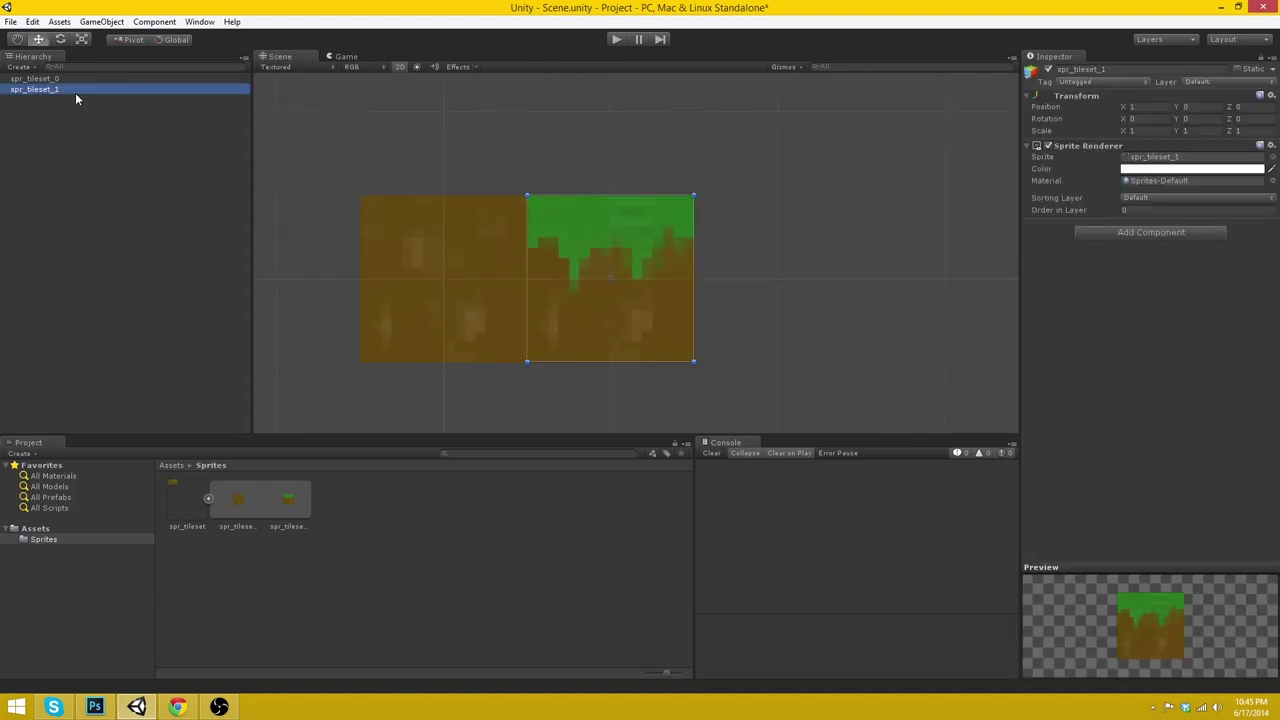
- Rename the grass tile object to block_grass
left_click(1104, 69)
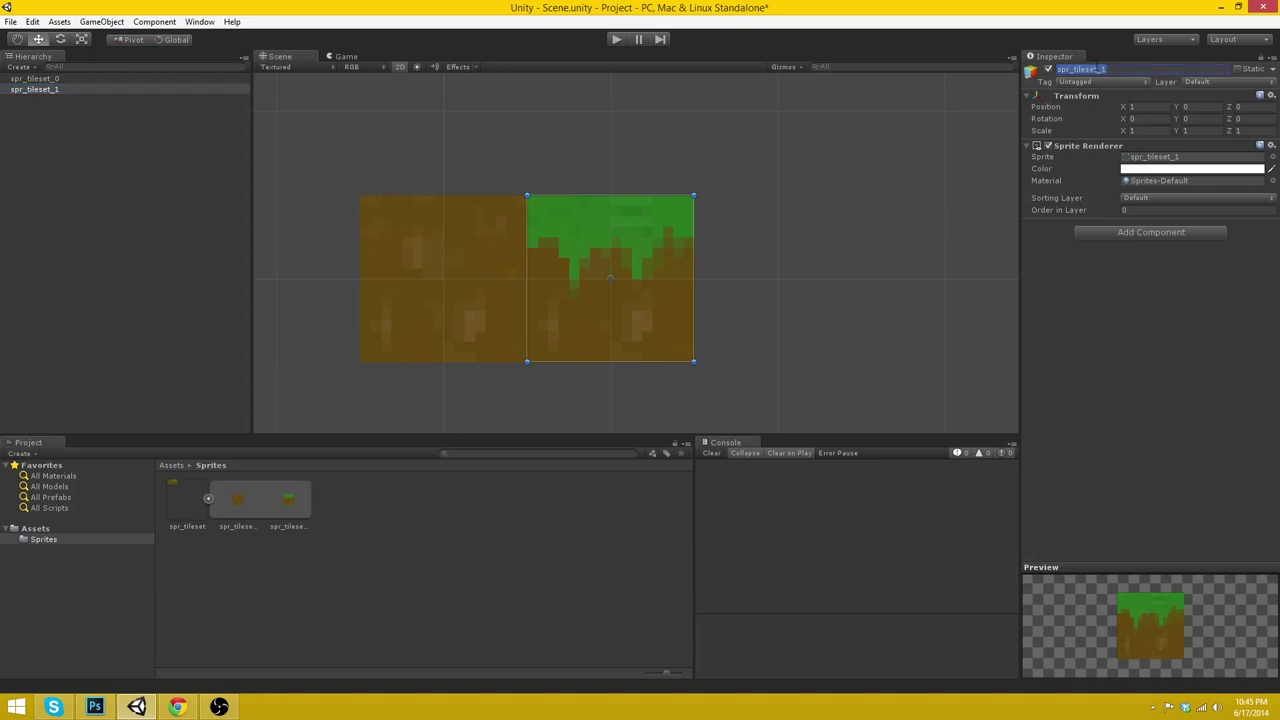
type("grass")
key("BackSpace")
key("BackSpace")
key("BackSpace")
key("BackSpace")
key("BackSpace")
type("tiock_grass")
key("Return")
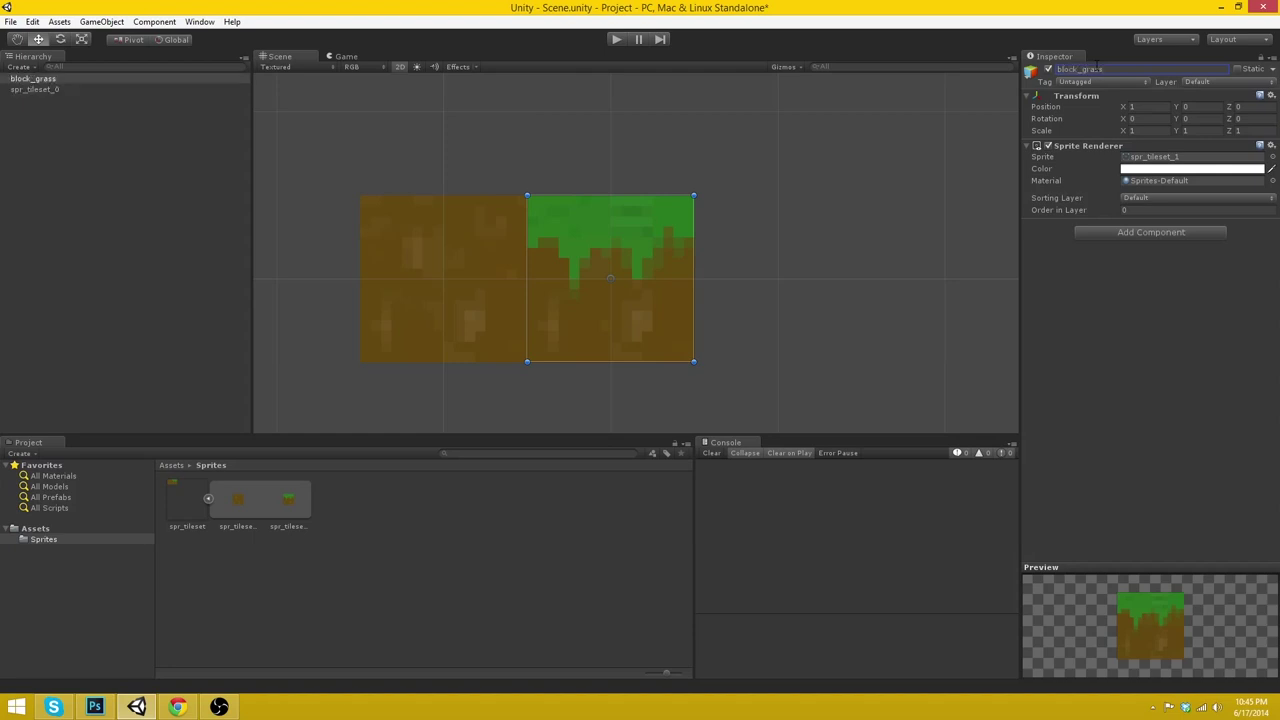
- Rename the dirt tile object to block_dirt
left_click(55, 90)
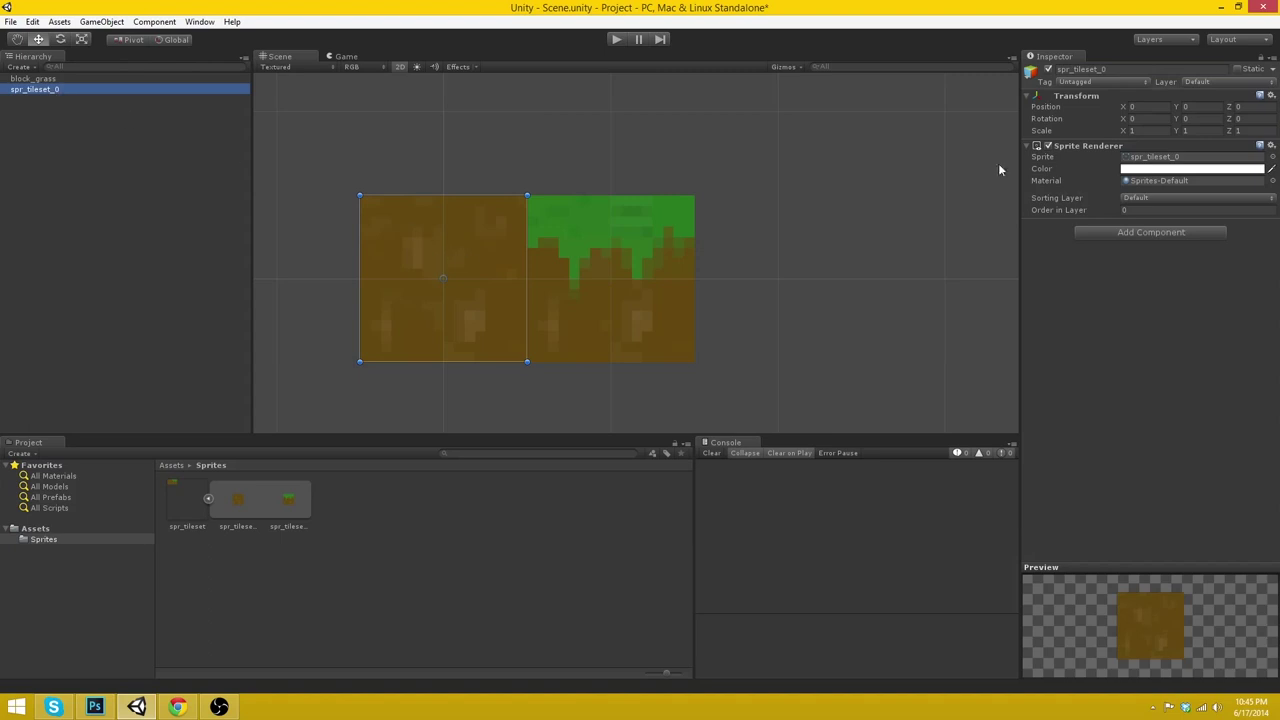
left_click(1080, 69)
type("bloc")
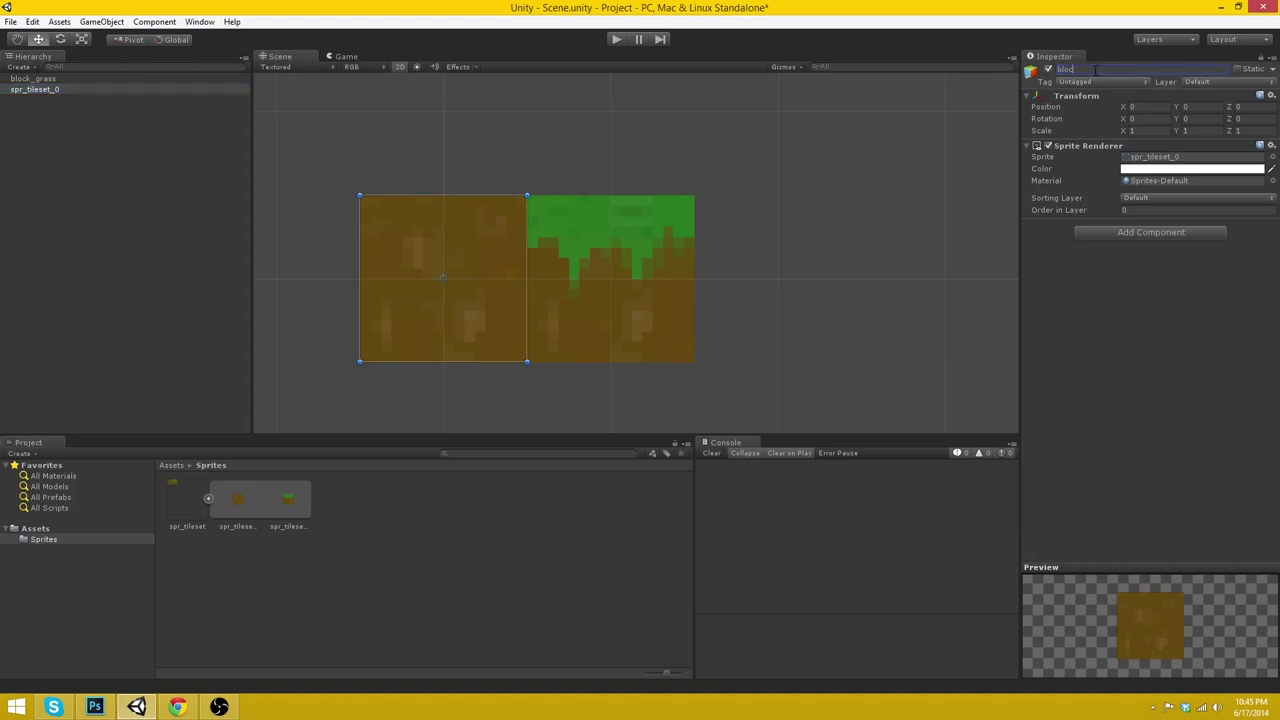
type("k_dirt")
key("Return")
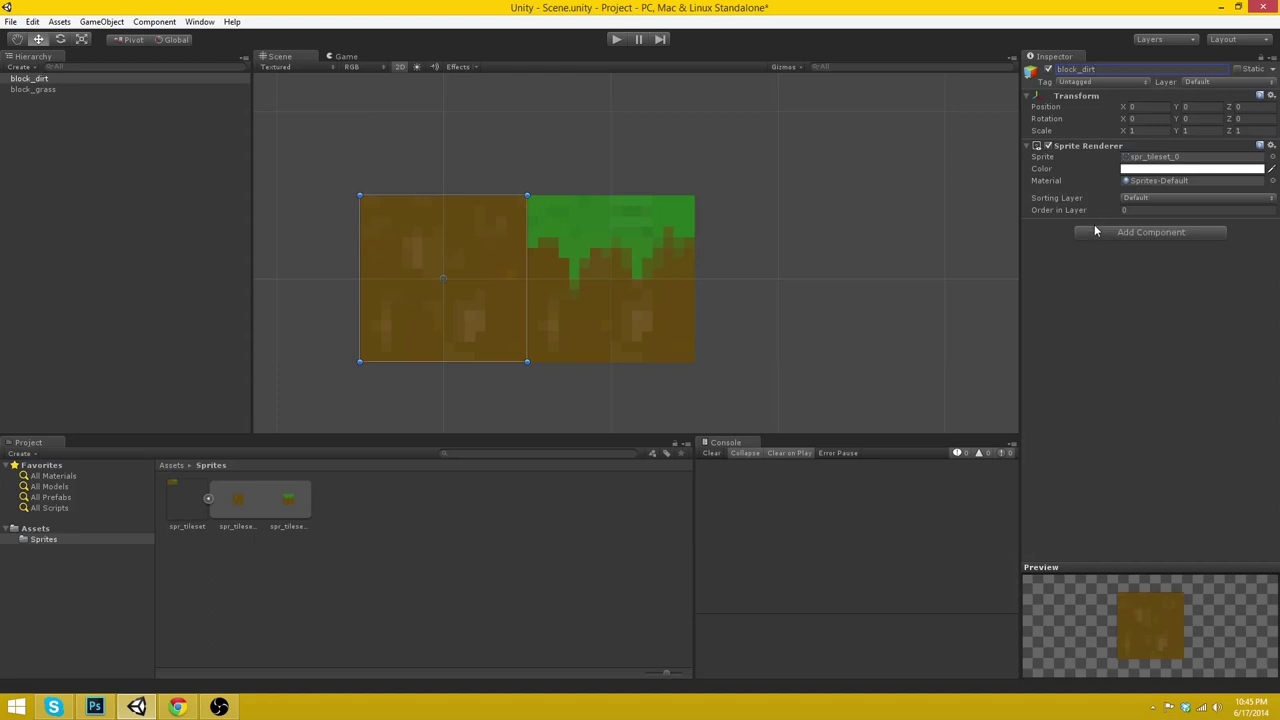
left_click(74, 90)
- Create a new tag named block as Element 0
left_click(1082, 82)
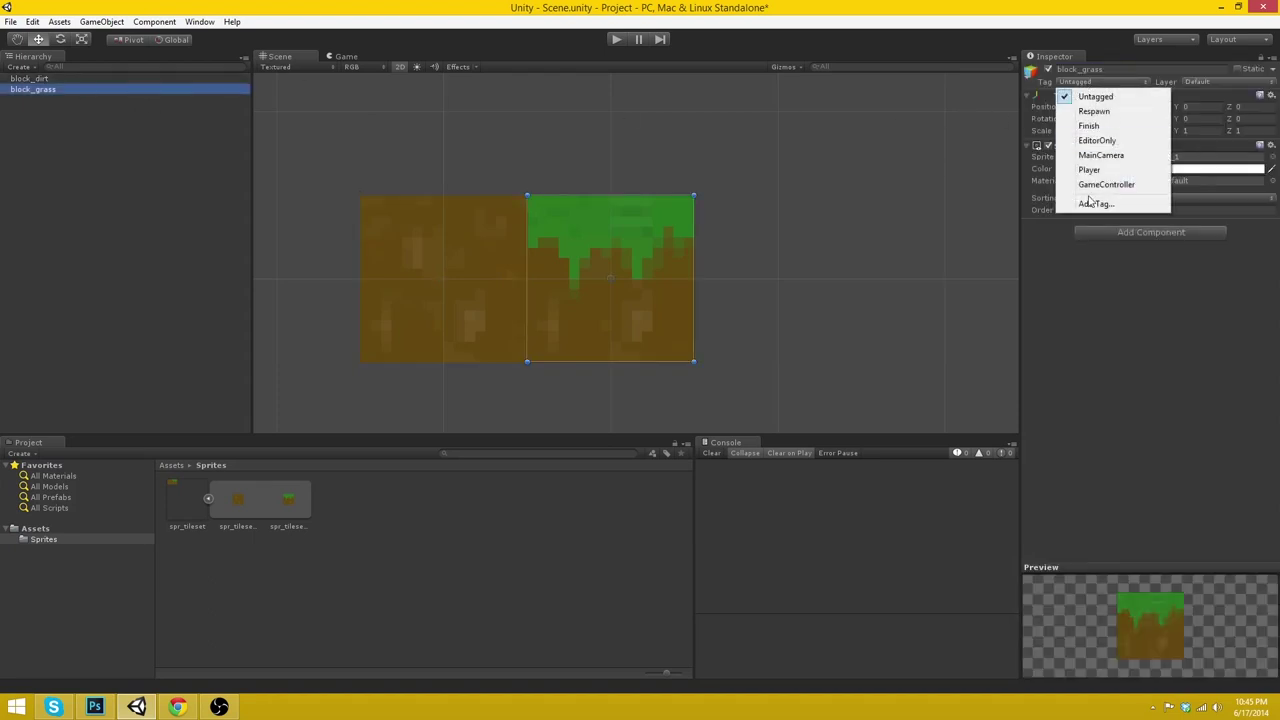
left_click(1089, 204)
left_click(1137, 122)
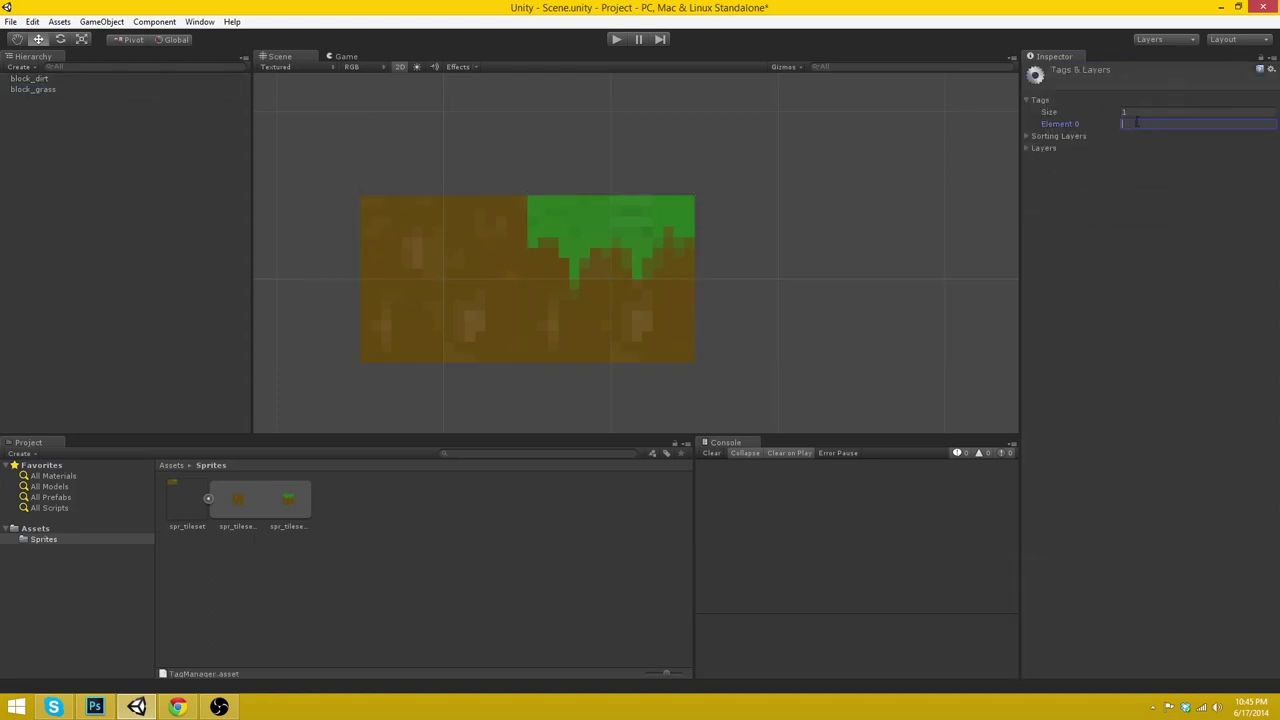
type("blo")
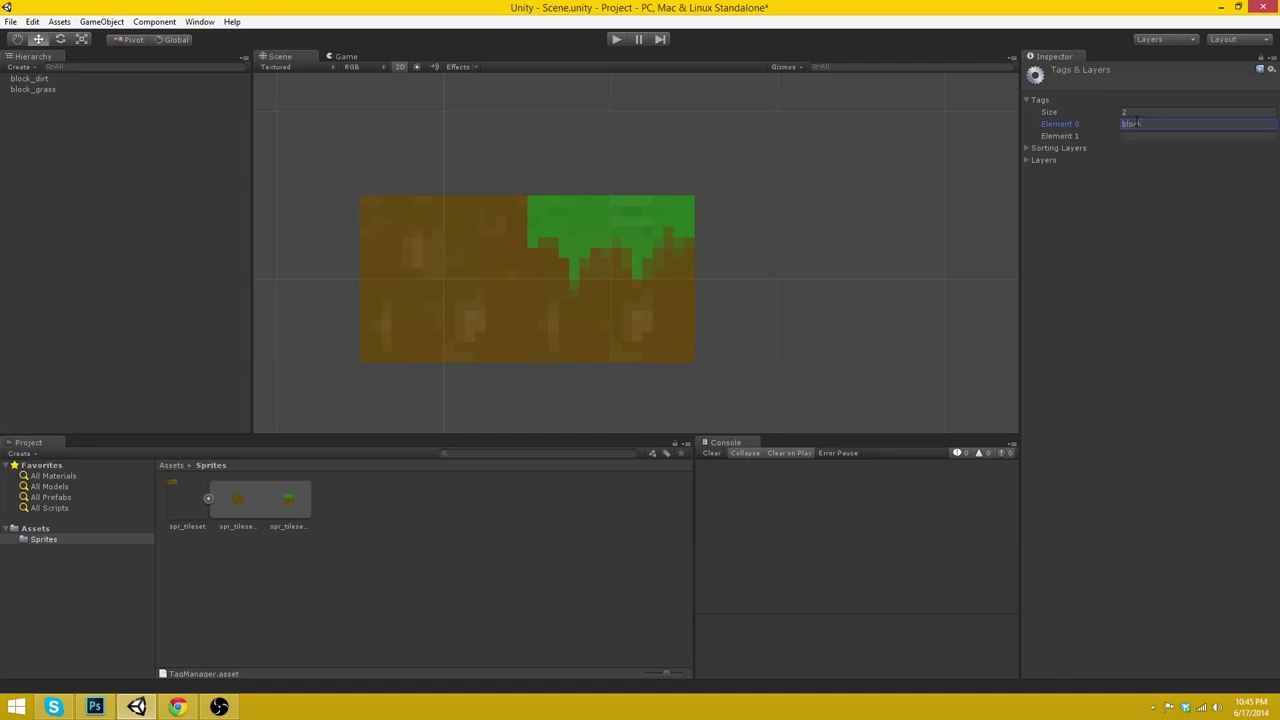
type("ck")
- Assign the block tag to both block_dirt and block_grass
left_click(37, 82)
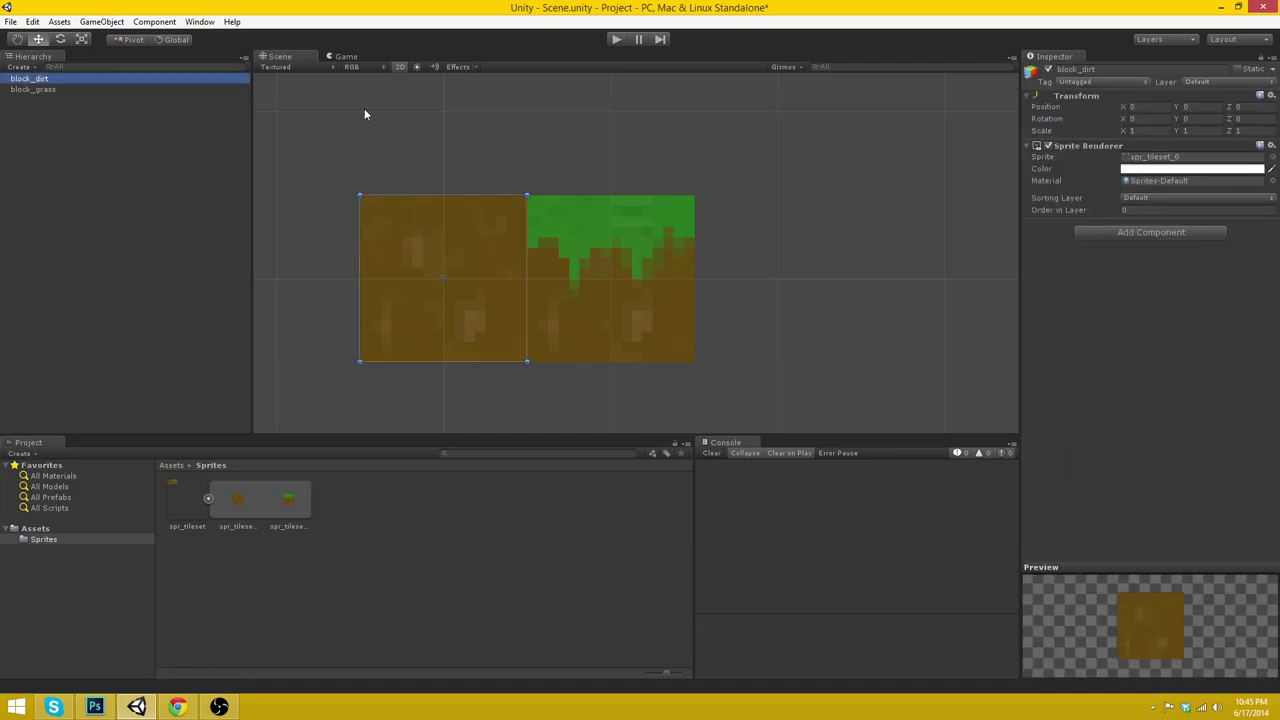
left_click(1098, 82)
left_click(1088, 199)
left_click(33, 89)
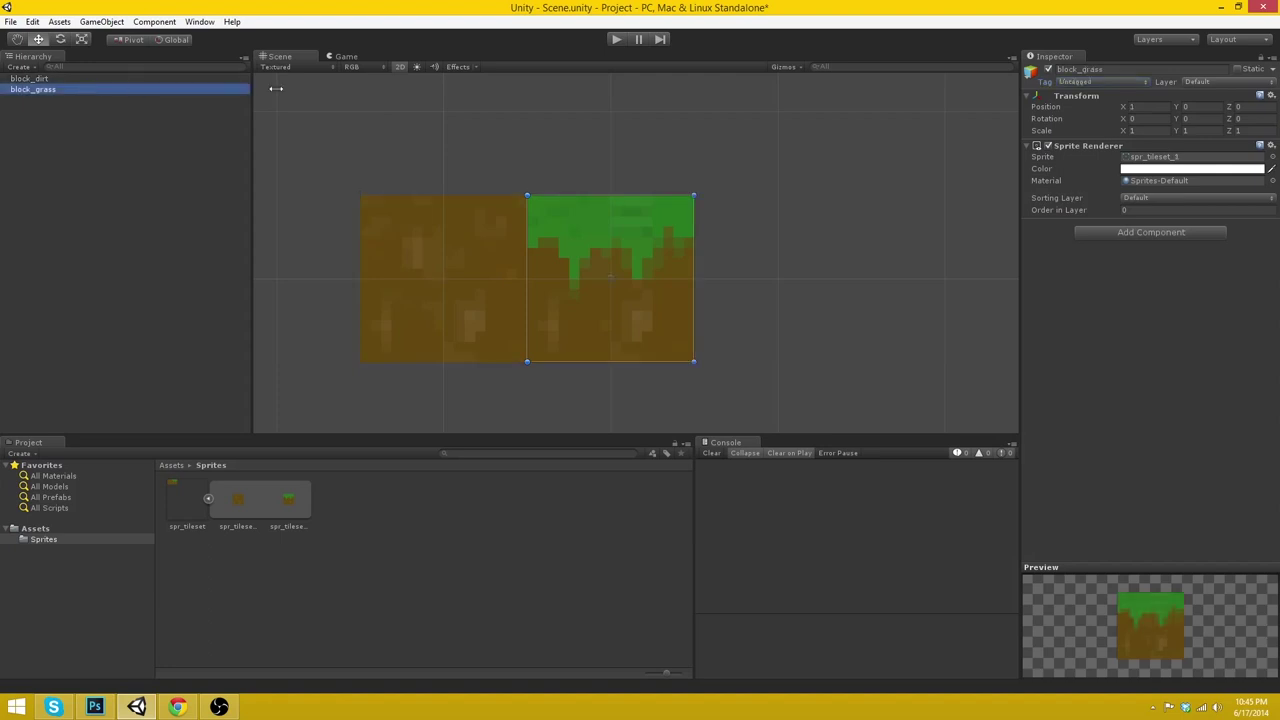
left_click(1059, 87)
left_click(1088, 199)
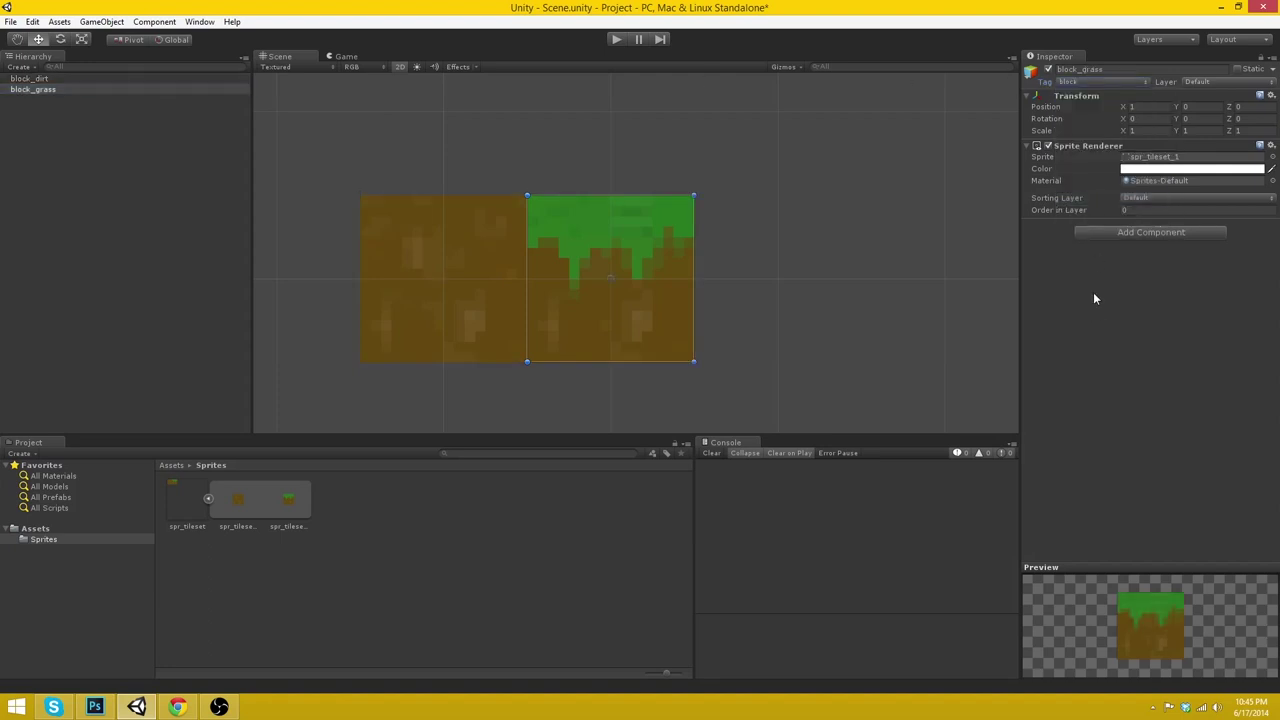
- Reselect block_dirt and view its Sprite Renderer sorting layer options
left_click(60, 78)
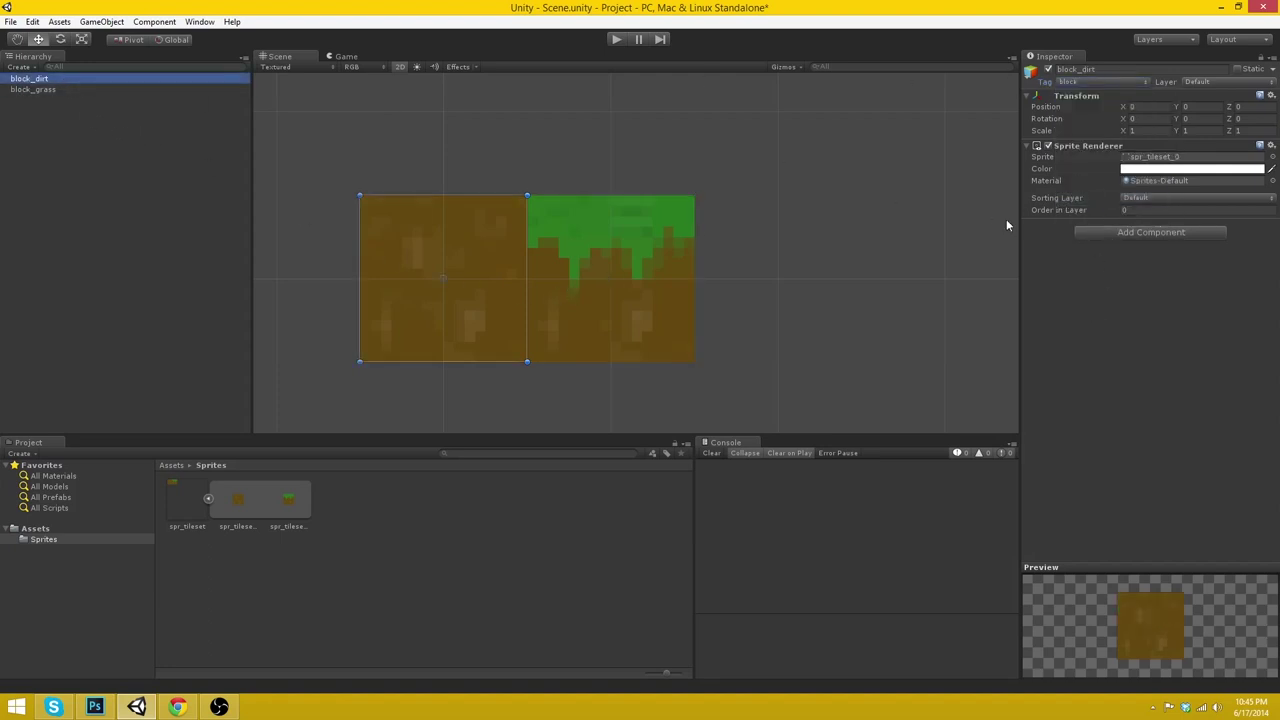
scroll(488, 257, "down", 2)
scroll(488, 257, "up", 3)
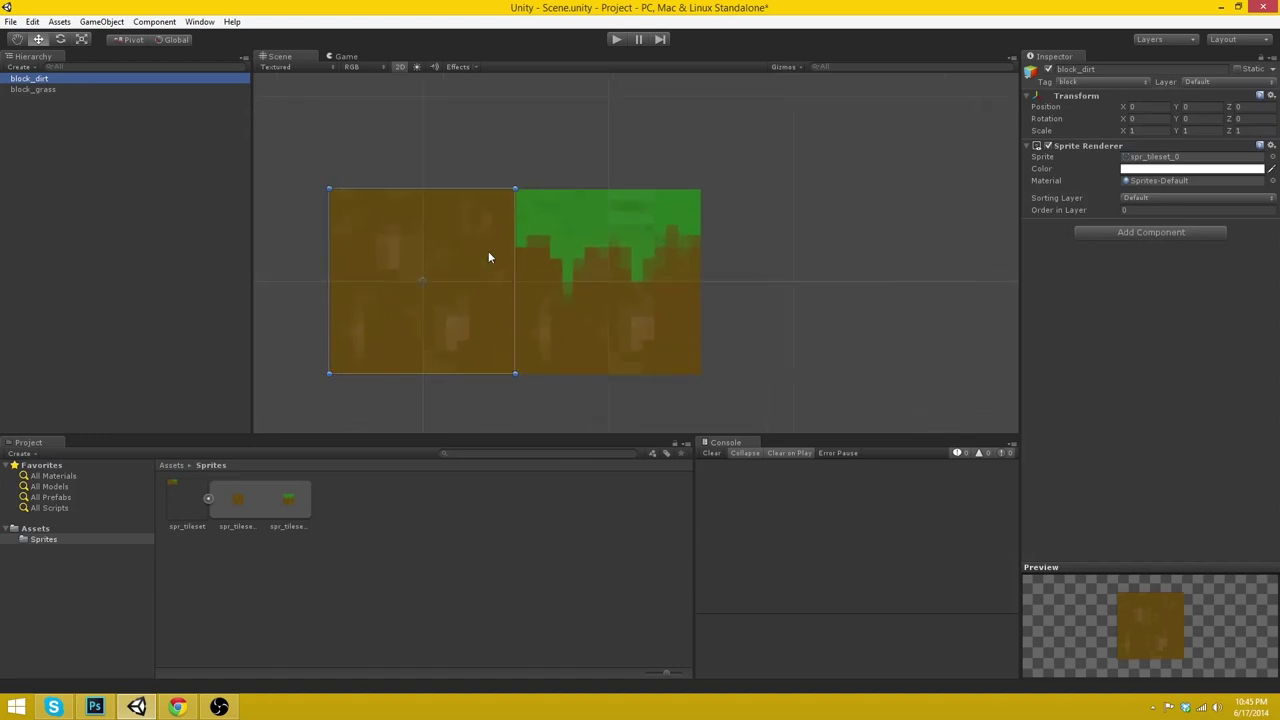
left_click(1262, 118)
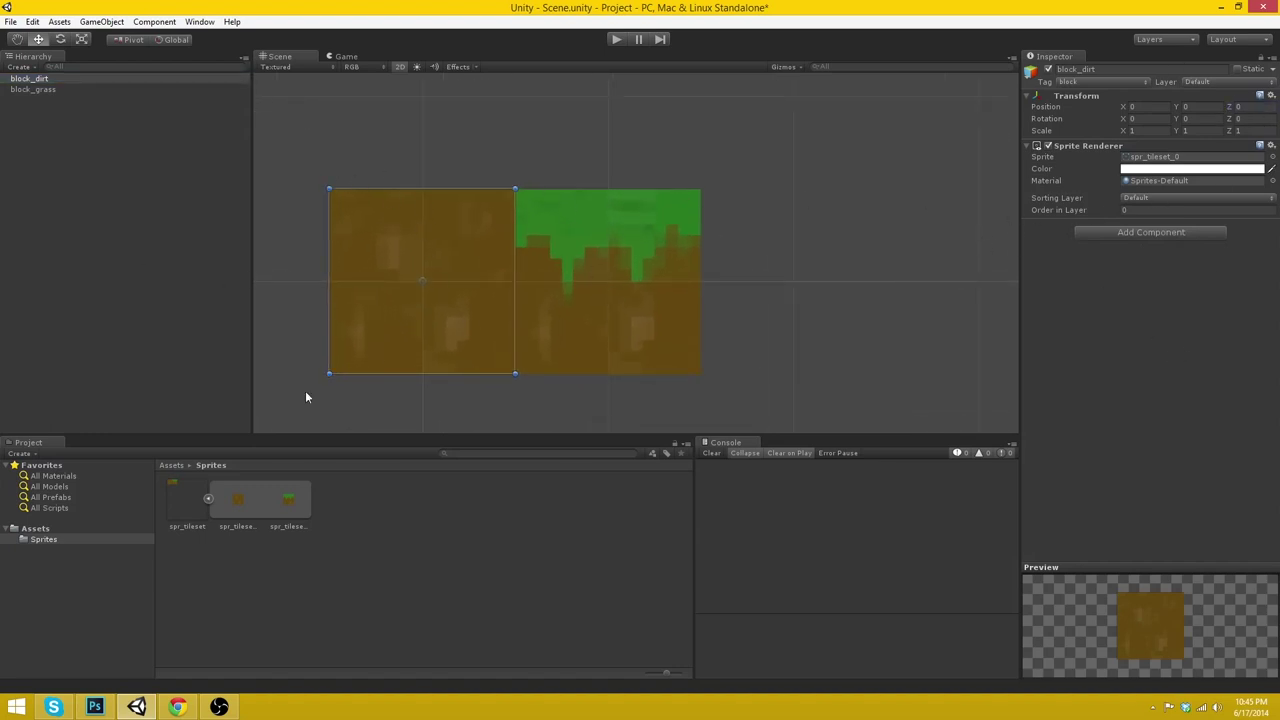
left_click(1136, 198)
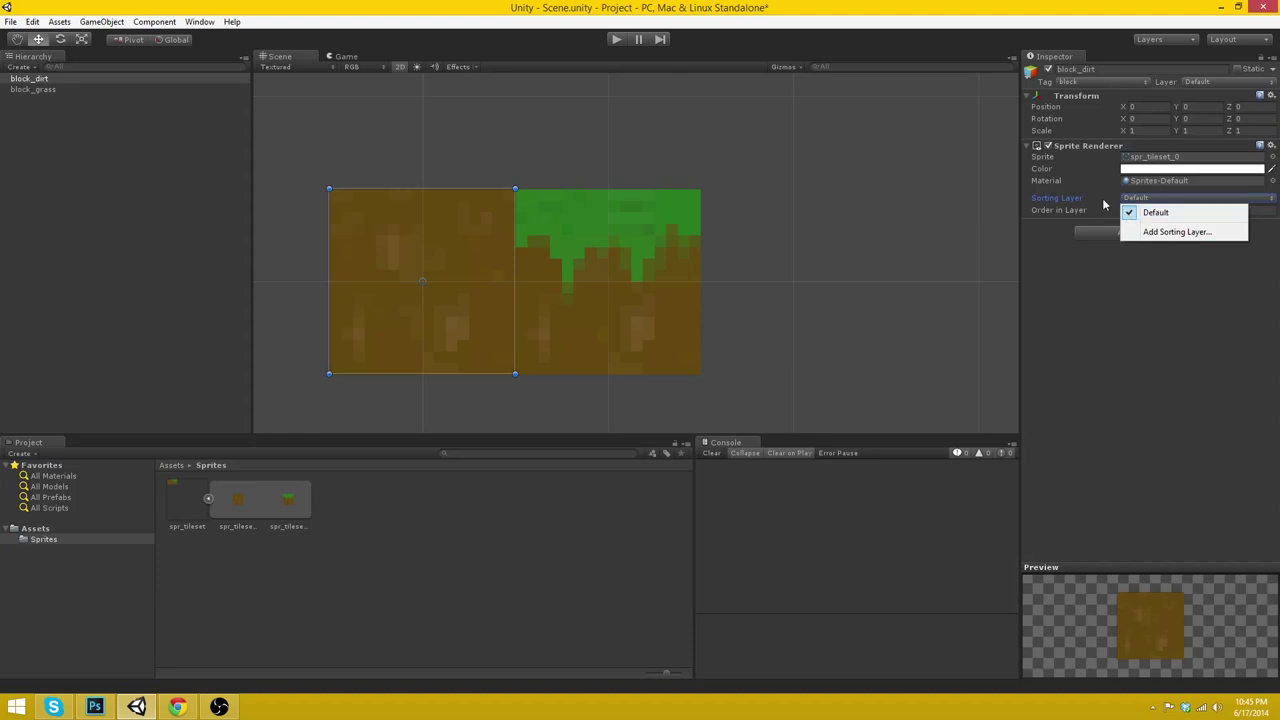
- Add a new sorting layer named blocks
left_click(1150, 233)
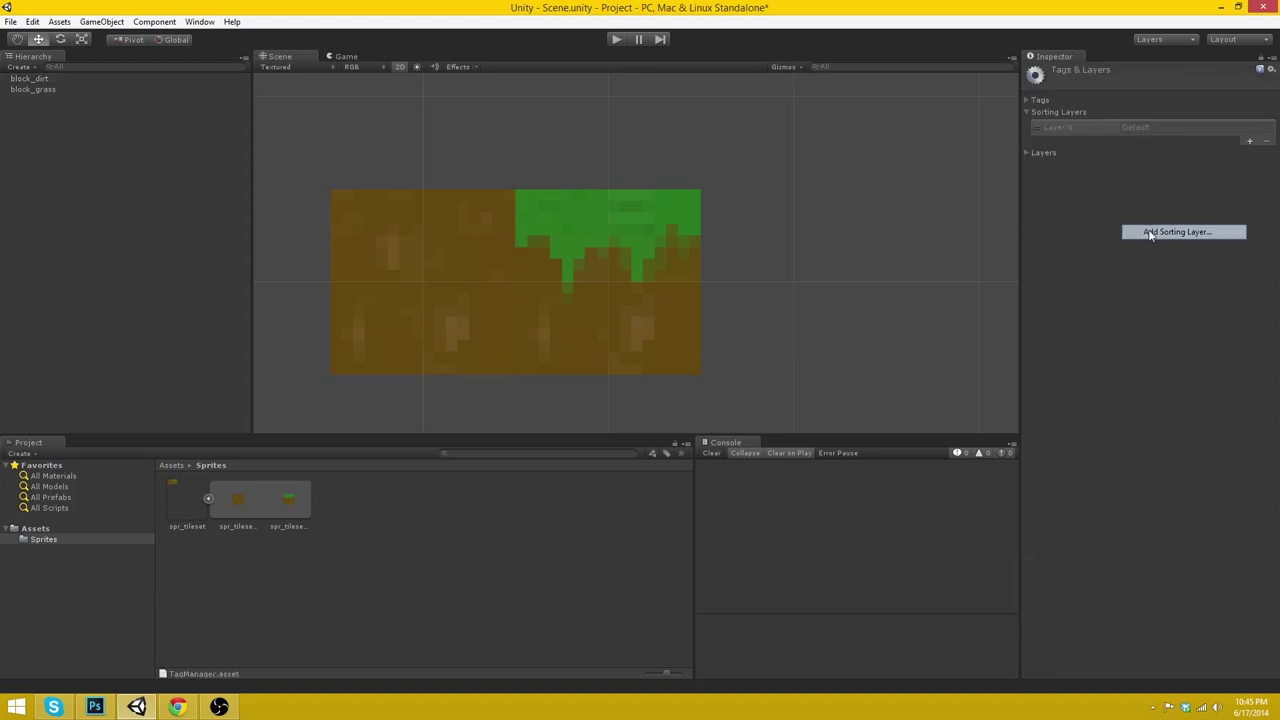
left_click(1249, 141)
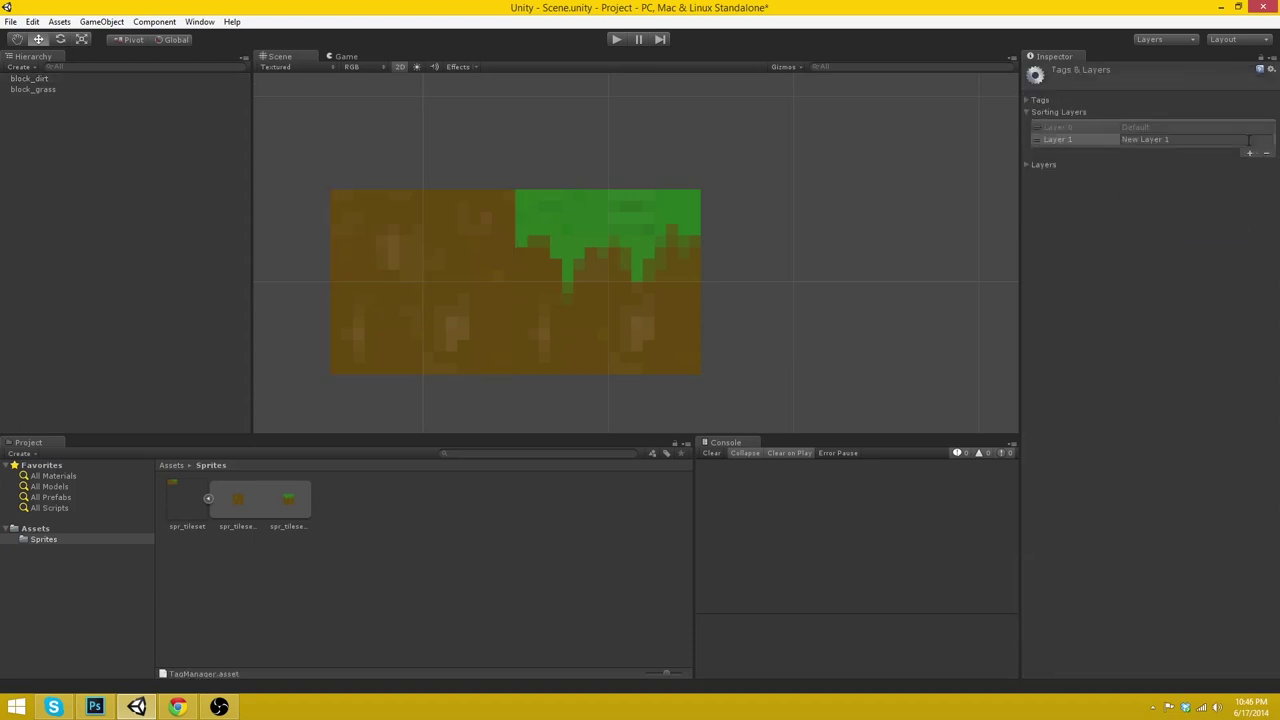
left_click(1179, 138)
type("tilestetbac")
key("BackSpace")
key("BackSpace")
type("lock")
key("Return")
- Put block_dirt and block_grass on the blocks sorting layer, then reselect block_dirt
left_click(41, 80)
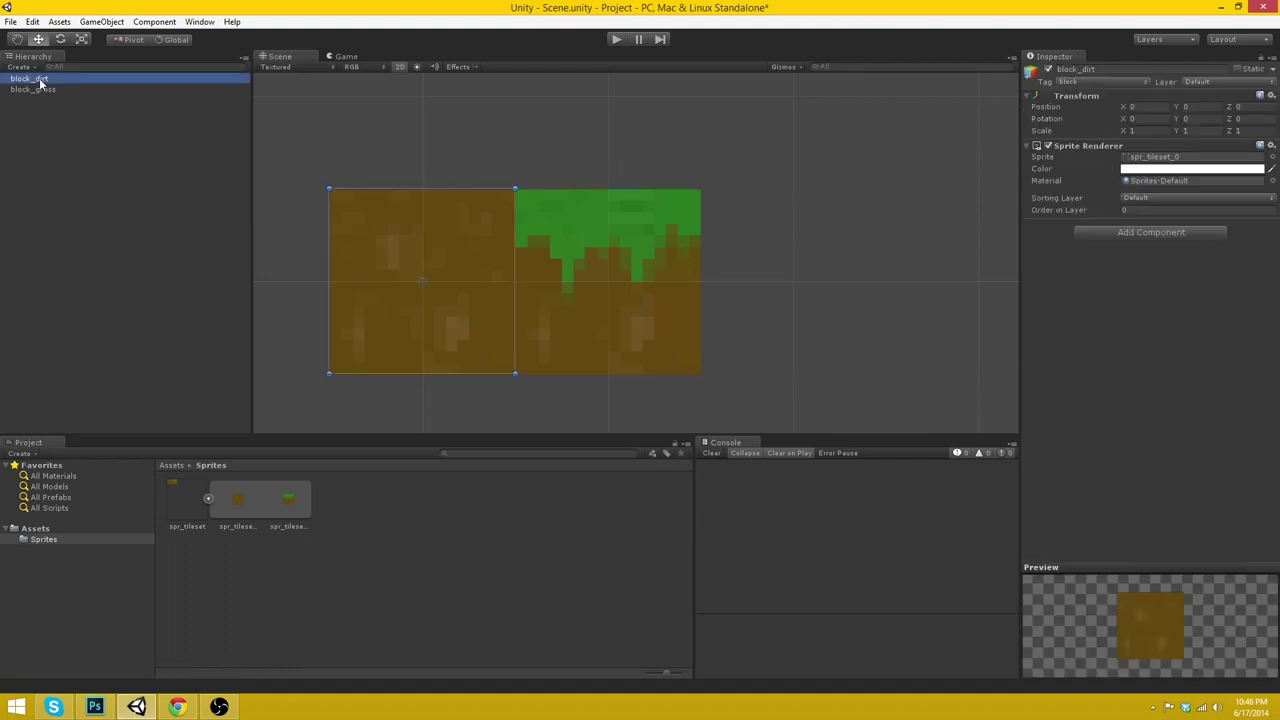
left_click(1147, 202)
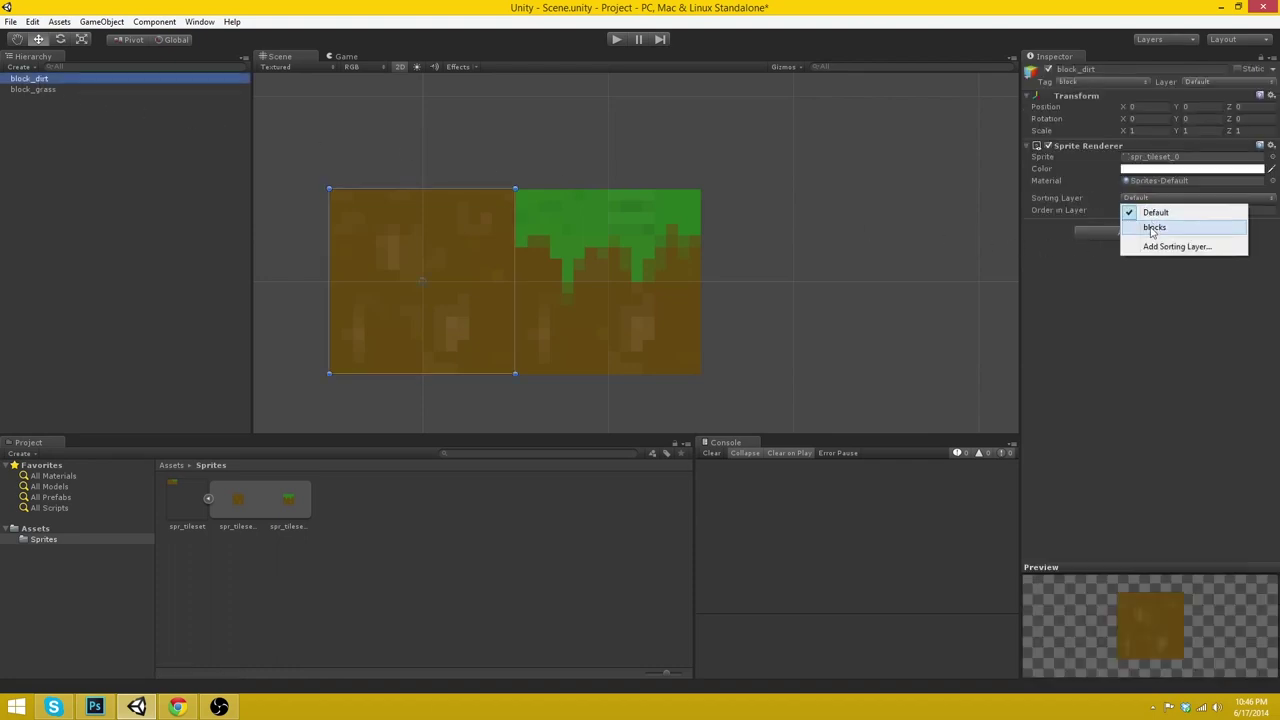
left_click(1153, 228)
left_click(33, 89)
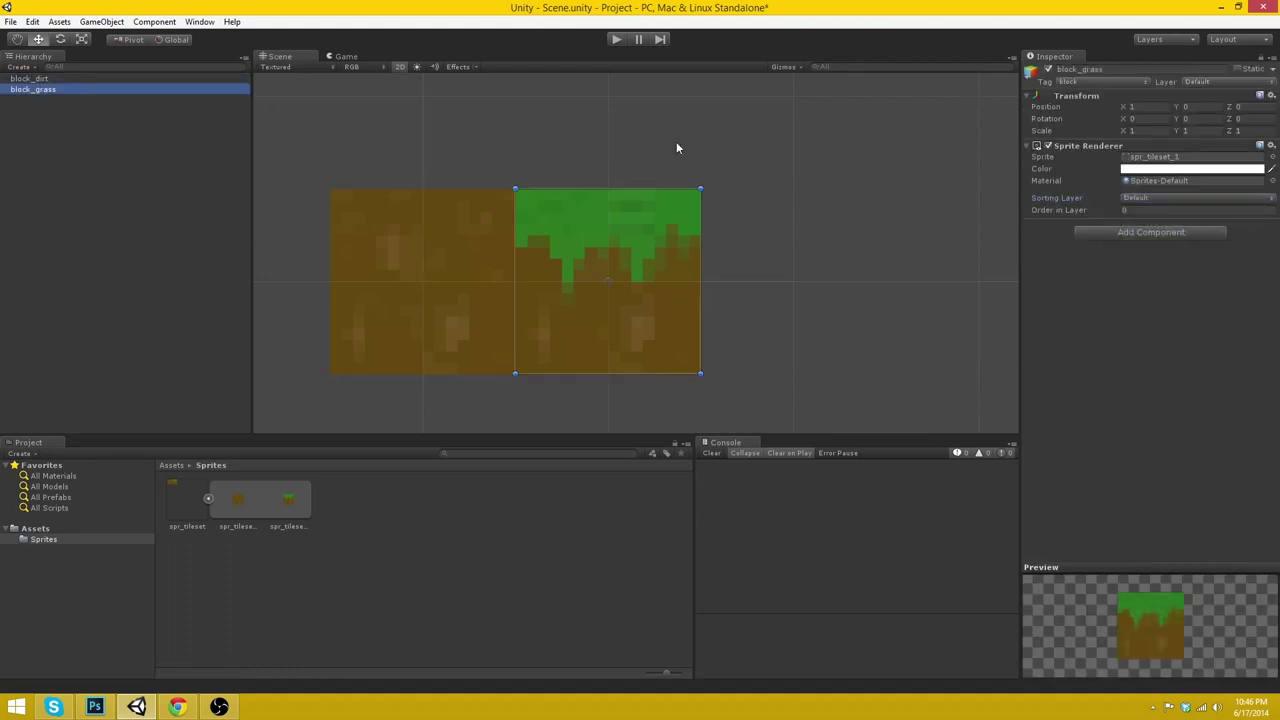
left_click(1135, 200)
left_click(1160, 228)
left_click(599, 505)
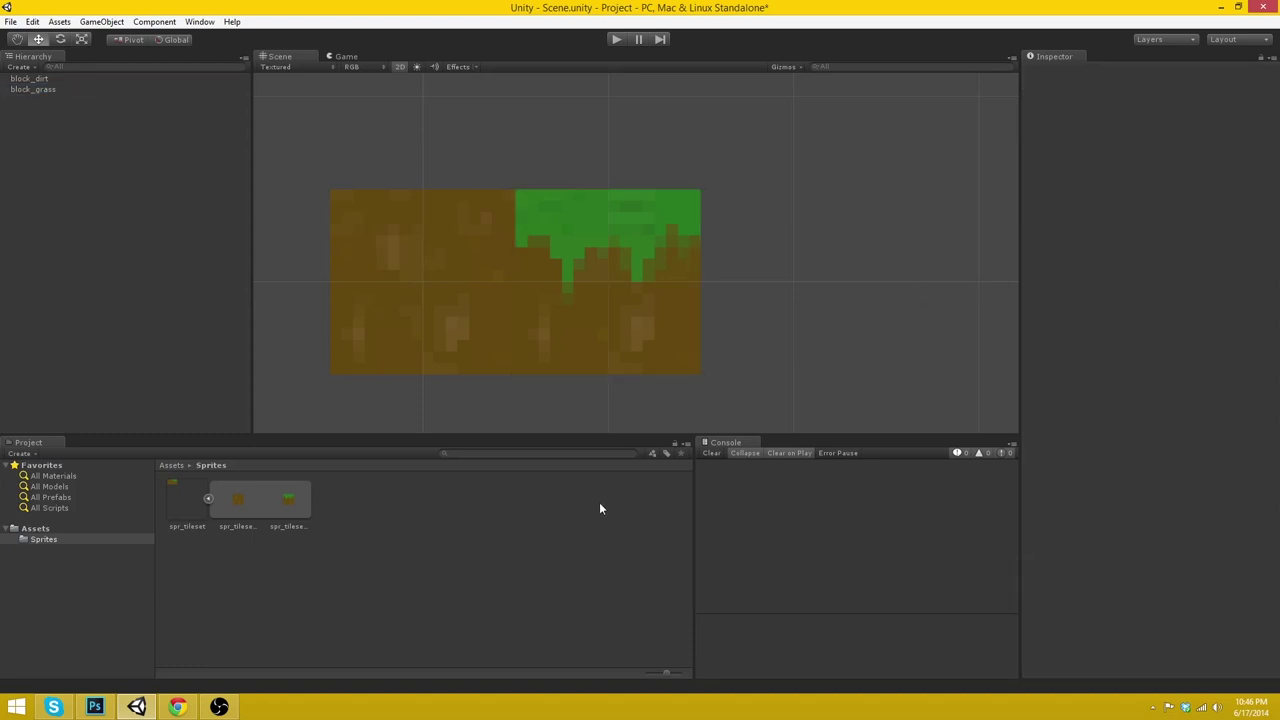
left_click(40, 78)
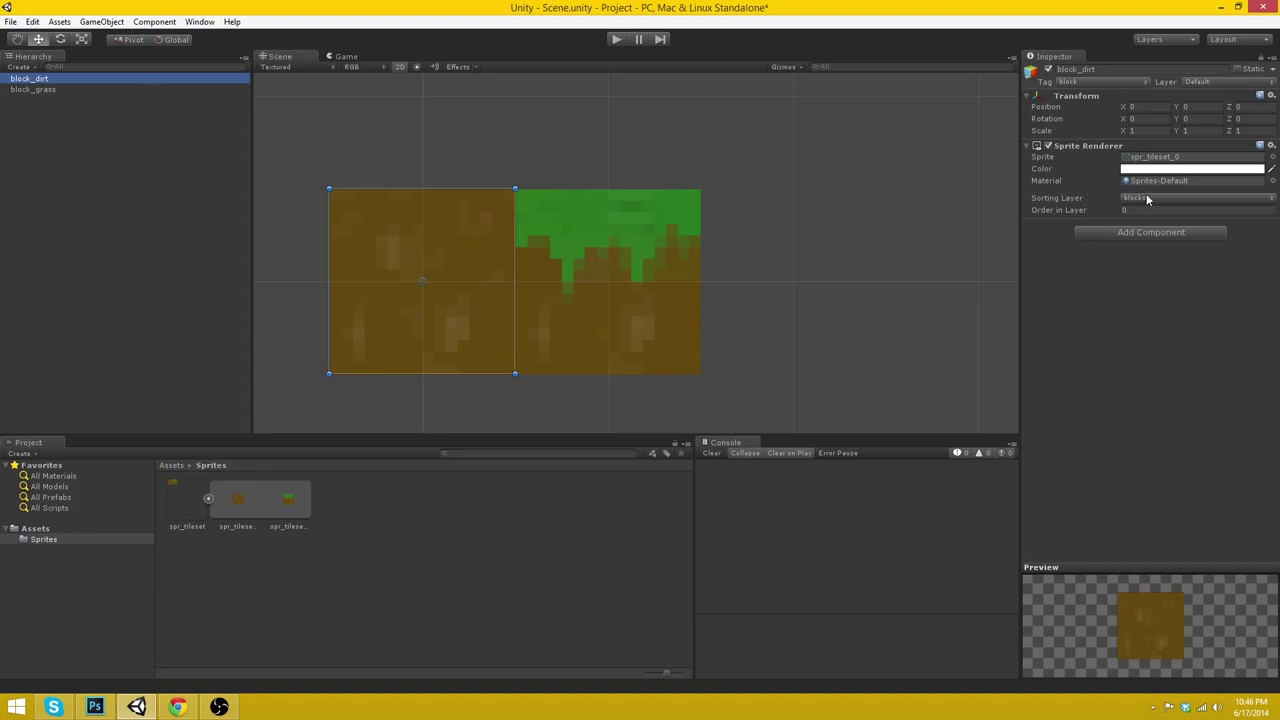
- Add a Physics 2D Box Collider 2D to block_dirt and to block_grass
left_click(1136, 233)
left_click(1108, 330)
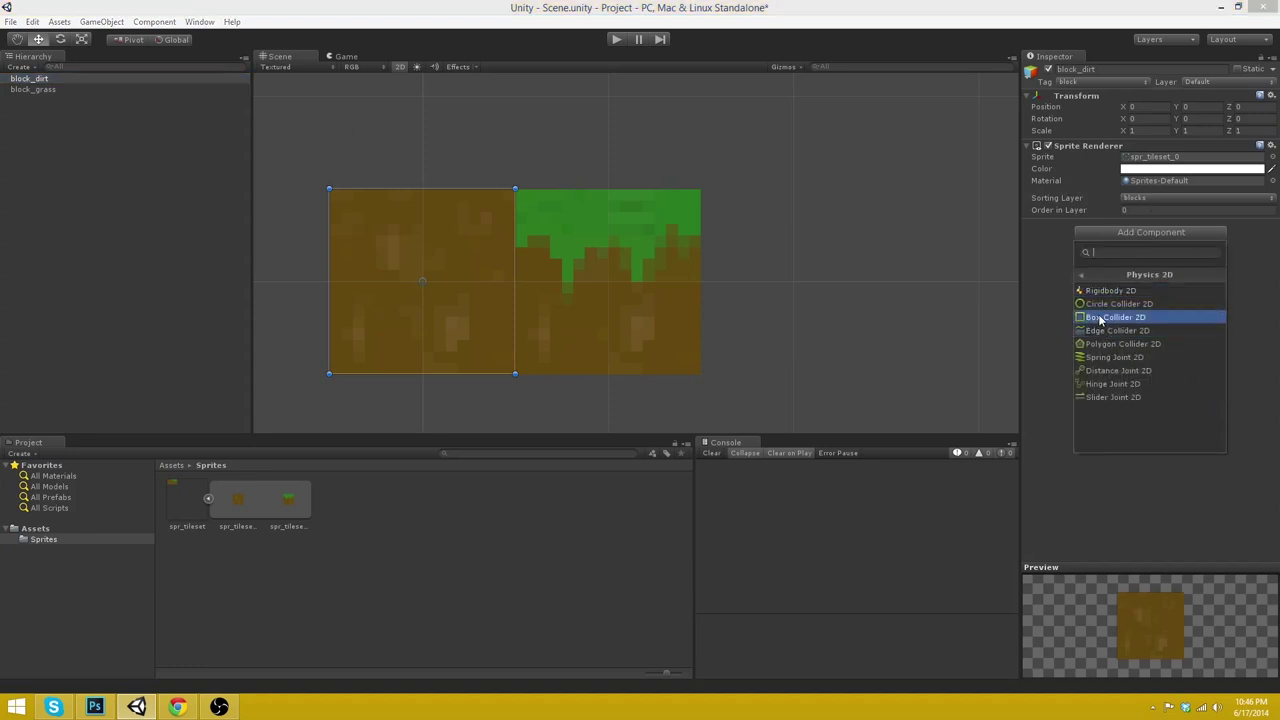
left_click(1098, 315)
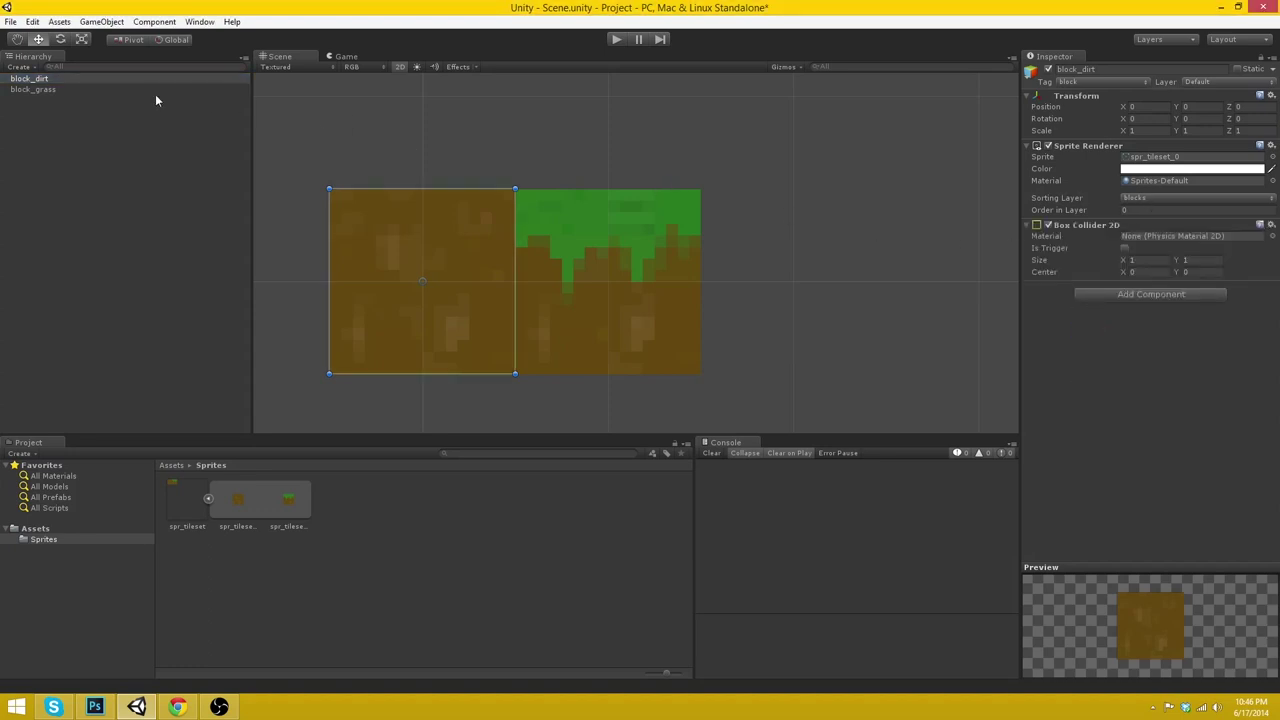
left_click(44, 90)
left_click(1120, 235)
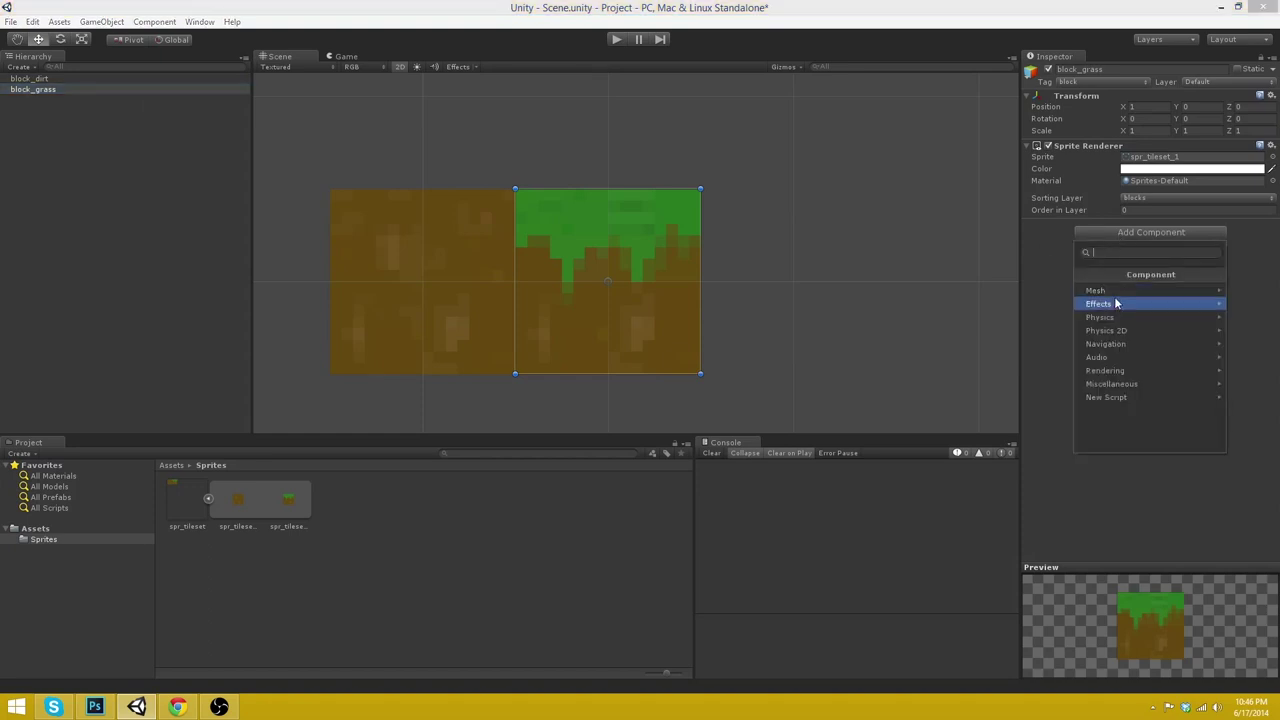
left_click(1110, 331)
left_click(1111, 321)
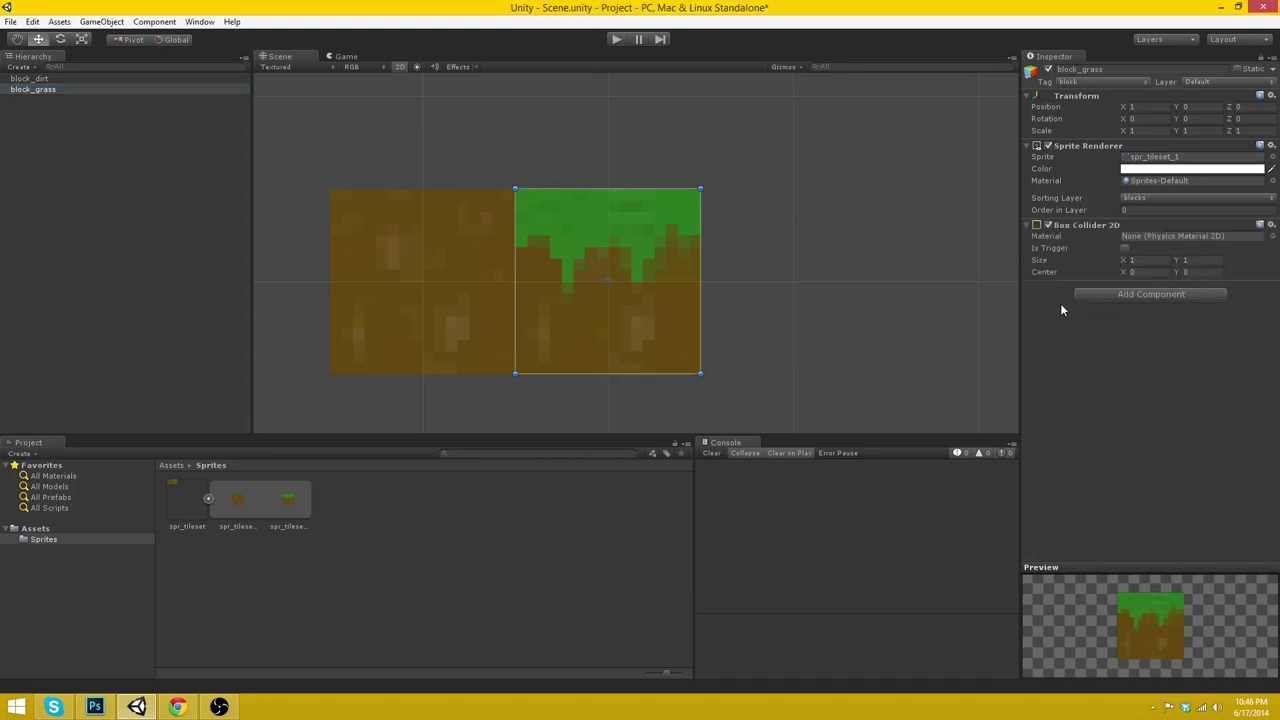
left_click(142, 216)
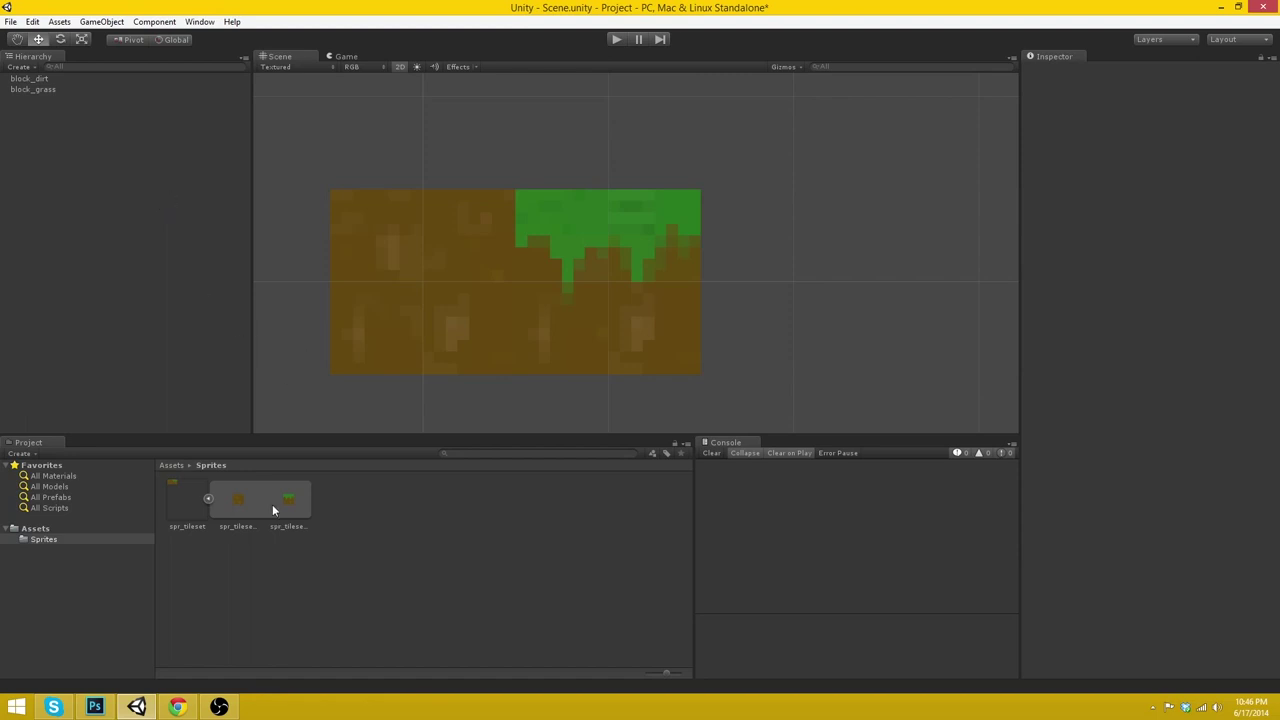
- Create a new folder named Scripts in the Assets folder
left_click(208, 498)
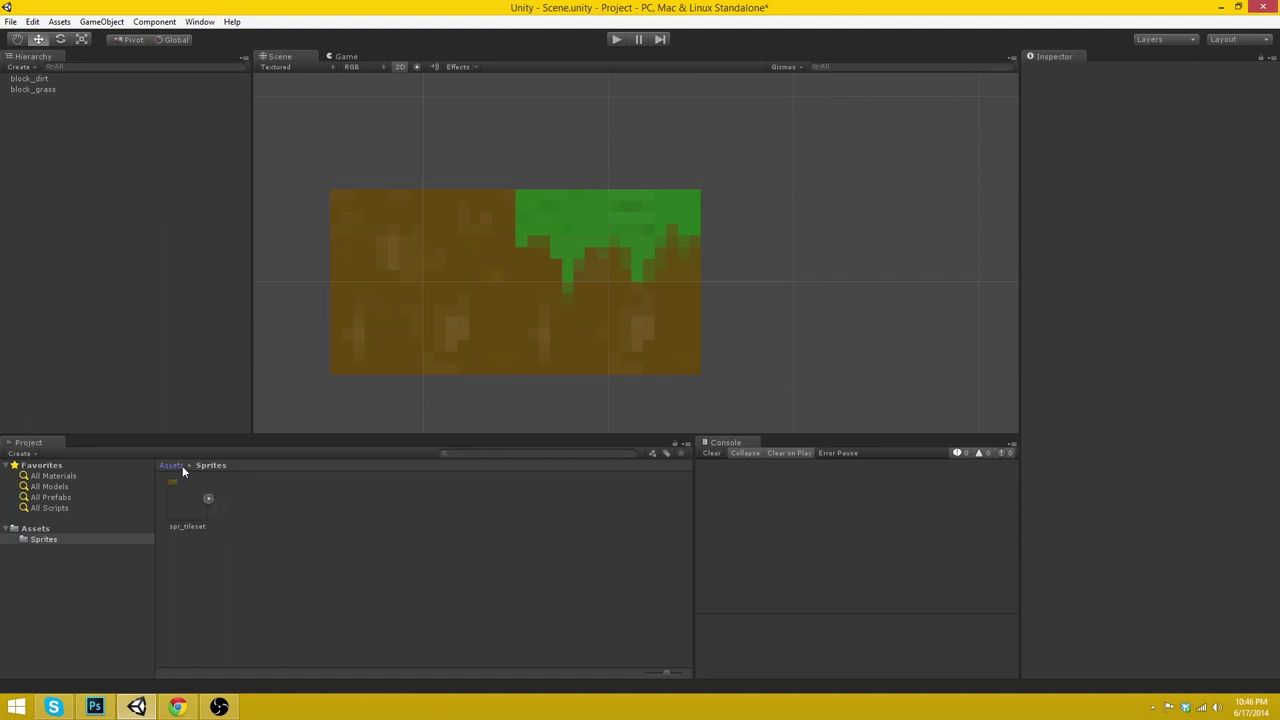
left_click(176, 465)
right_click(275, 515)
mouse_move(323, 304)
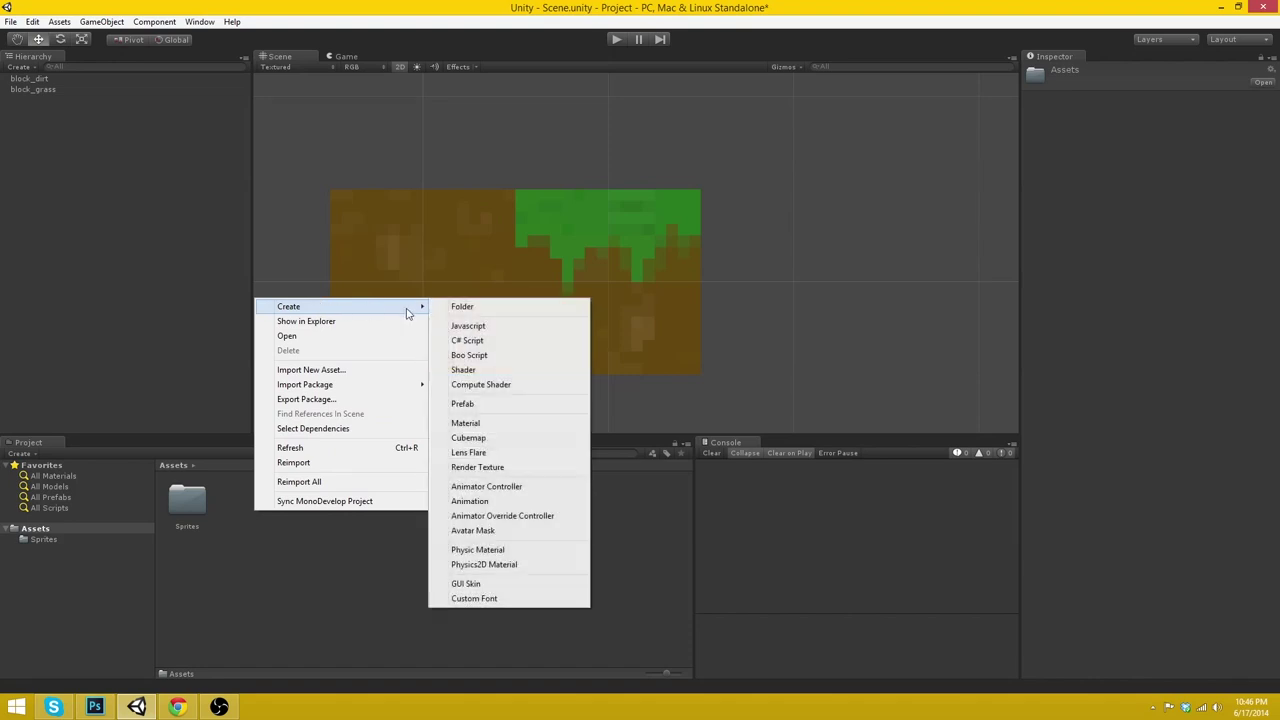
left_click(461, 308)
type("Scripts")
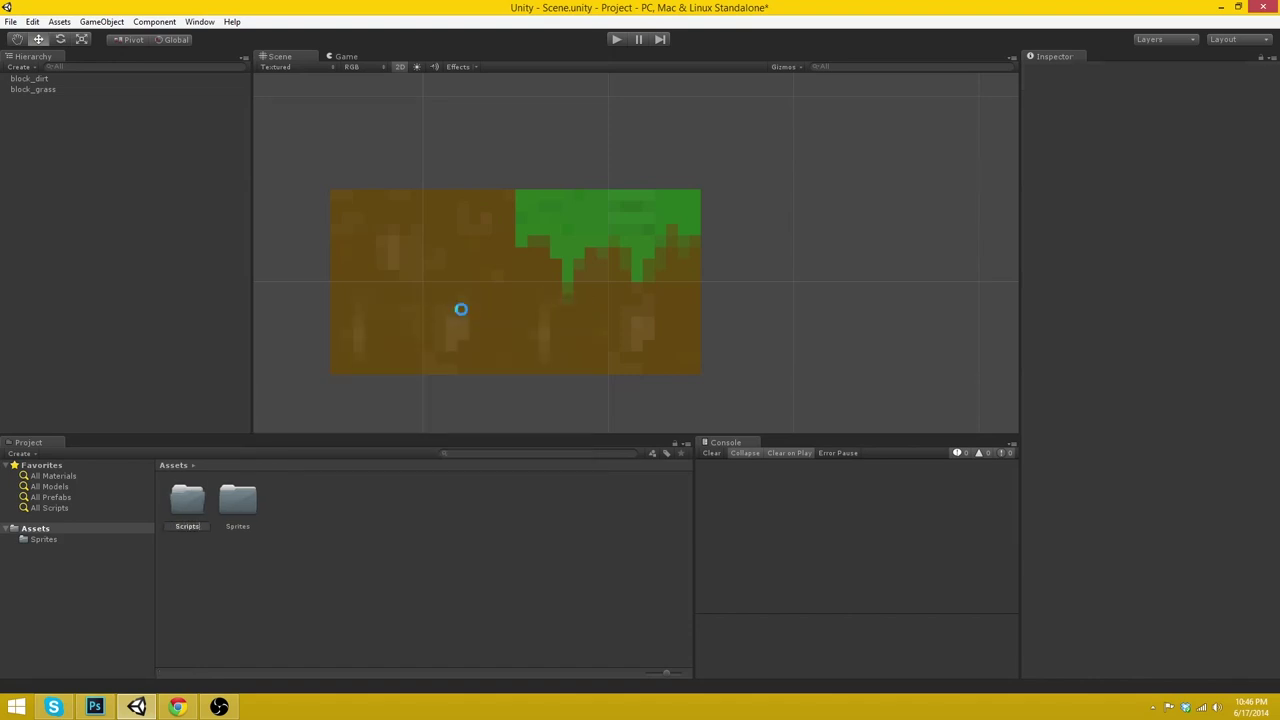
key("Return")
- Open the empty Scripts folder
left_click(367, 529)
double_click(180, 510)
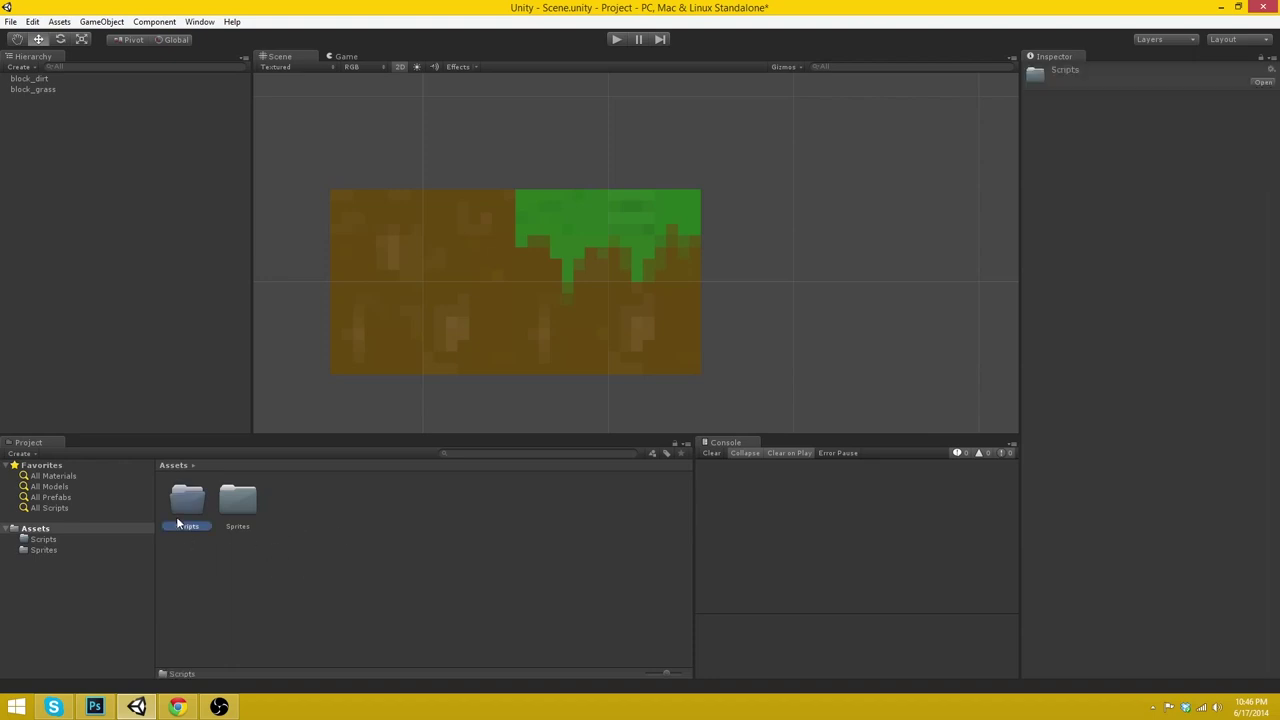
right_click(214, 528)
mouse_move(260, 328)
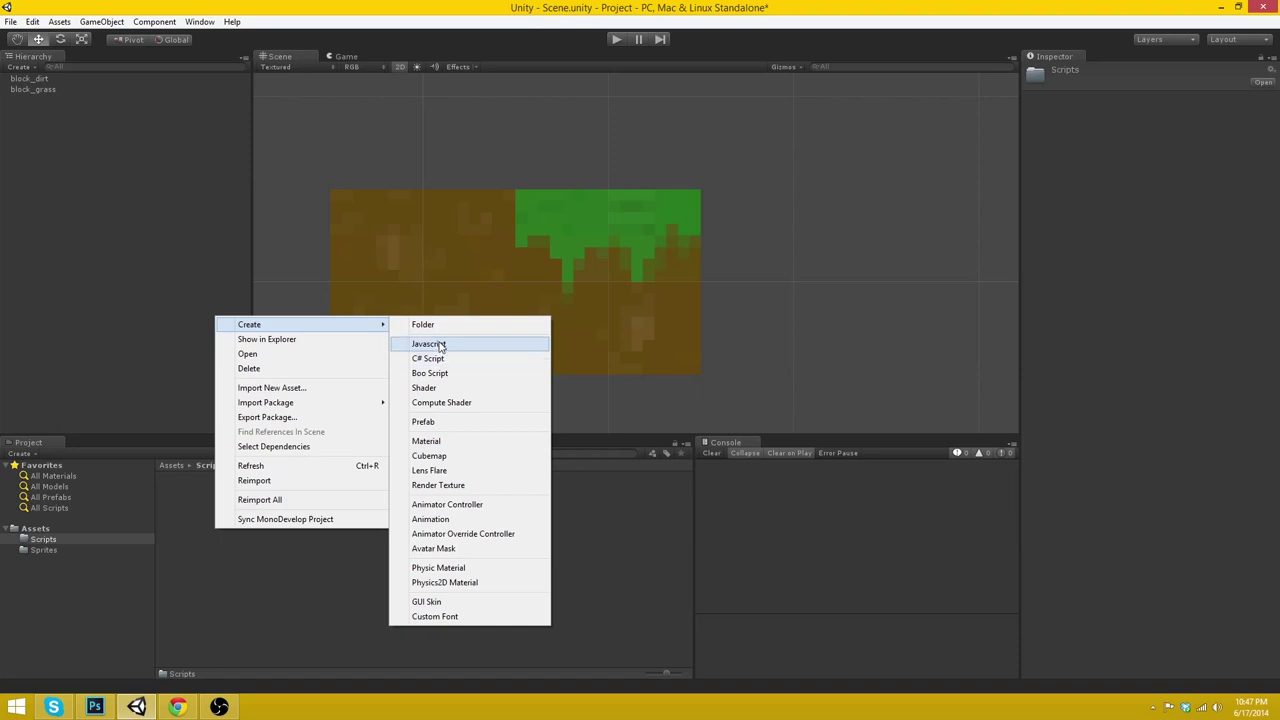
- Create a JavaScript asset named Block inside the Scripts folder
left_click(430, 344)
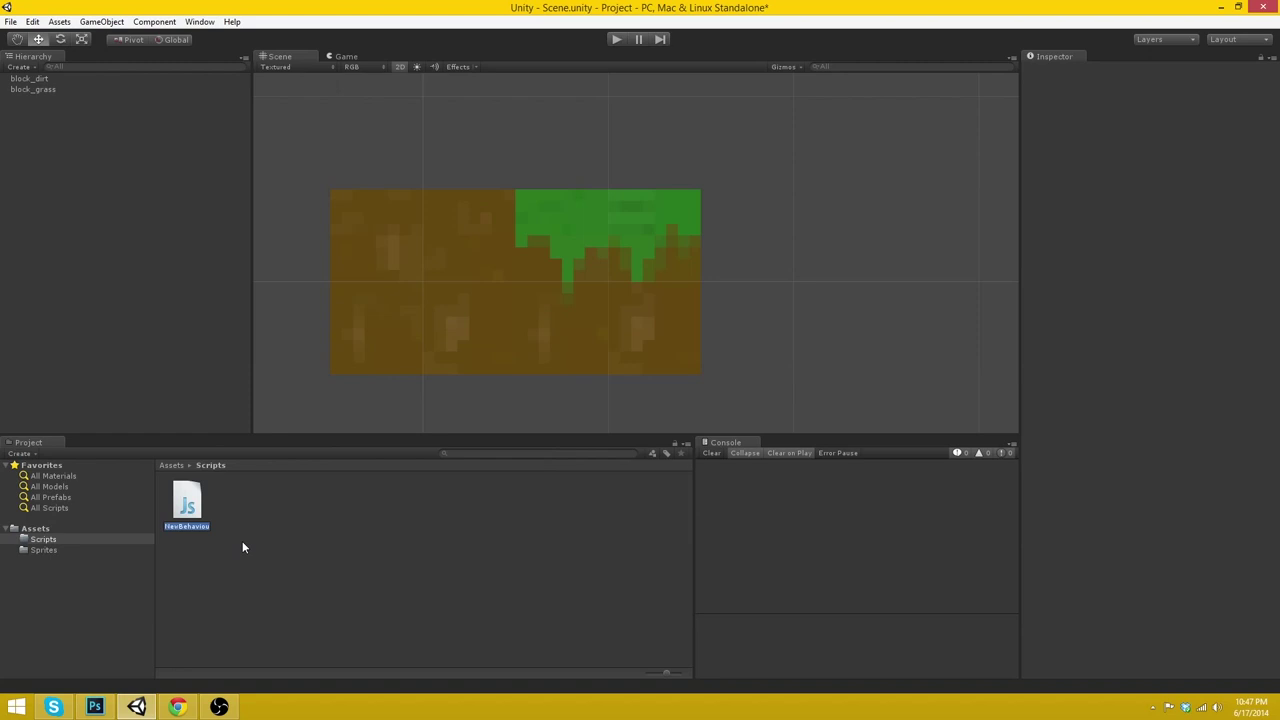
type("Block")
key("Return")
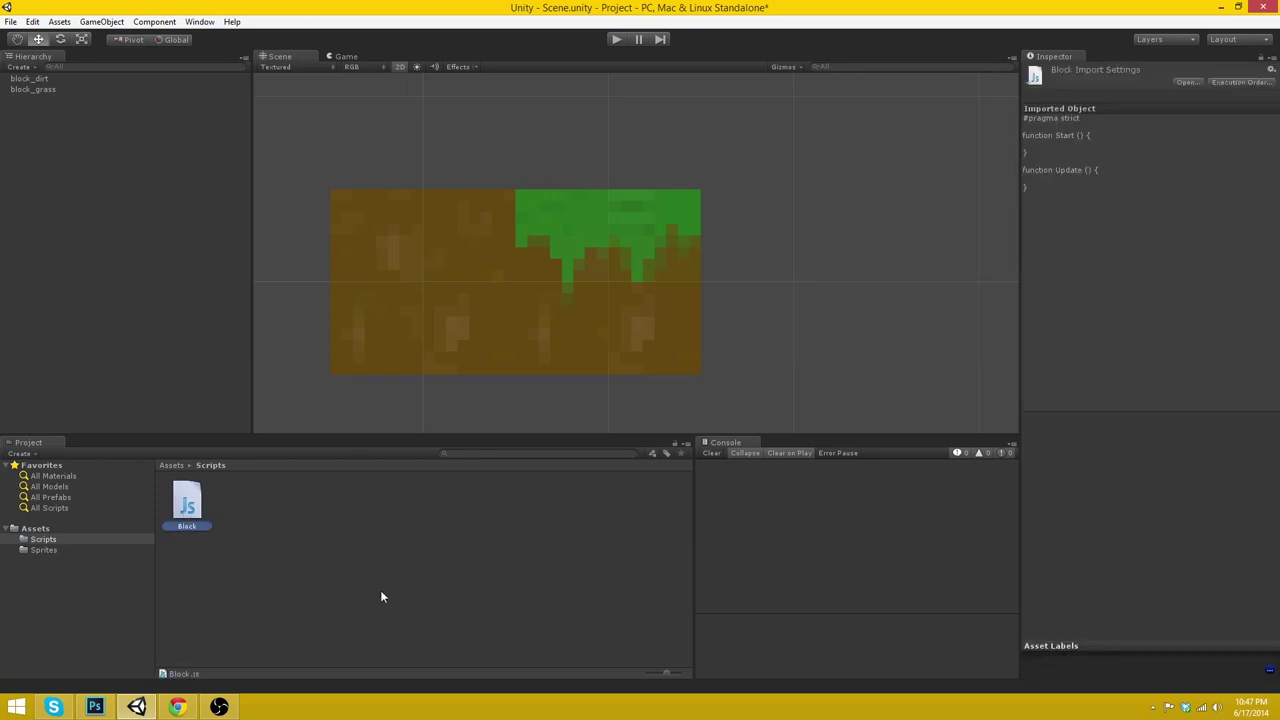
left_click(381, 592)
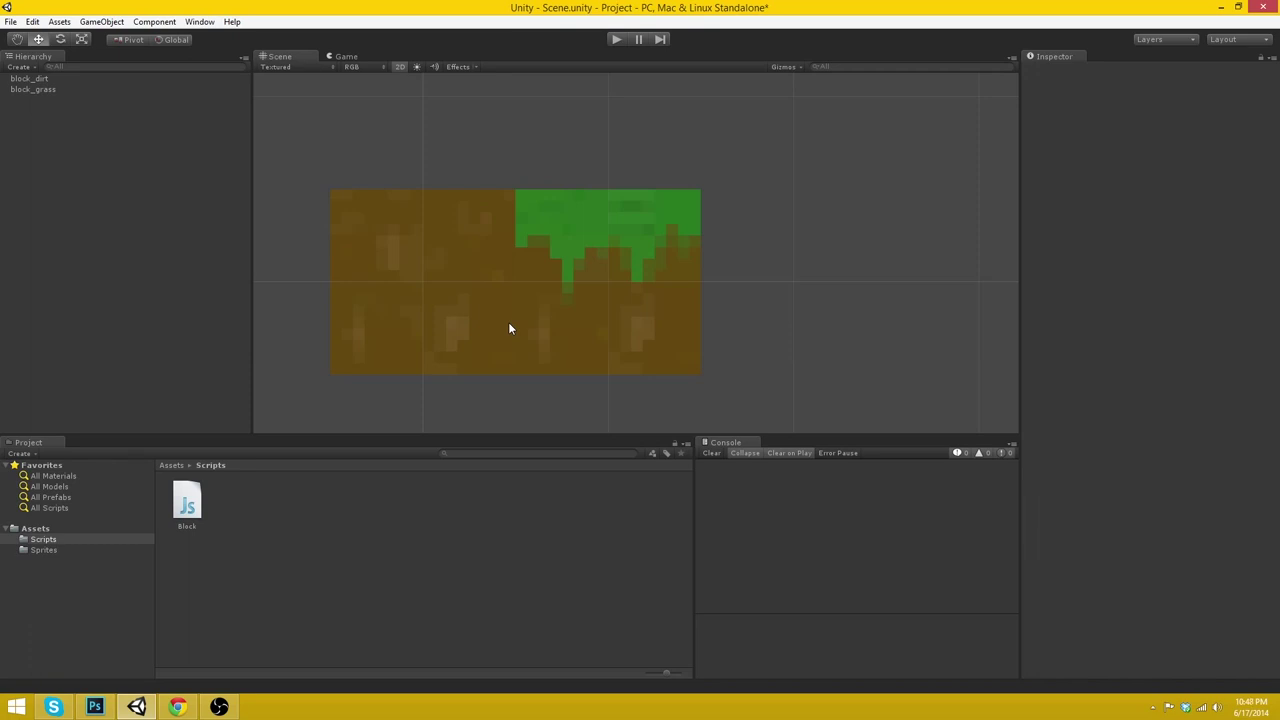
- Open the Block script in MonoDevelop for editing
double_click(187, 502)
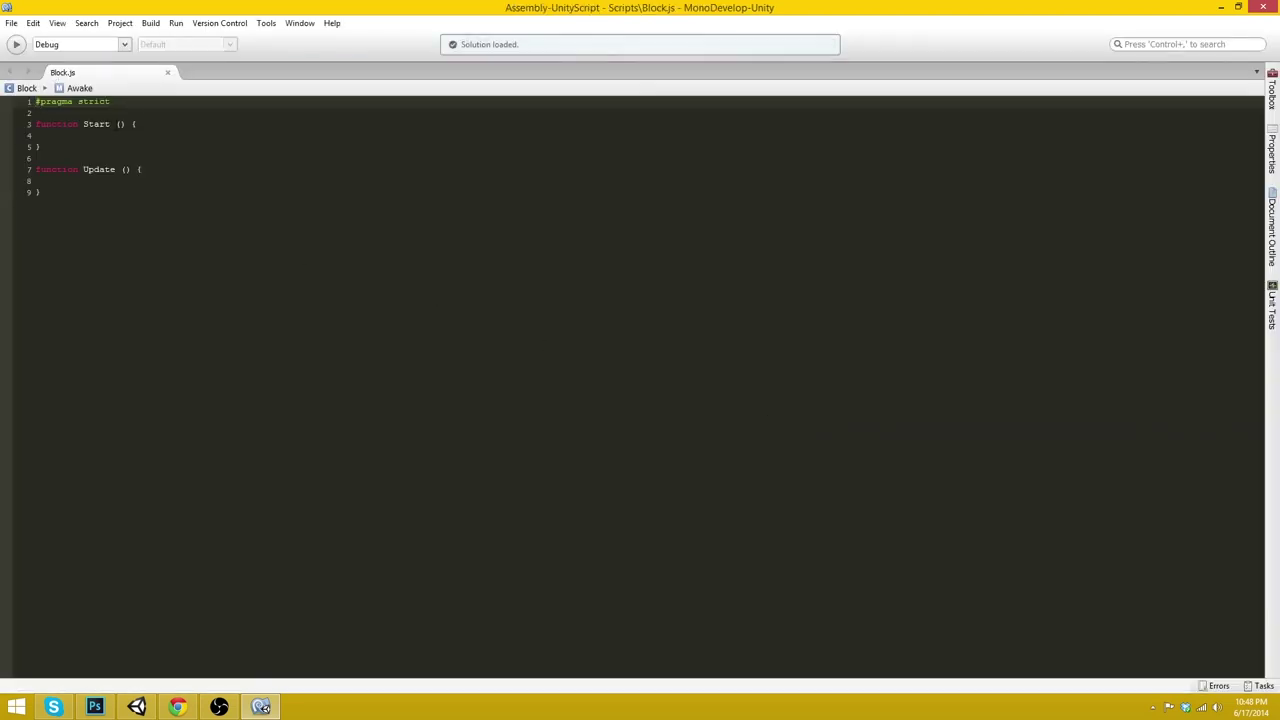
key("ctrl+a")
left_click(139, 169)
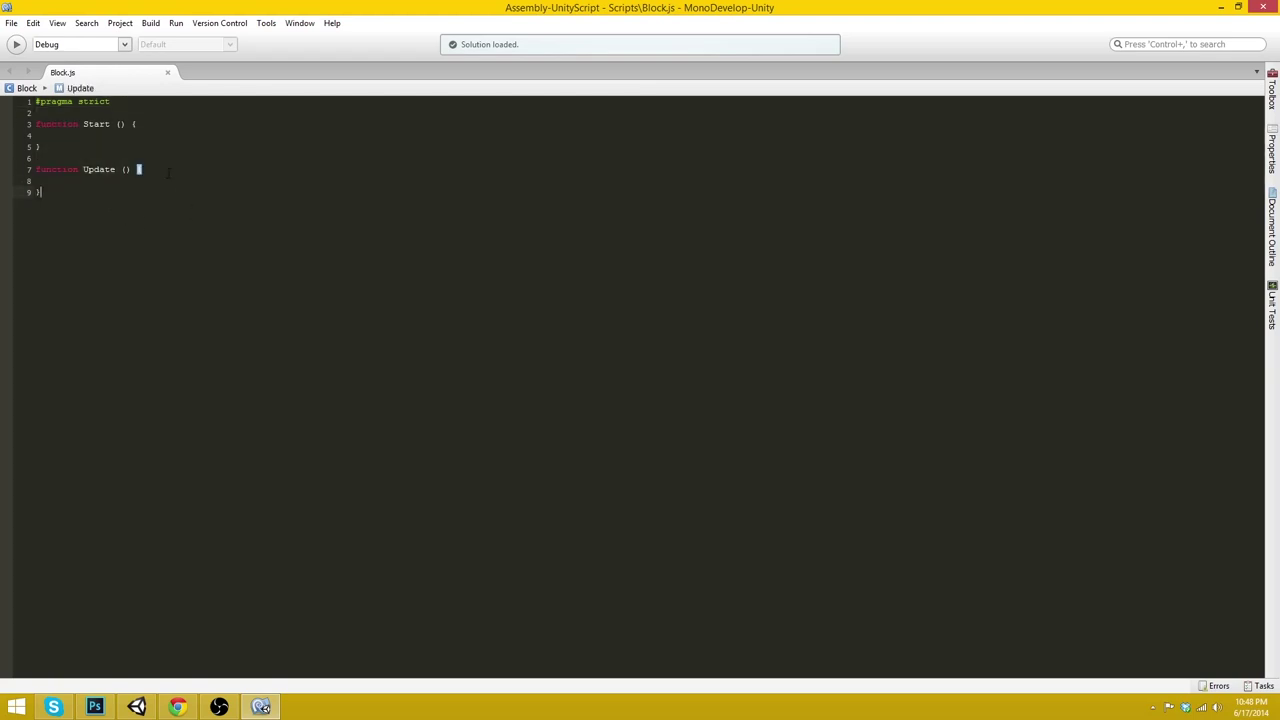
- Switch the editor's syntax highlighting to the Monokai colour scheme
left_click(298, 22)
mouse_move(268, 26)
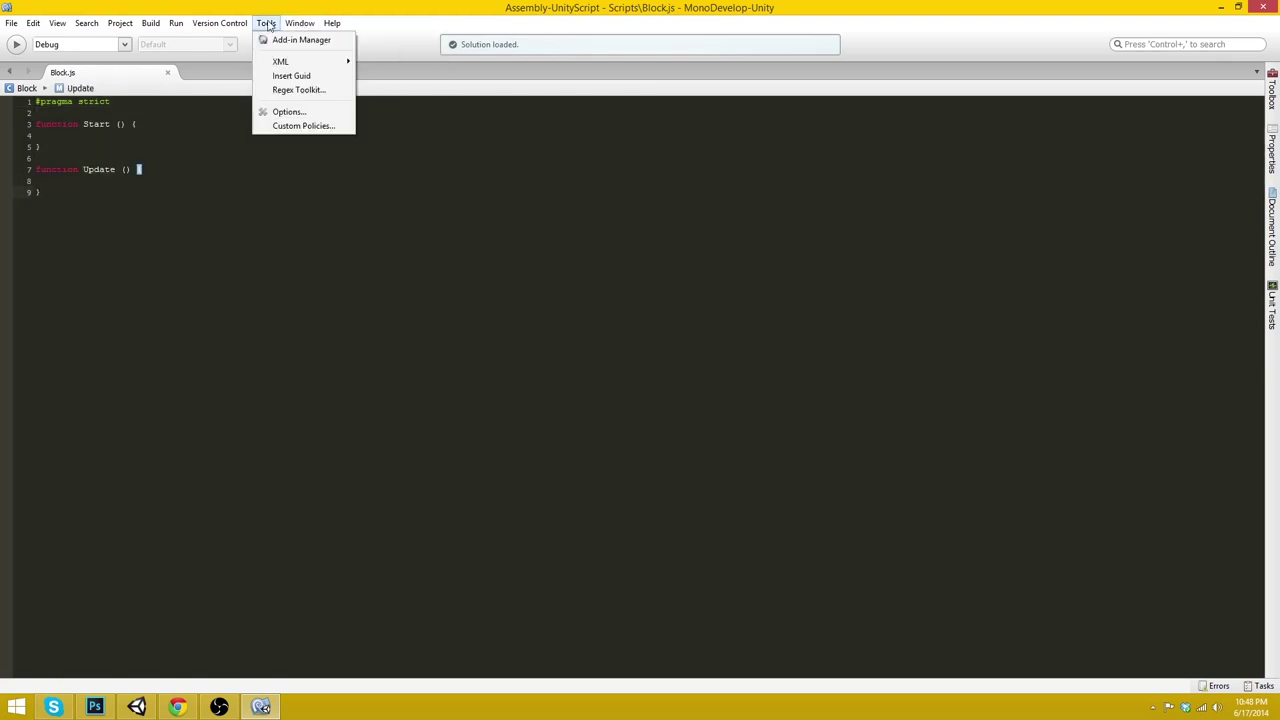
left_click(288, 111)
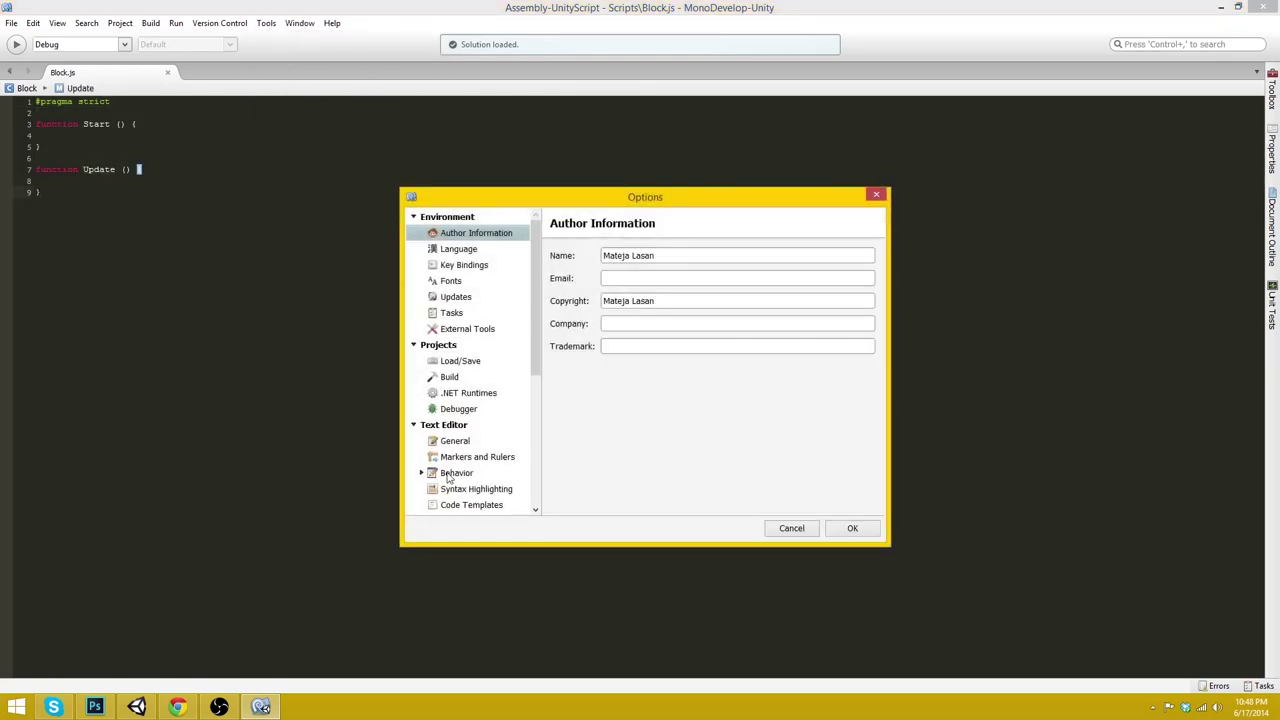
left_click(453, 490)
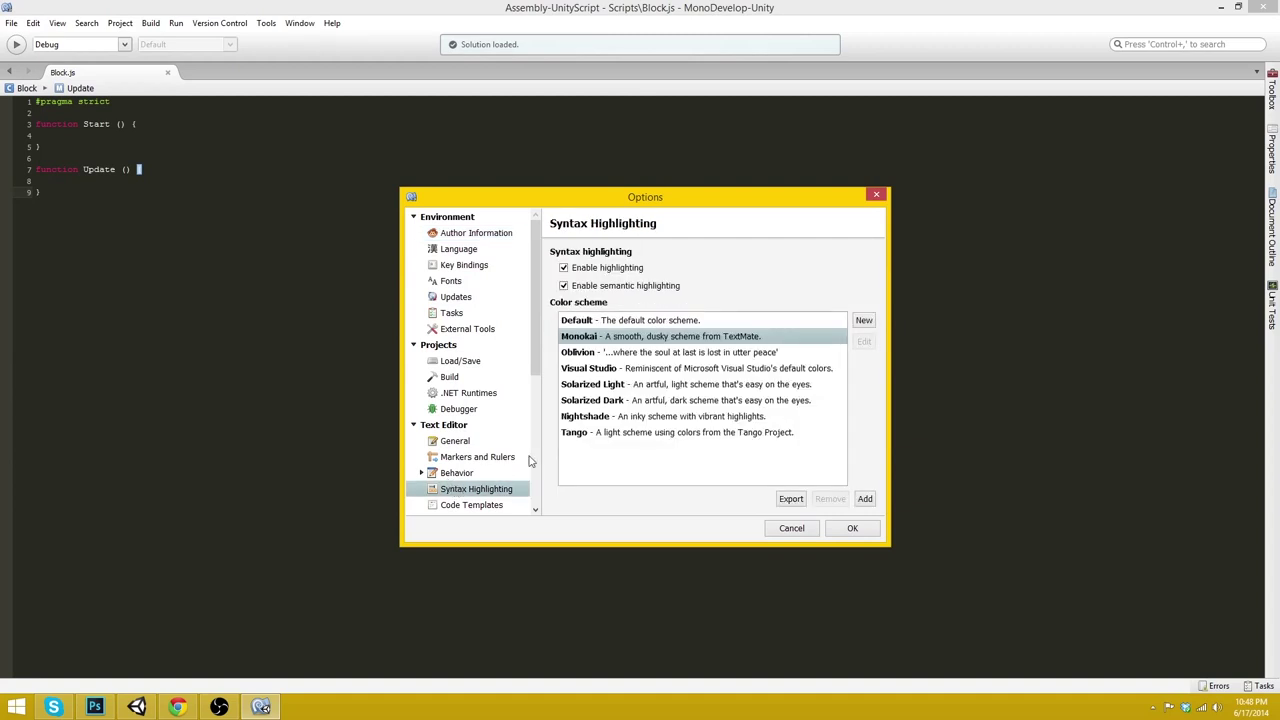
left_click(603, 337)
left_click(830, 529)
- Move the Start and Update opening braces onto their own lines and add space above Start
key("Down")
key("Down")
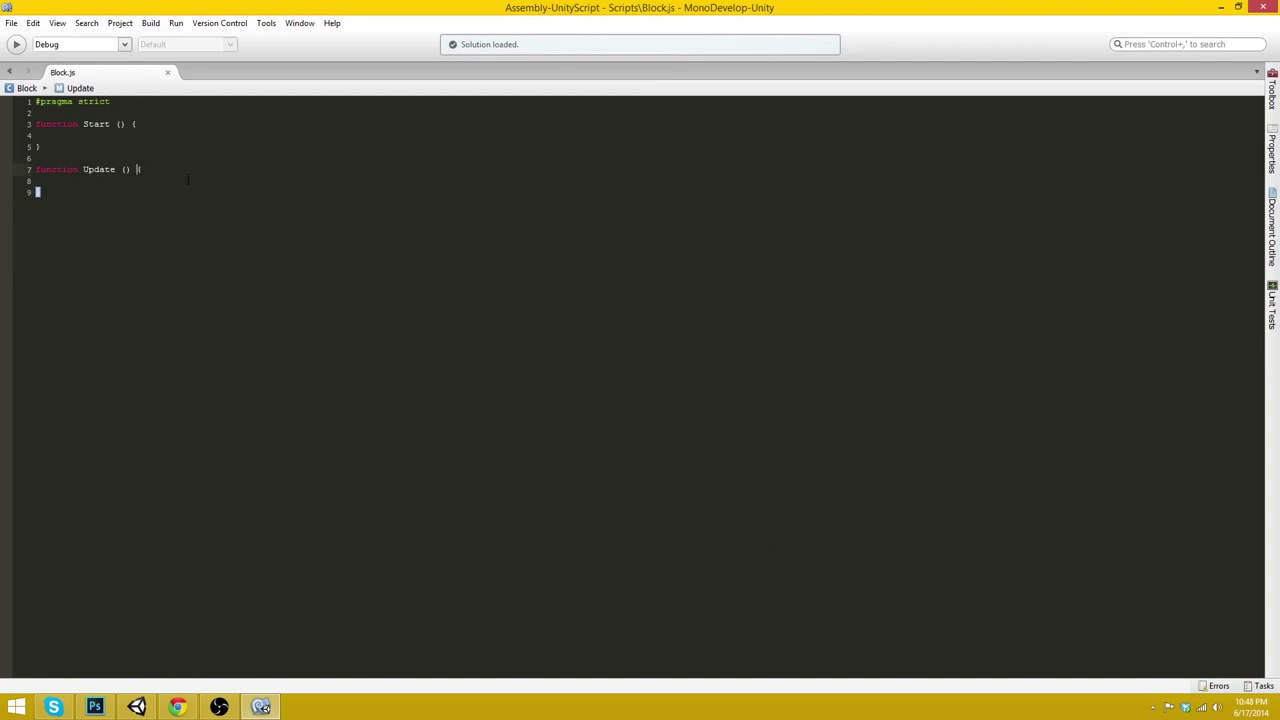
key("Up")
key("Up")
key("End")
key("BackSpace")
key("BackSpace")
key("BackSpace")
key("BackSpace")
key("BackSpace")
type("()")
key("Down")
type("{")
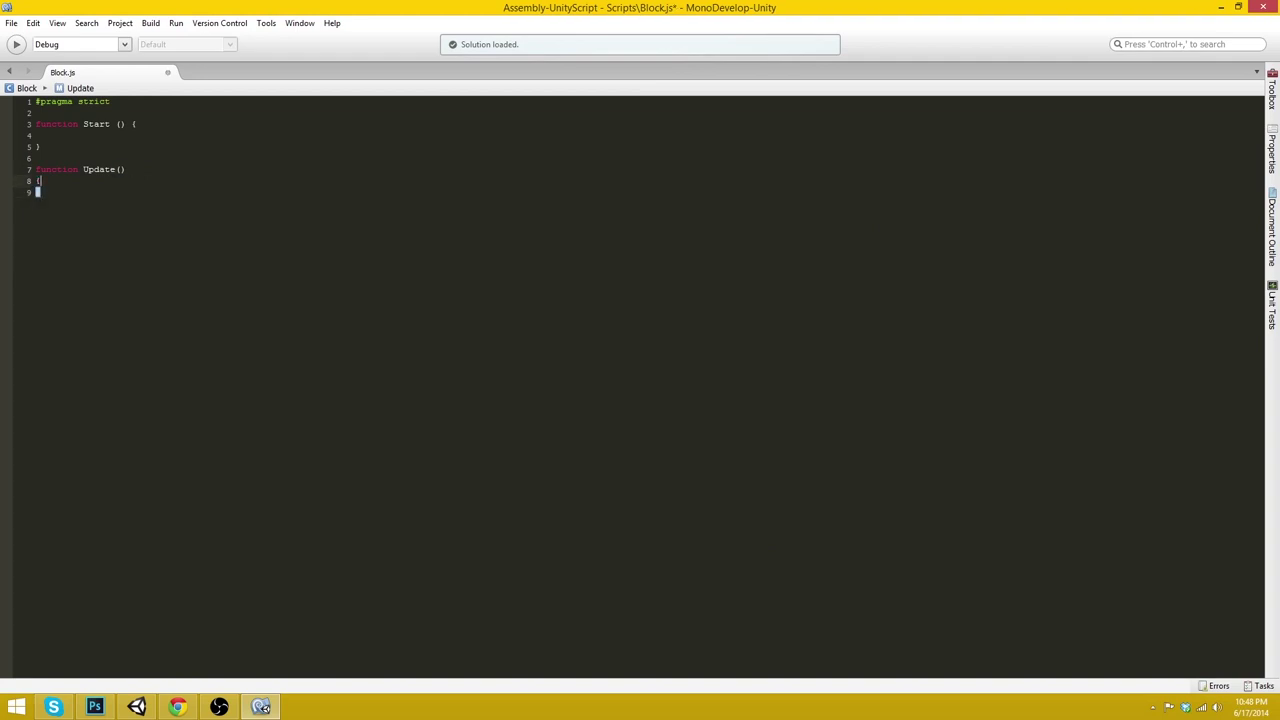
key("Up")
key("Up")
key("Up")
key("Up")
key("Up")
key("End")
key("BackSpace")
key("BackSpace")
key("BackSpace")
key("BackSpace")
key("BackSpace")
type("()")
key("Down")
type("{")
key("Up")
key("Up")
key("Up")
key("Return")
key("Return")
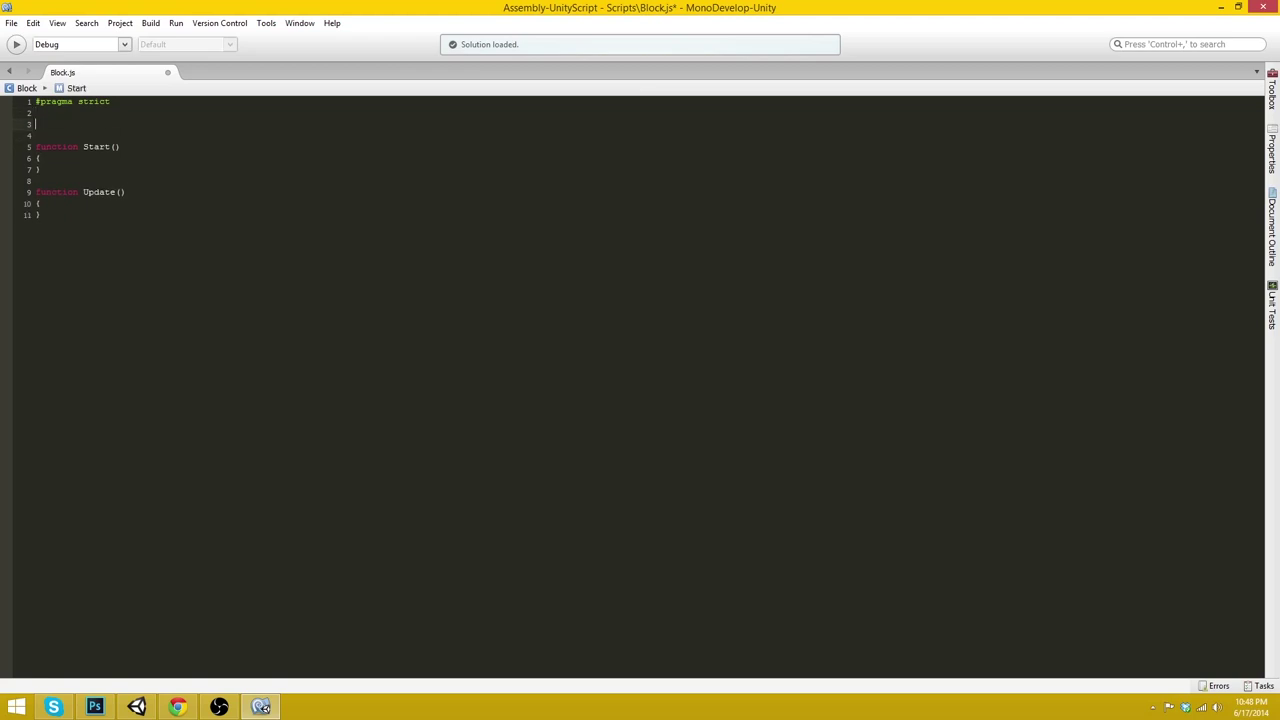
key("Up")
- Declare var blockTag : String = "Untagged"; above the Start function
type("var t")
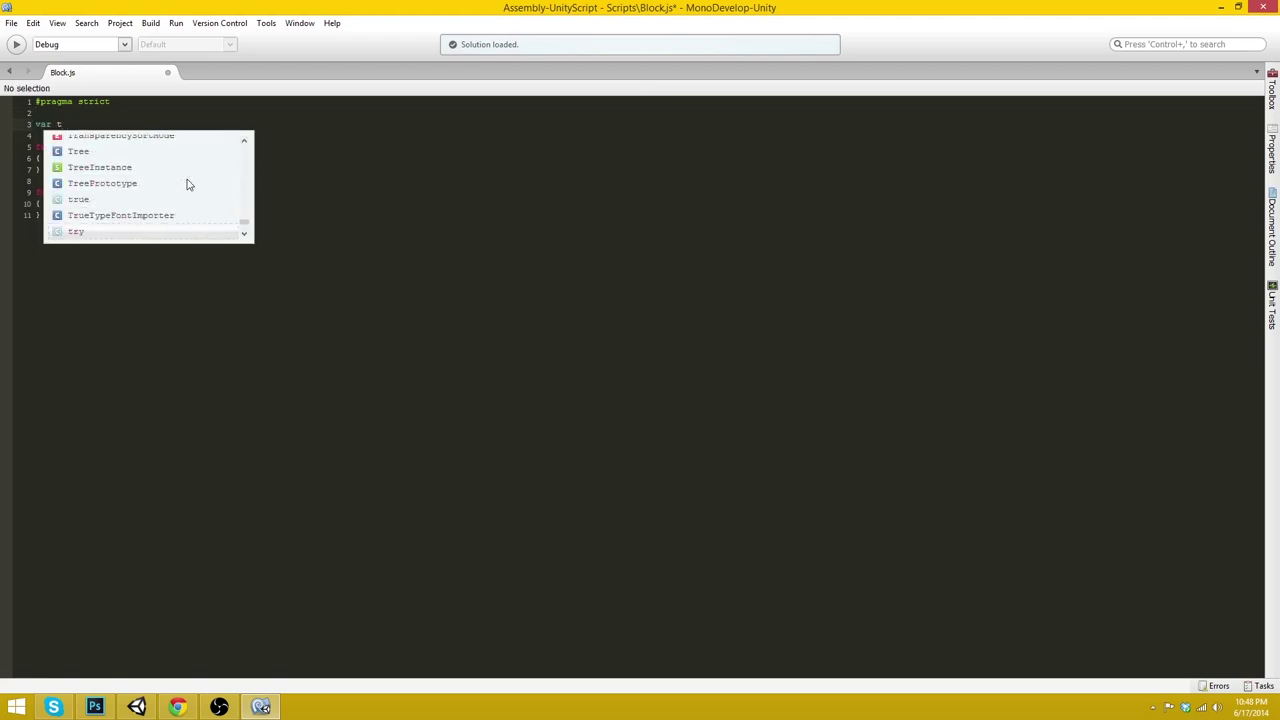
key("BackSpace")
type("block")
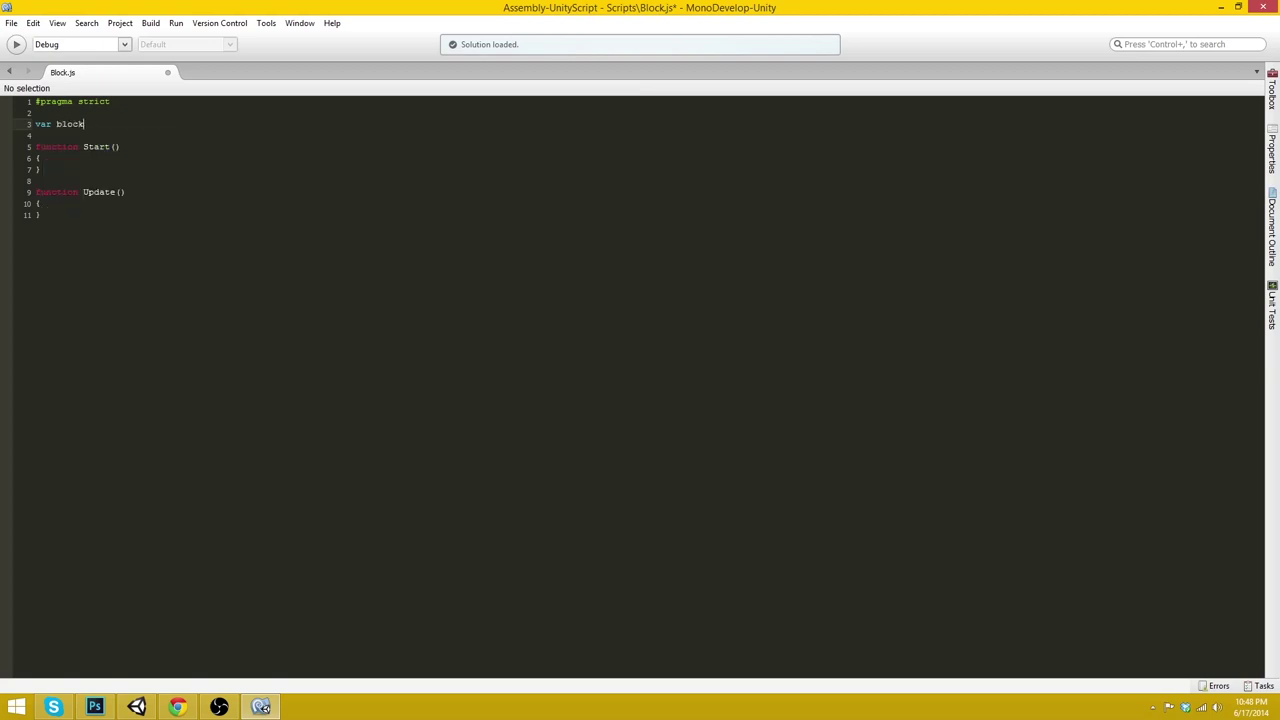
type("Tag : ")
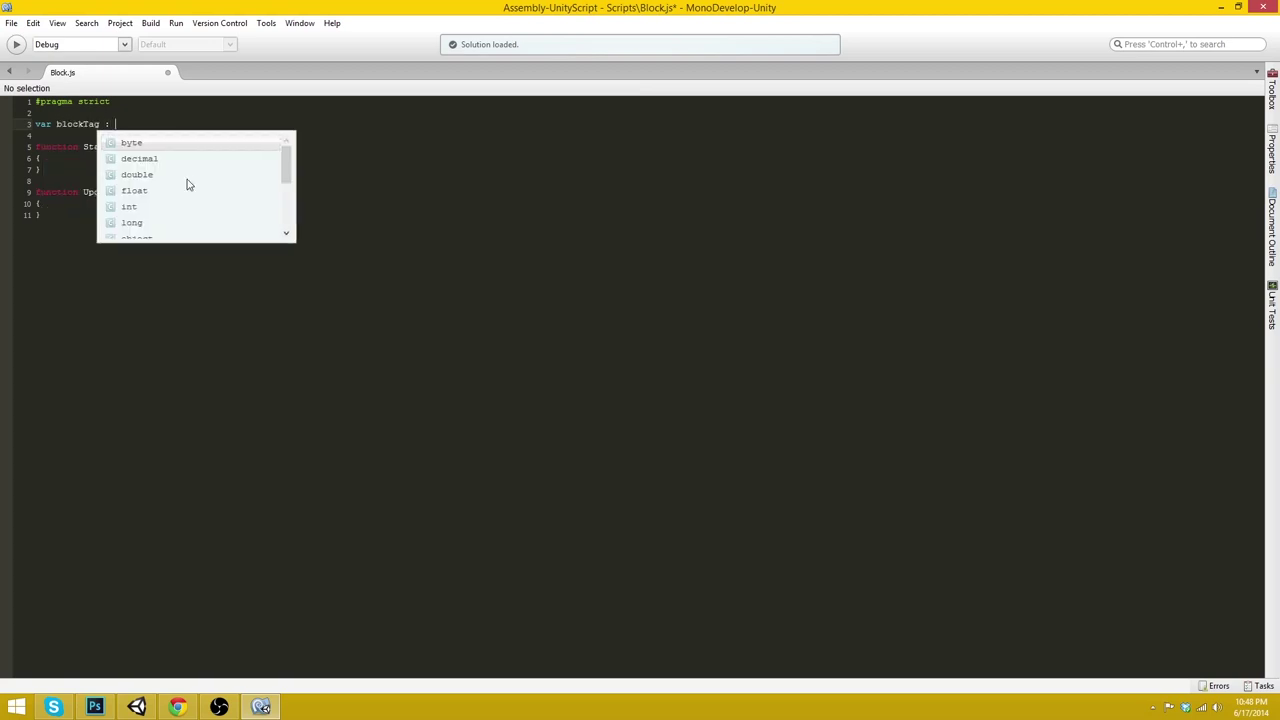
type("String")
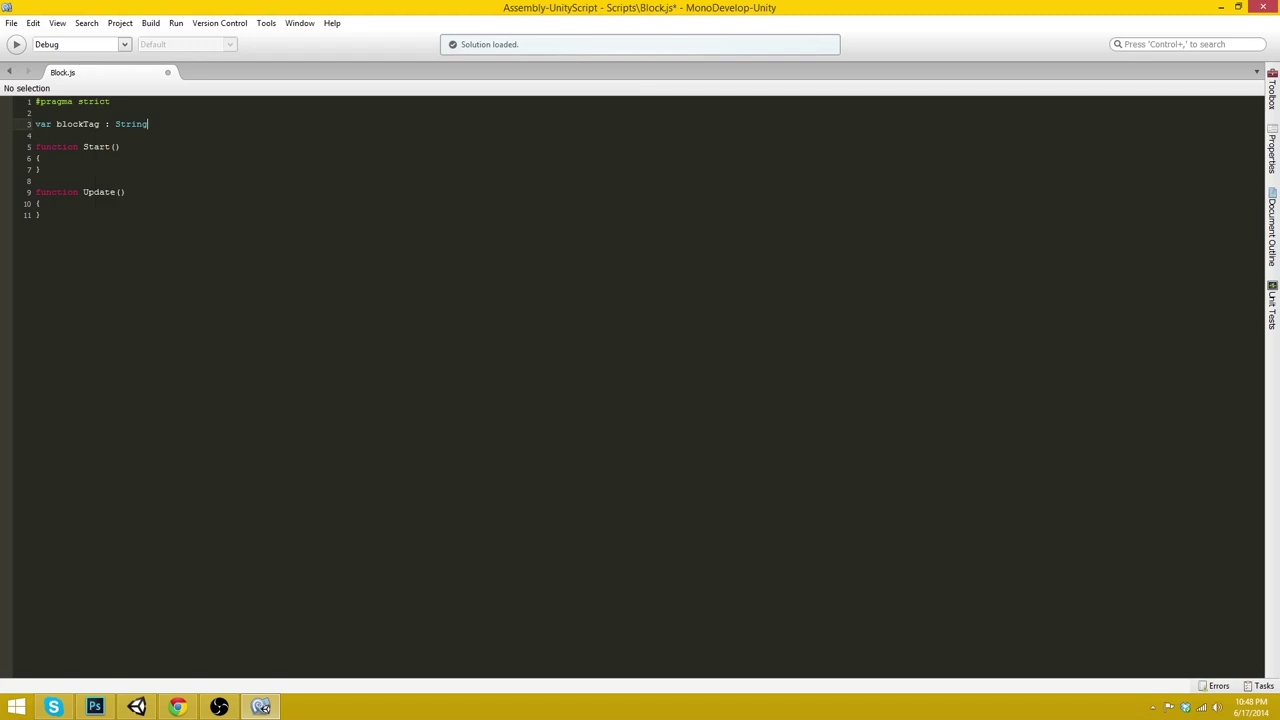
type(" = \"Untagged\";")
key("Return")
- Add var hitPoints : int = 1; below blockTag and save Block.js
type("vra")
key("BackSpace")
key("BackSpace")
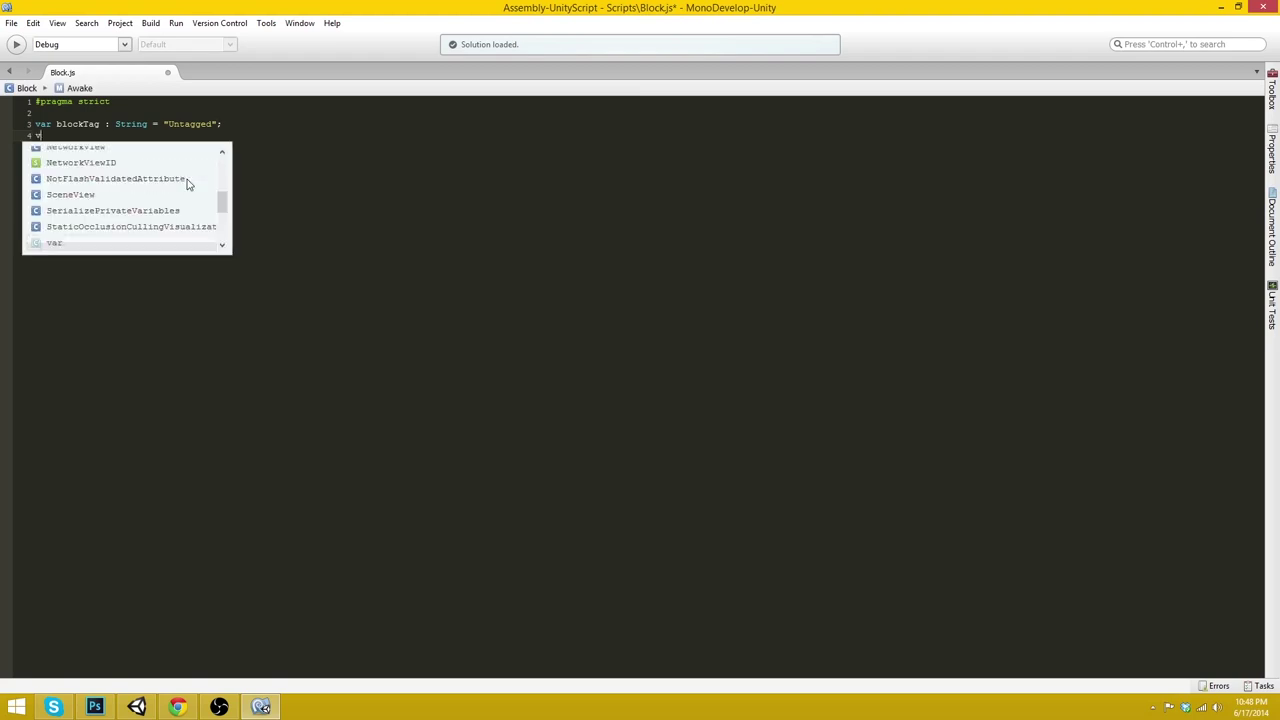
type("ar hitPoints")
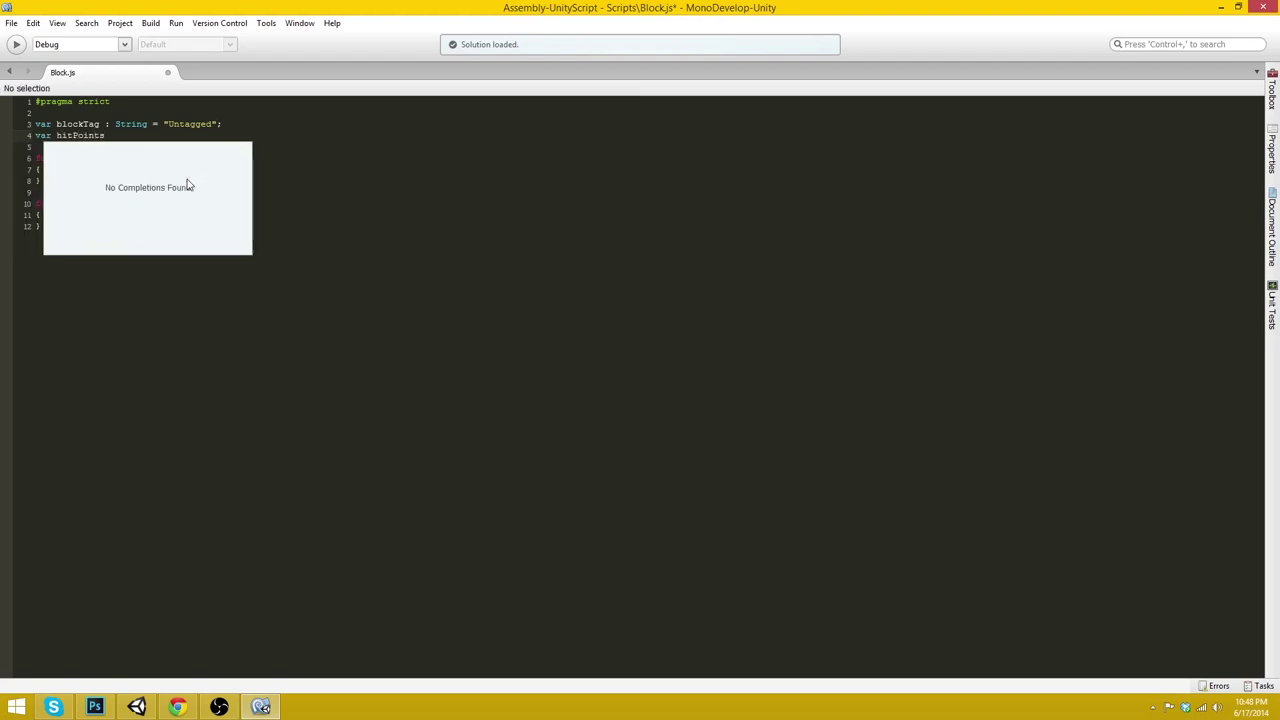
type(" : ")
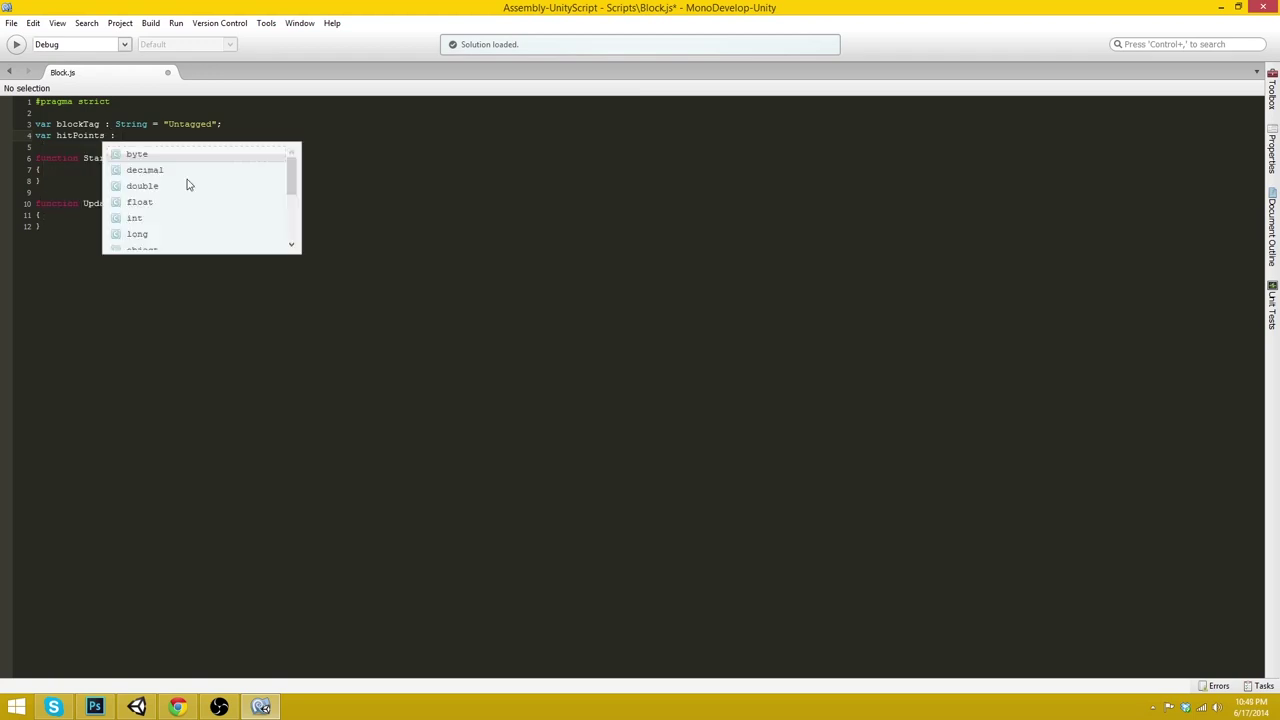
type("int = ")
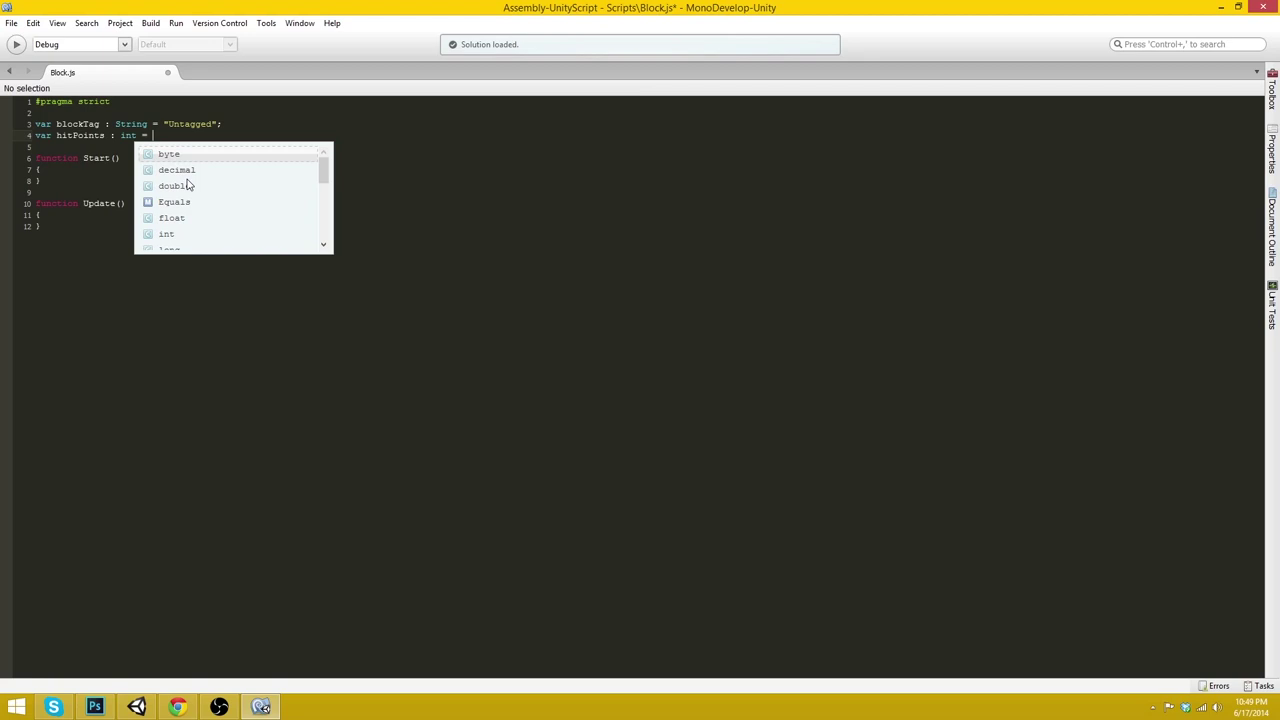
type("1;")
key("ctrl+s")
key("Down")
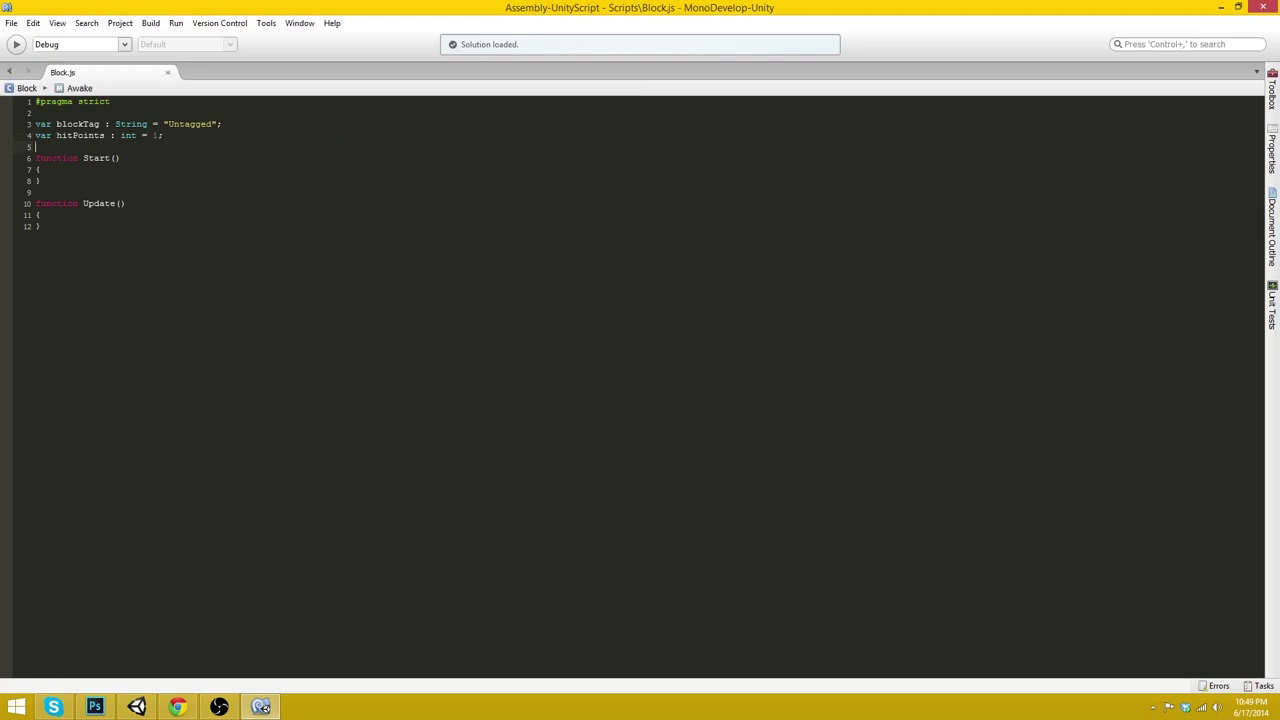
key("Down")
key("Up")
- Switch from MonoDevelop back to the Unity editor
left_click(136, 707)
left_click_drag(136, 707, 78, 696)
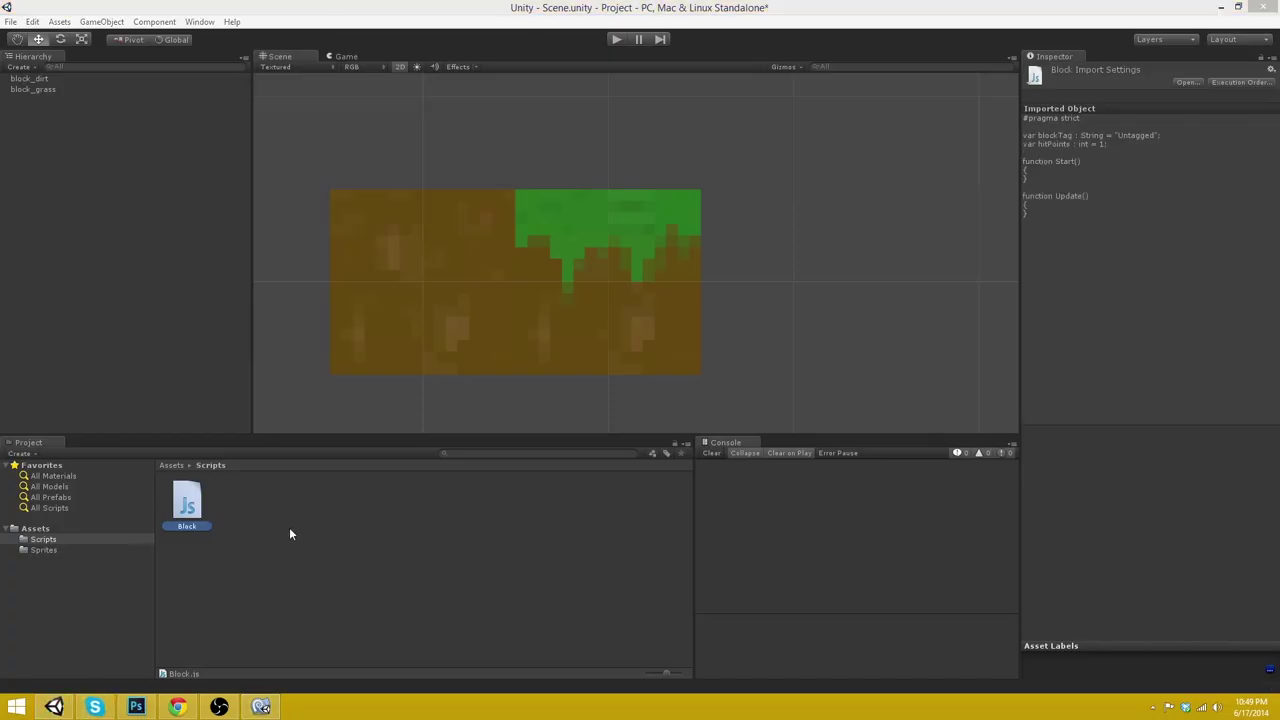
left_click(261, 707)
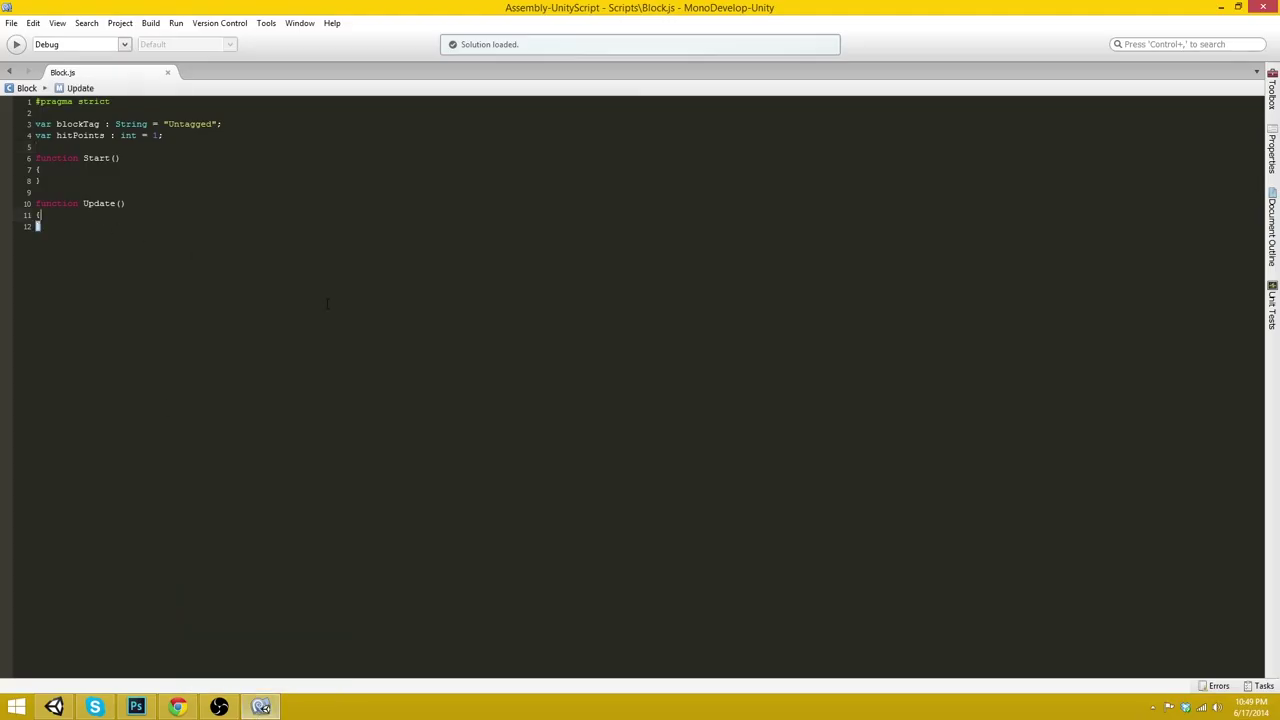
left_click(30, 634)
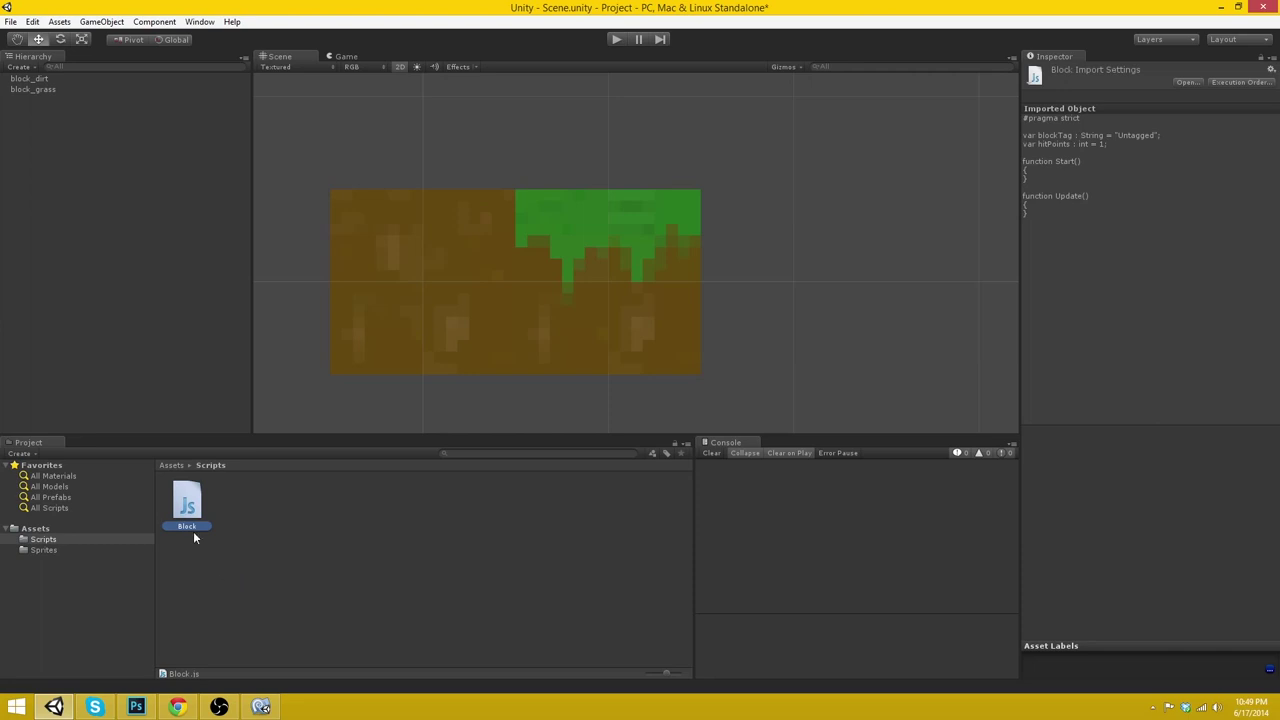
- Attach the Block script to block_dirt and block_grass in the Hierarchy
left_click_drag(187, 509, 46, 76)
left_click_drag(187, 508, 37, 88)
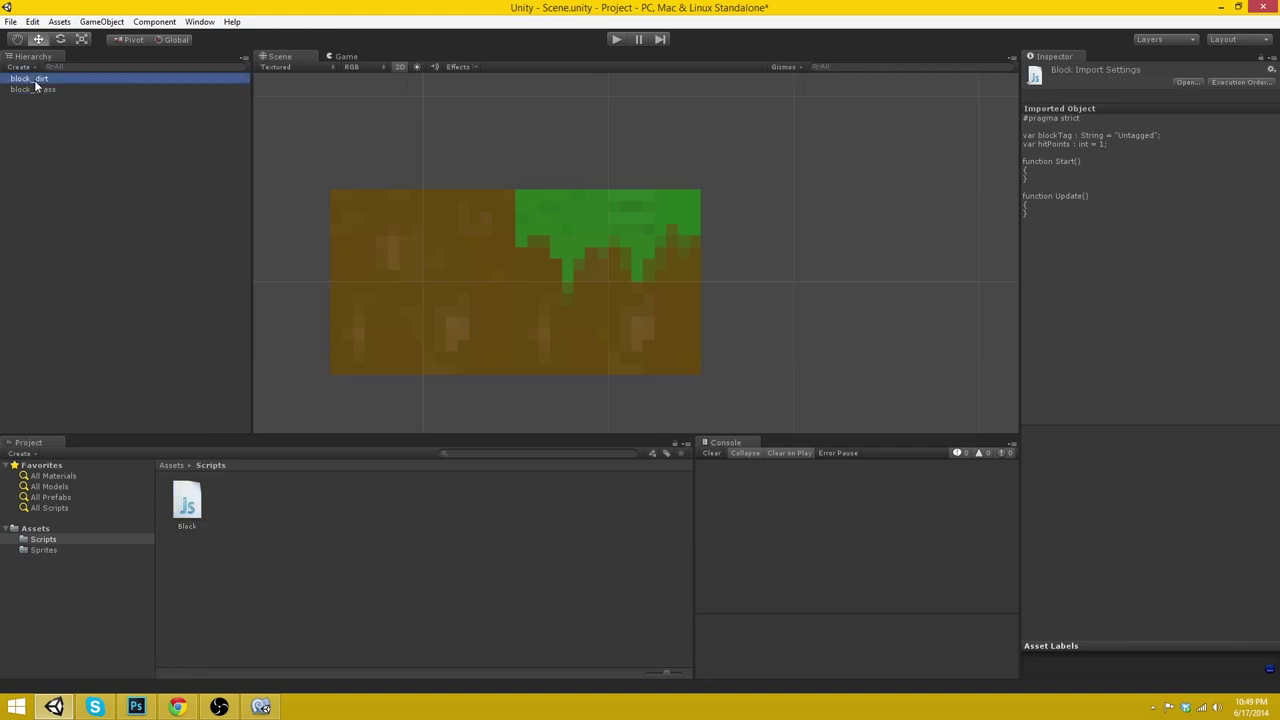
left_click(37, 89)
left_click(37, 79)
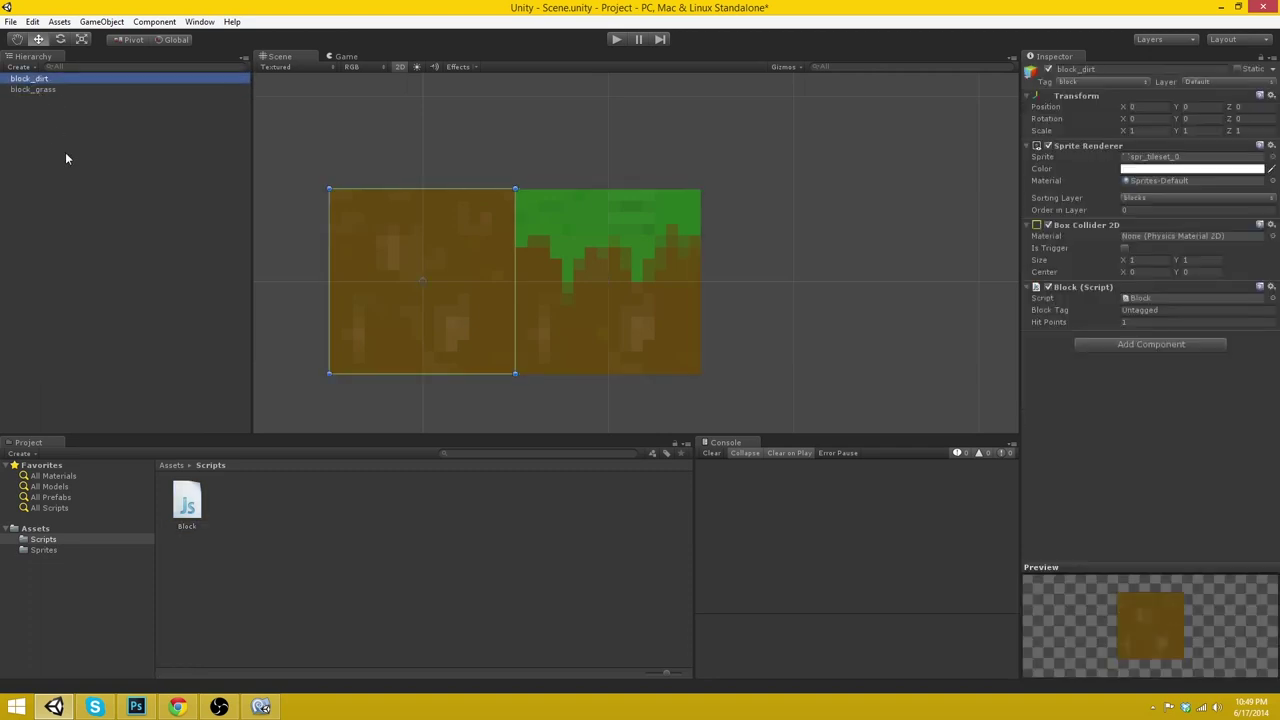
left_click(92, 204)
- Create a Prefabs folder in Assets with a Blocks subfolder inside it
left_click(35, 528)
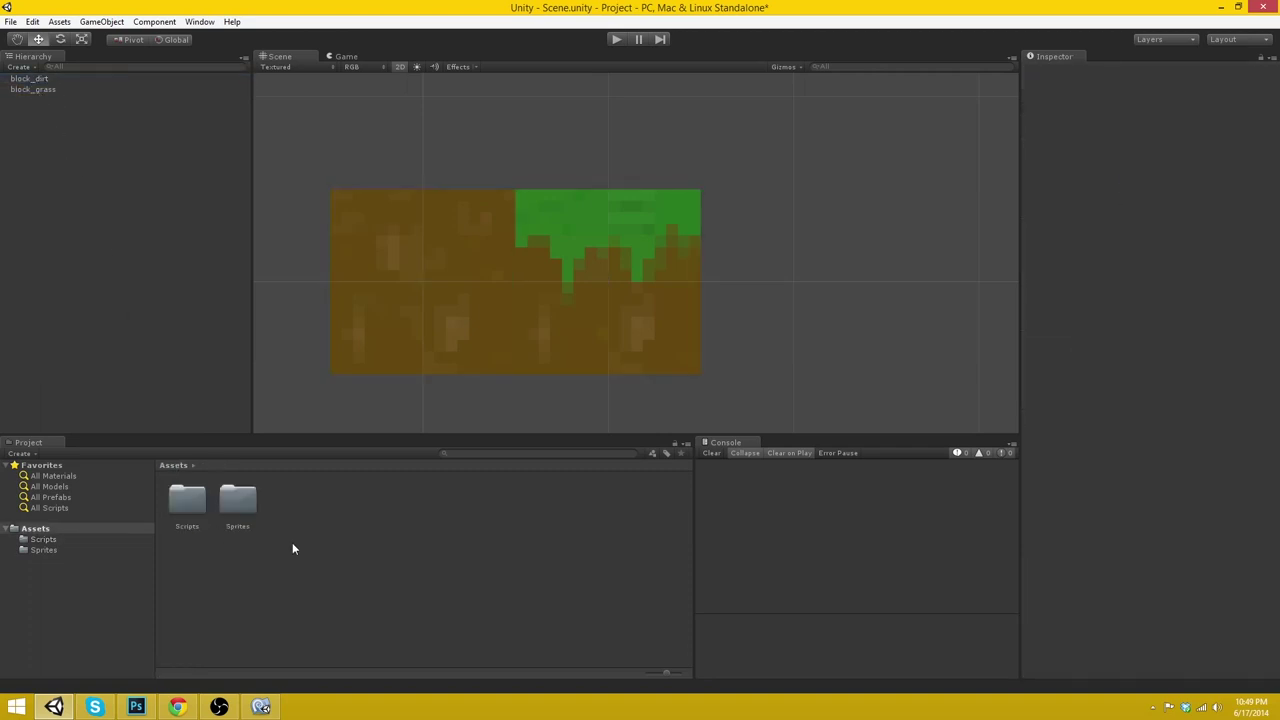
right_click(291, 514)
mouse_move(322, 308)
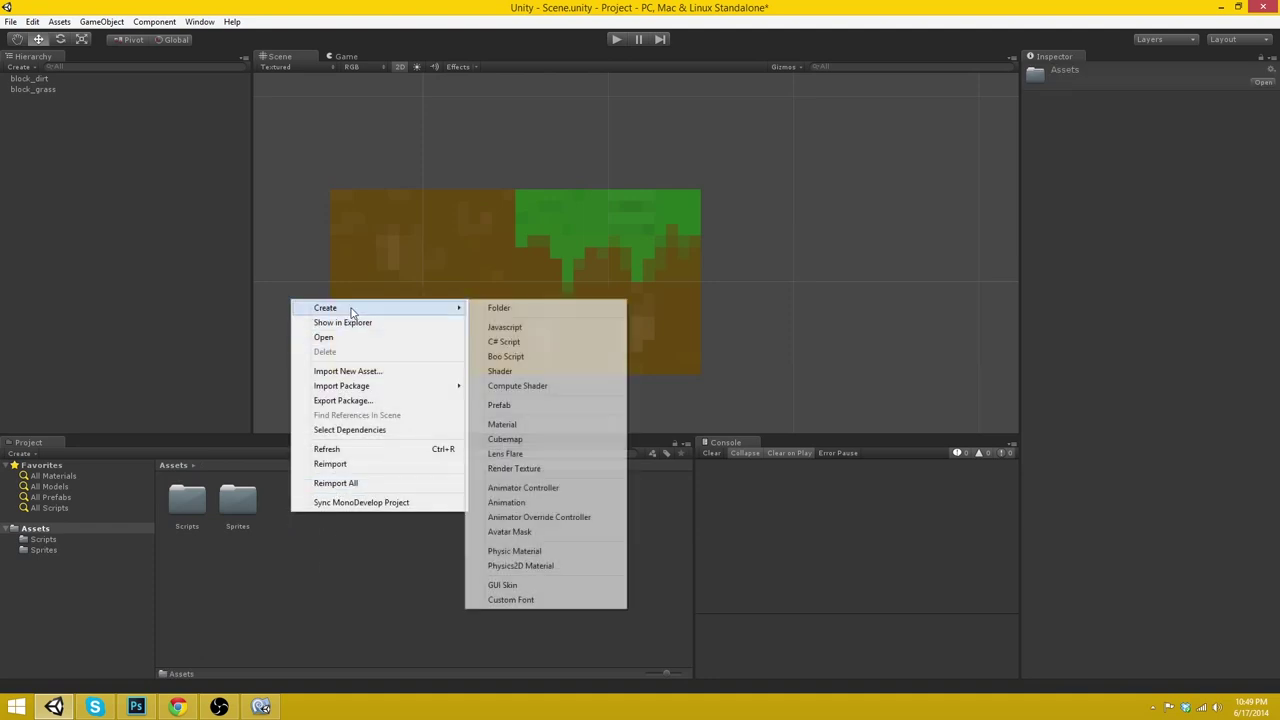
left_click(509, 310)
type("Prefabs")
key("Return")
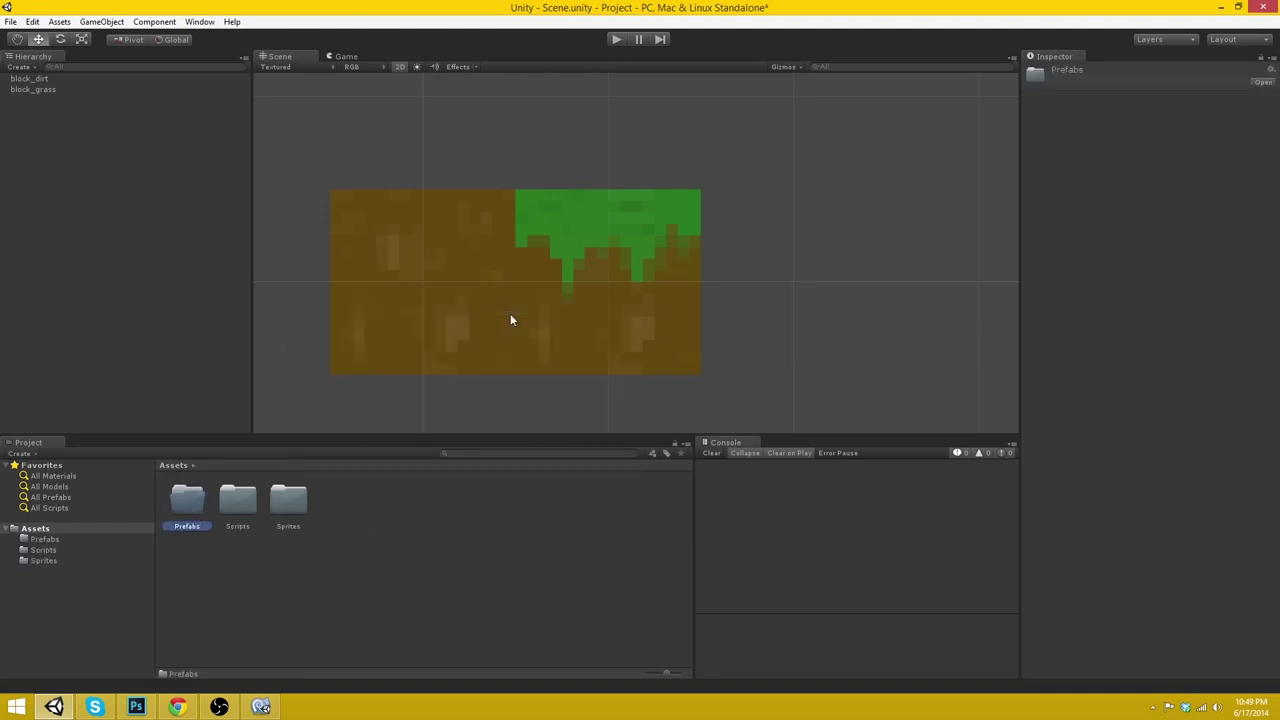
double_click(182, 508)
right_click(209, 512)
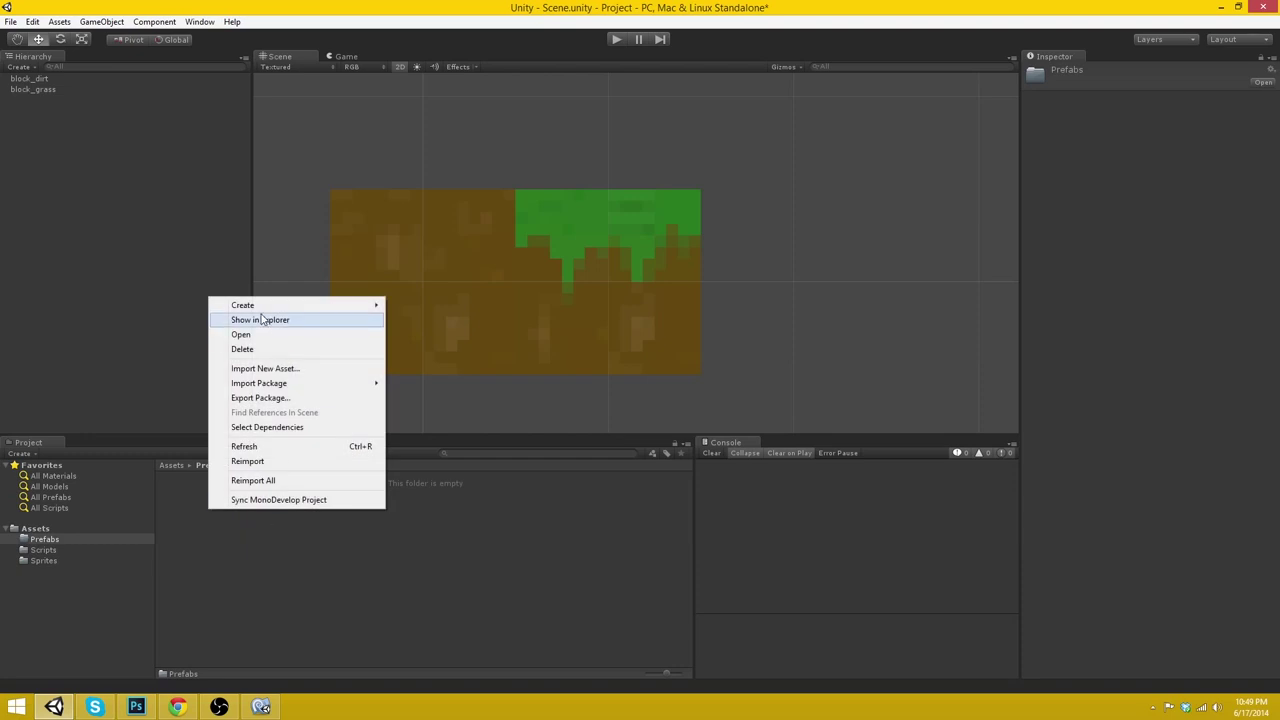
left_click(396, 307)
type("Blocks")
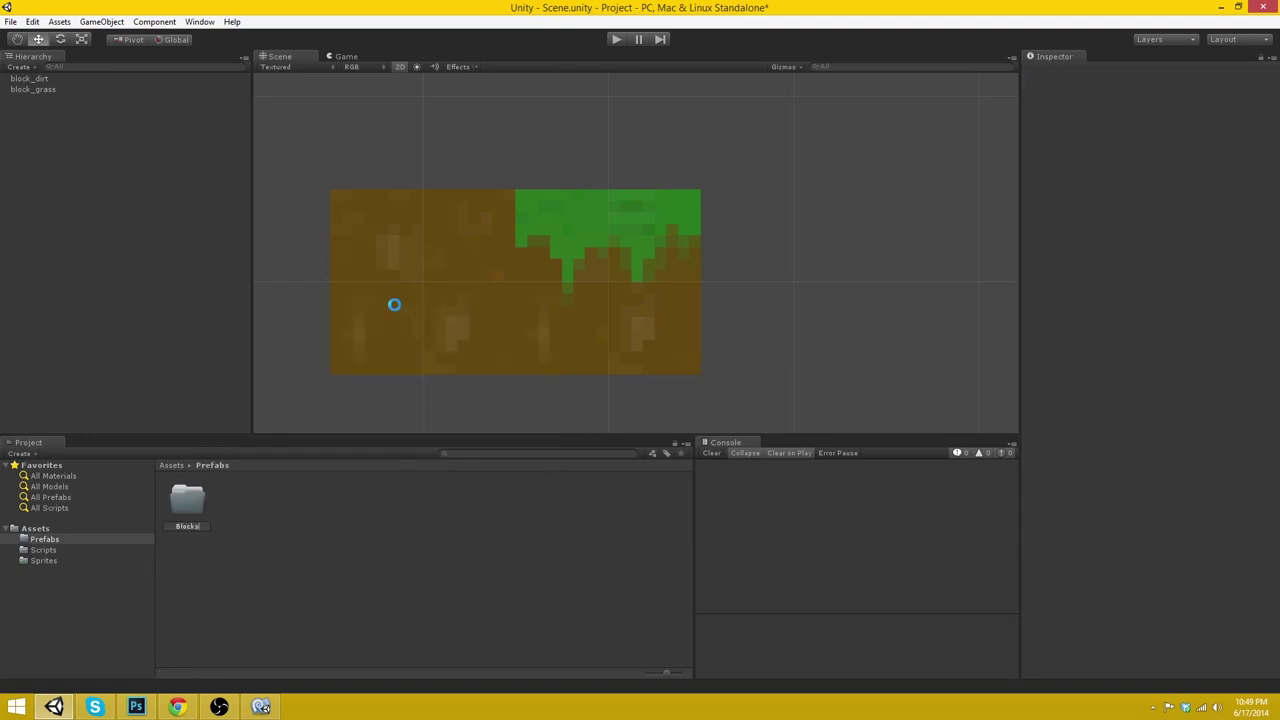
key("Return")
- Turn block_dirt and block_grass into prefabs inside the Blocks folder
left_click(29, 78)
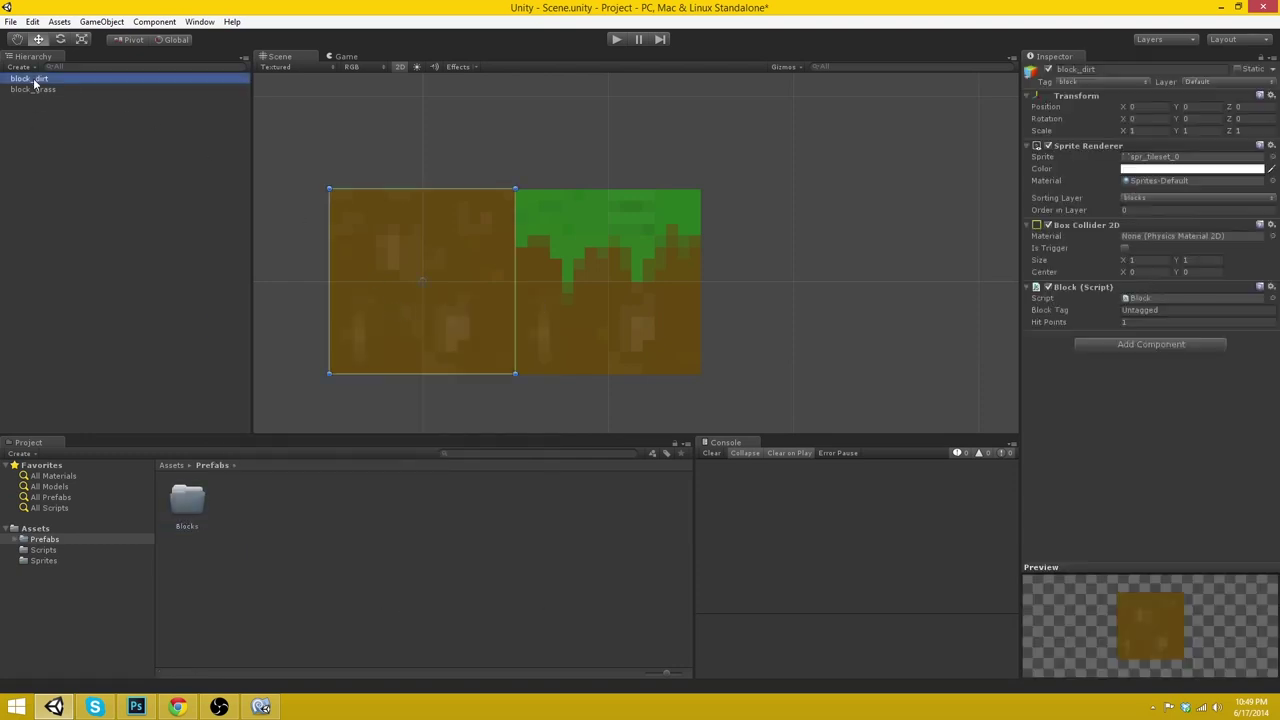
left_click(33, 89, "shift")
left_click_drag(40, 88, 188, 500)
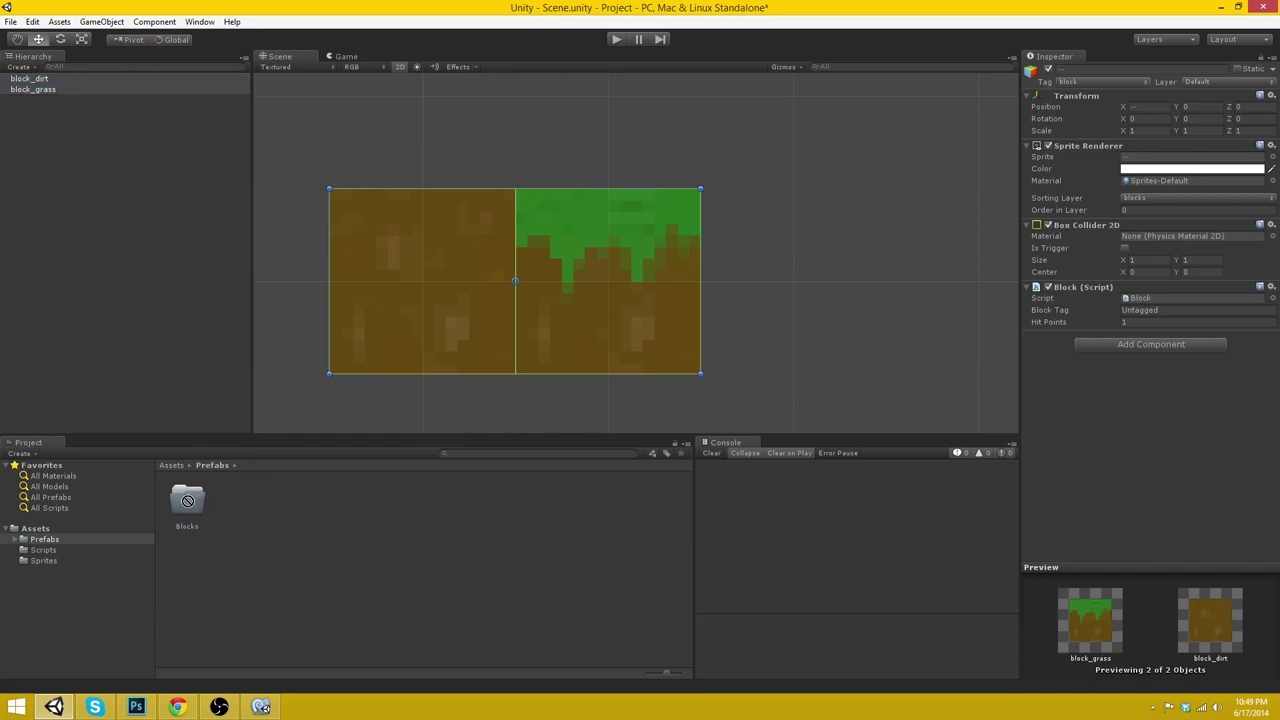
left_click(91, 226)
left_click_drag(39, 89, 187, 500)
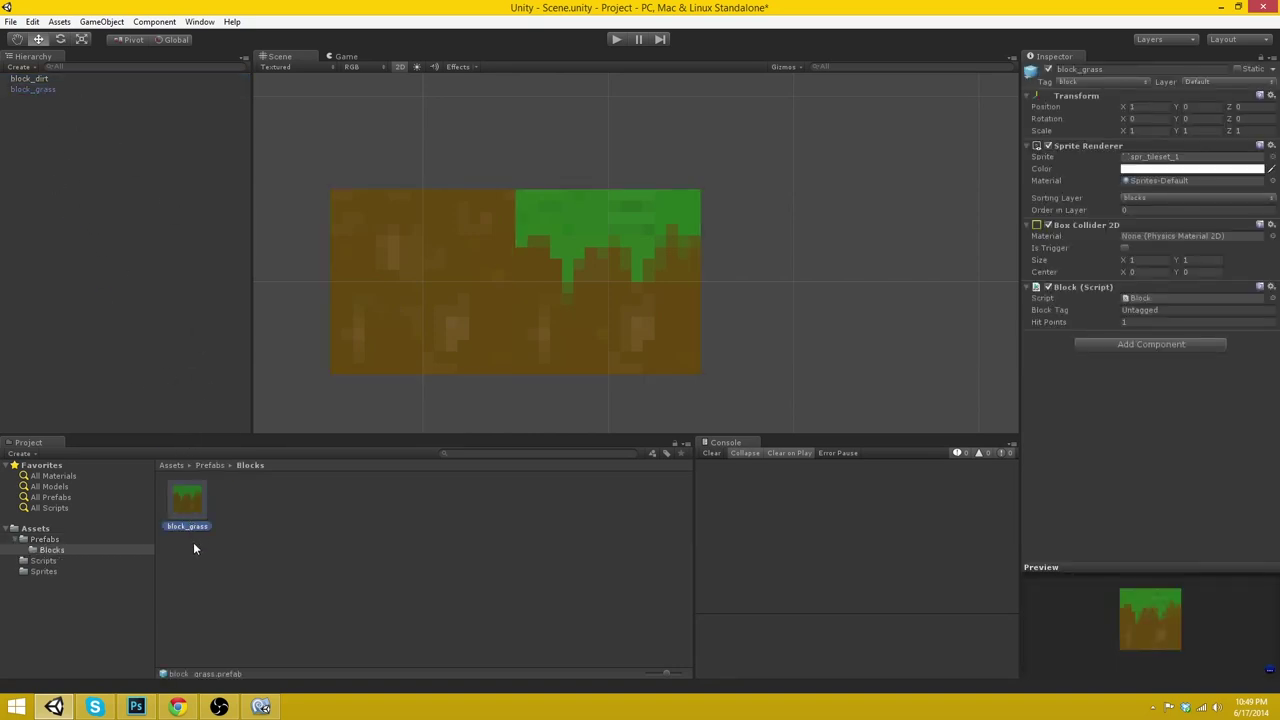
left_click(210, 465)
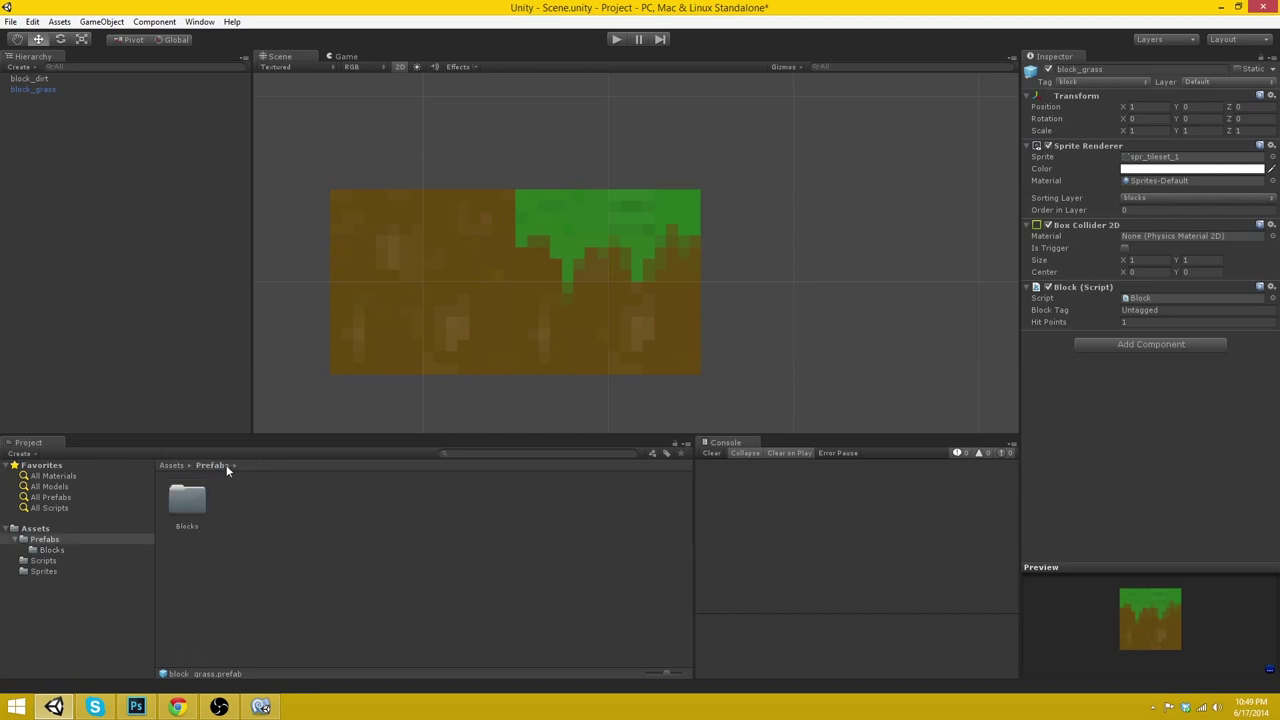
double_click(209, 522)
left_click_drag(30, 79, 269, 560)
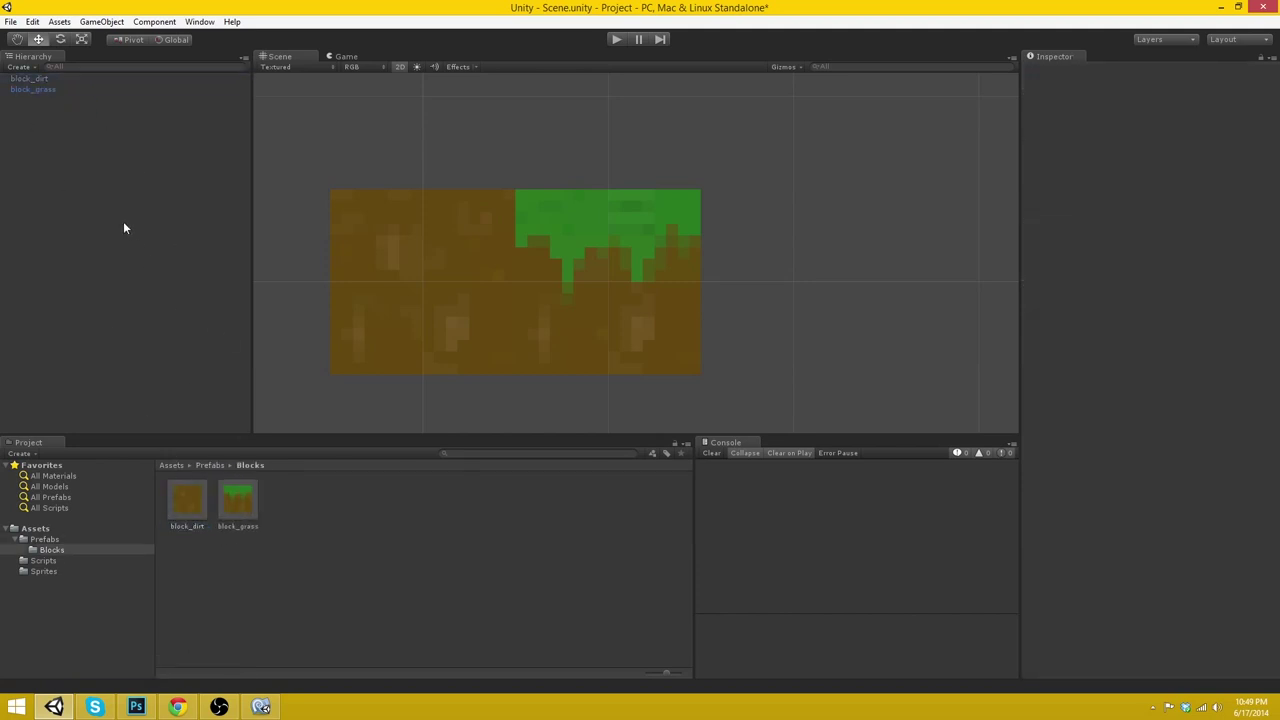
- Delete both original blocks and place a block_grass prefab instance at position 0, 0
left_click(62, 78)
left_click(67, 90, "shift")
key("Delete")
left_click_drag(238, 500, 547, 279)
left_click(1152, 119)
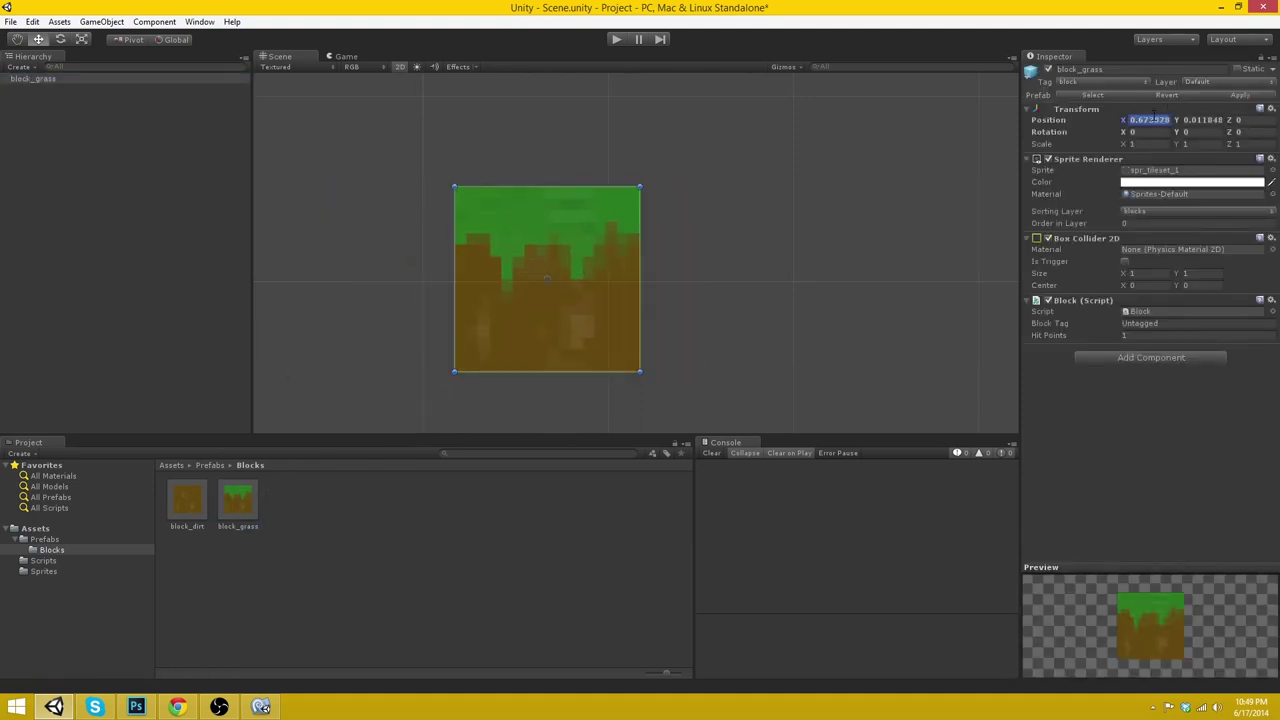
type("0")
key("Tab")
type("0")
key("Tab")
scroll(601, 341, "down", 3)
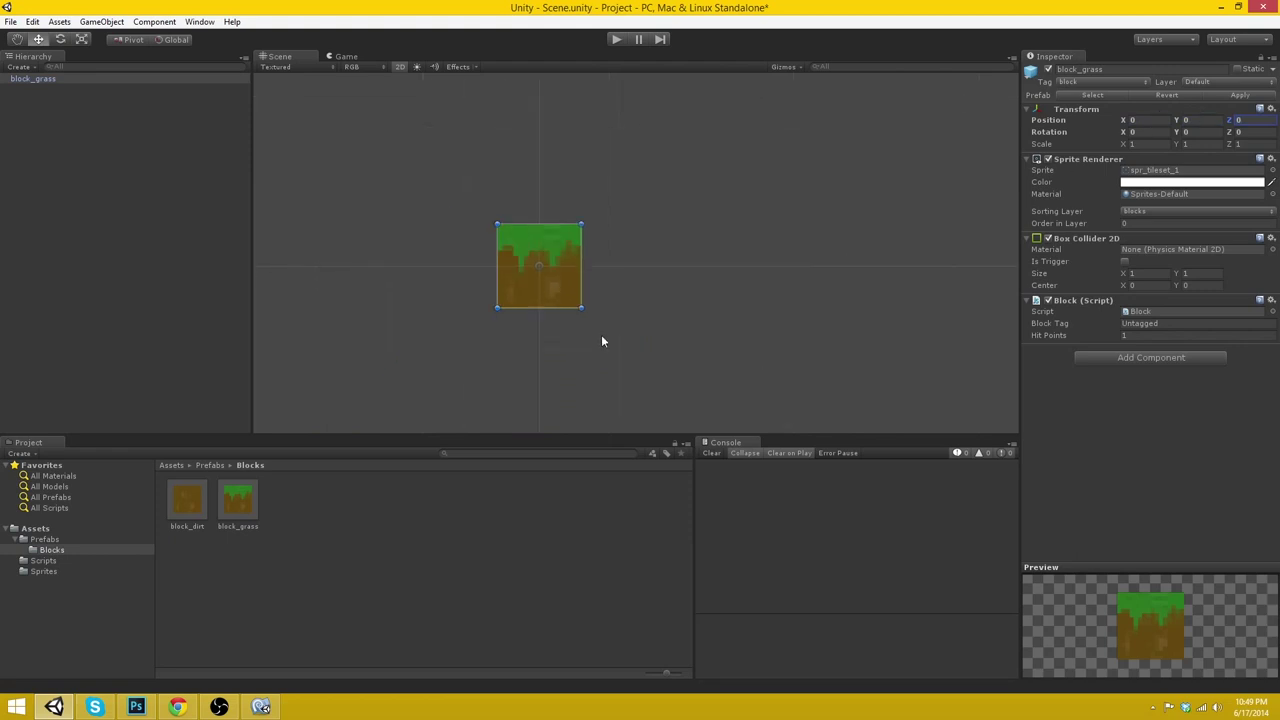
scroll(601, 341, "down", 4)
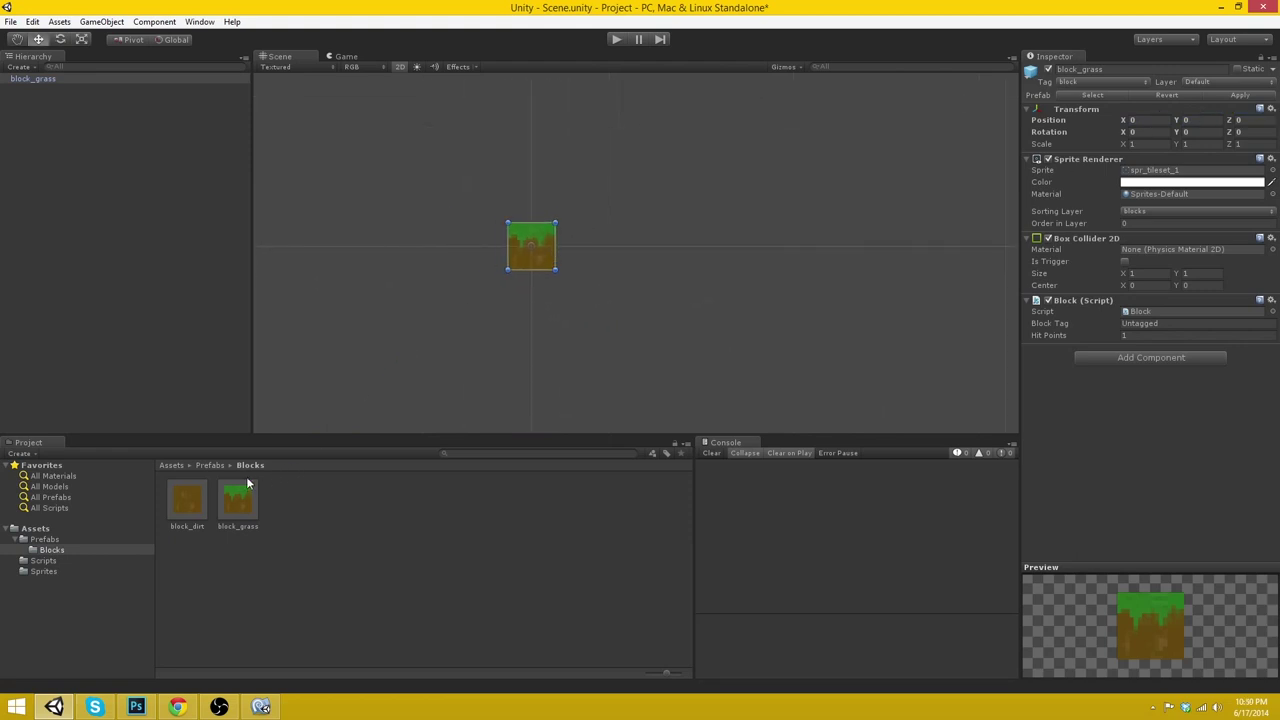
- Duplicate the grass block into a continuous row spanning X −10 to 10
left_click(45, 78)
key("ctrl+d")
left_click_drag(531, 254, 276, 257)
key("ctrl+d")
key("ctrl+d")
key("ctrl+d")
key("ctrl+d")
key("ctrl+d")
key("ctrl+d")
key("ctrl+d")
key("ctrl+d")
scroll(634, 306, "down", 2)
key("ctrl+d")
key("ctrl+d")
key("ctrl+d")
key("ctrl+d")
key("ctrl+d")
key("ctrl+d")
key("ctrl+d")
key("ctrl+d")
key("ctrl+d")
key("ctrl+d")
key("ctrl+d")
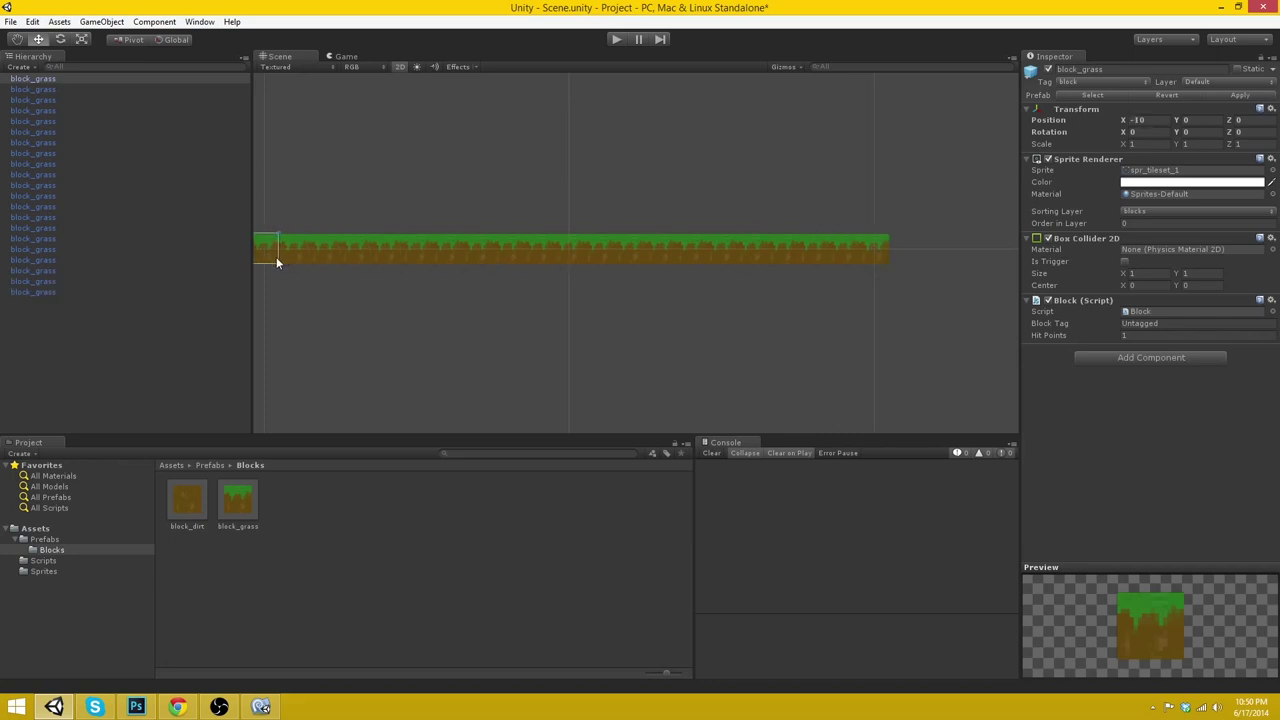
left_click(486, 317)
scroll(573, 338, "down", 2)
scroll(573, 330, "up", 1)
middle_click_drag(573, 330, 625, 327)
scroll(627, 327, "up", 2)
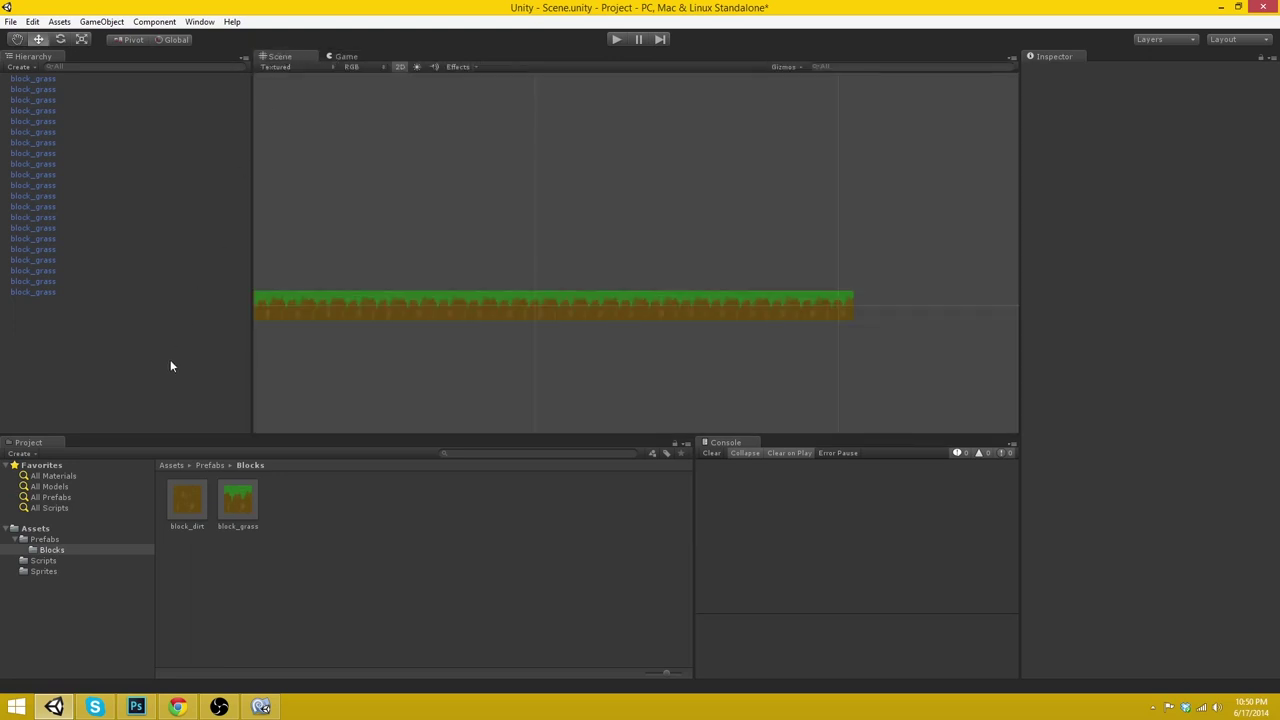
- Add a new Camera to the scene and set its projection to Orthographic
left_click(101, 21)
mouse_move(250, 51)
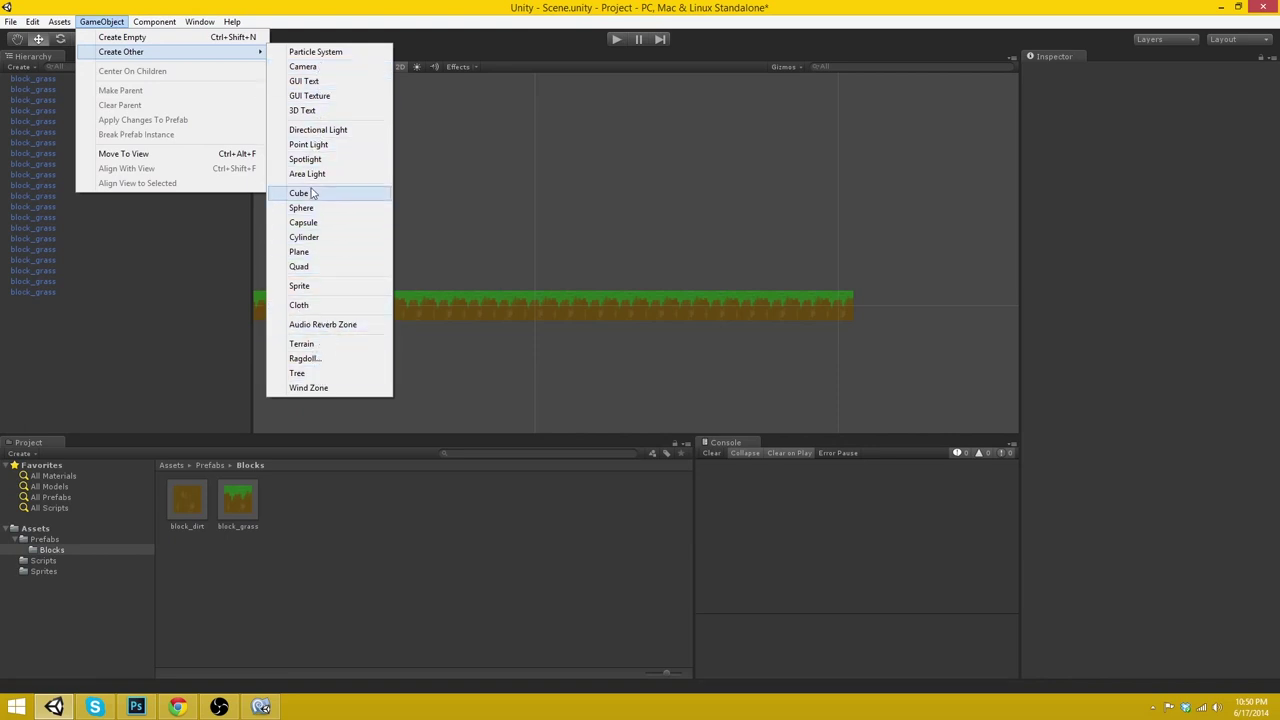
left_click(302, 66)
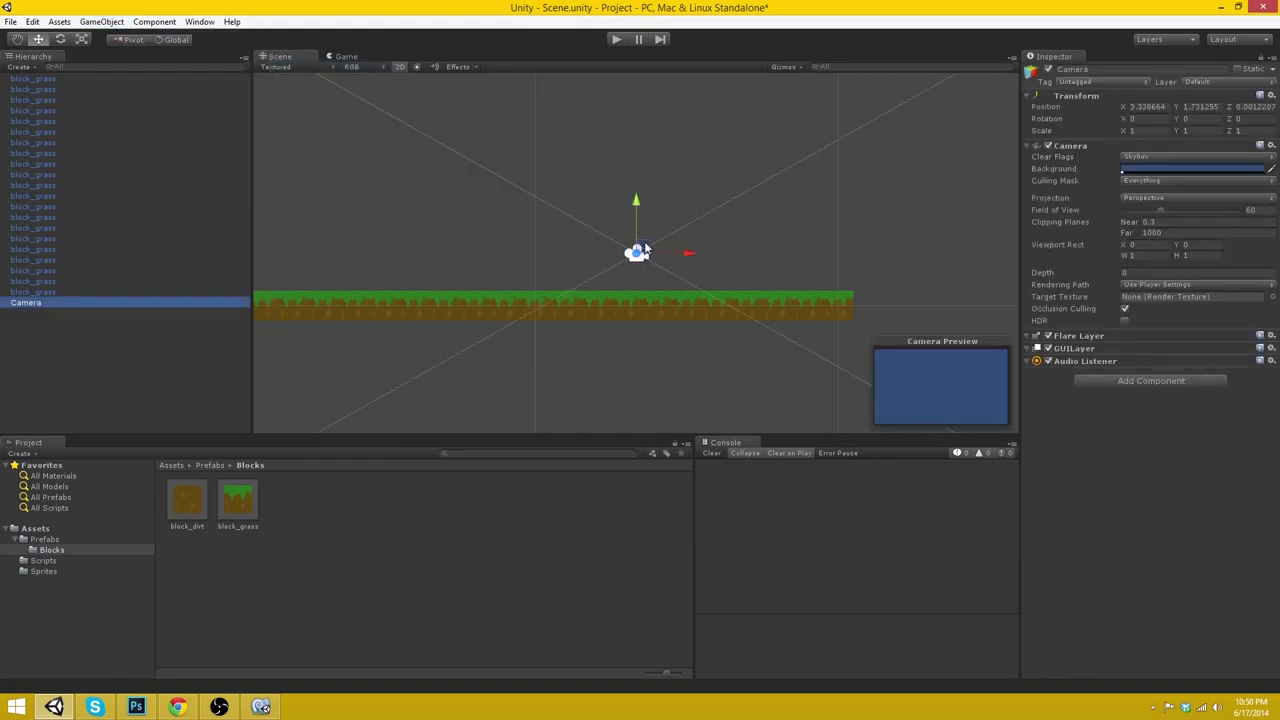
left_click(1132, 197)
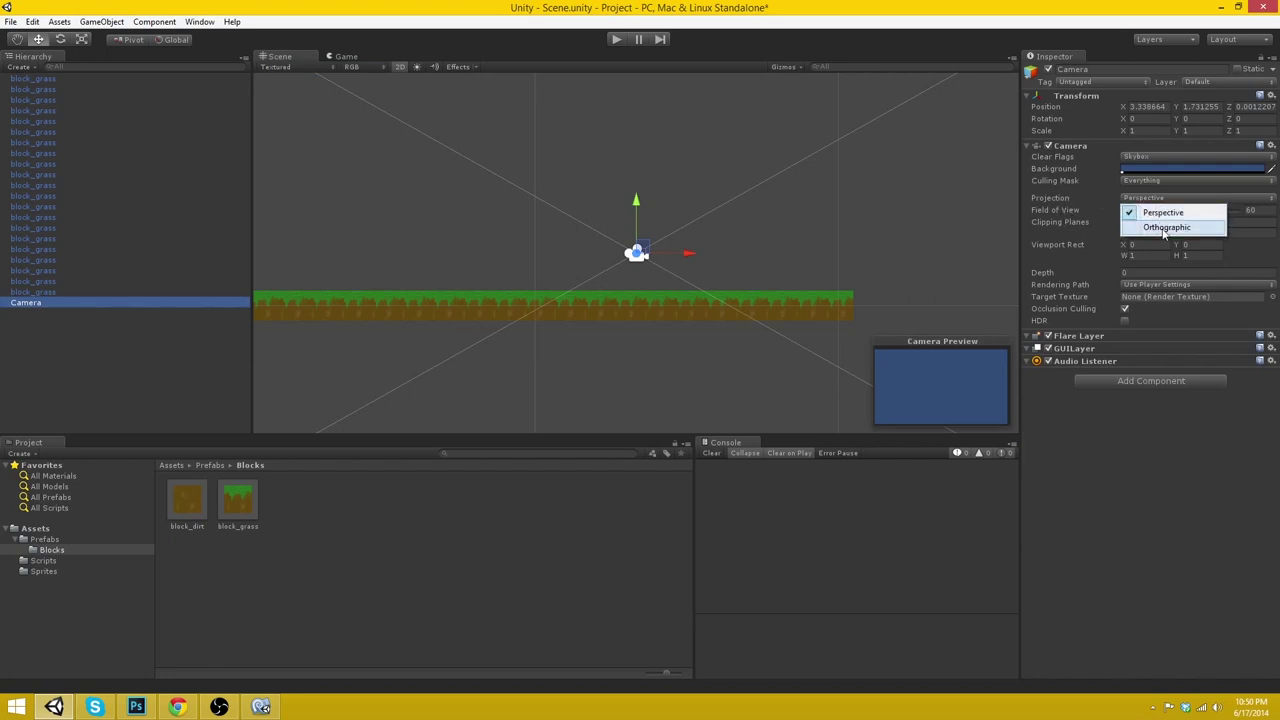
left_click(1165, 225)
- Place the camera at 0, 0, −10 with size 7.5, checking the Game view
scroll(699, 240, "down", 2)
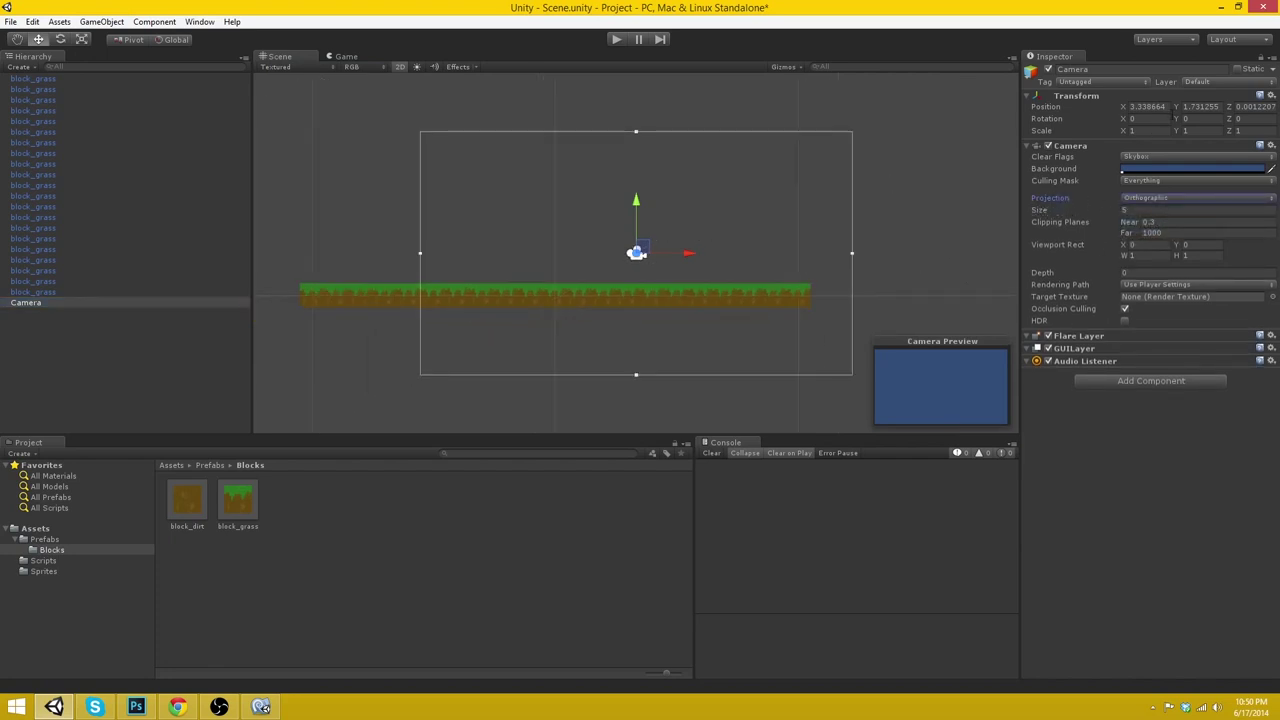
left_click(1150, 106)
type("0")
key("Tab")
type("0")
key("Tab")
type("0")
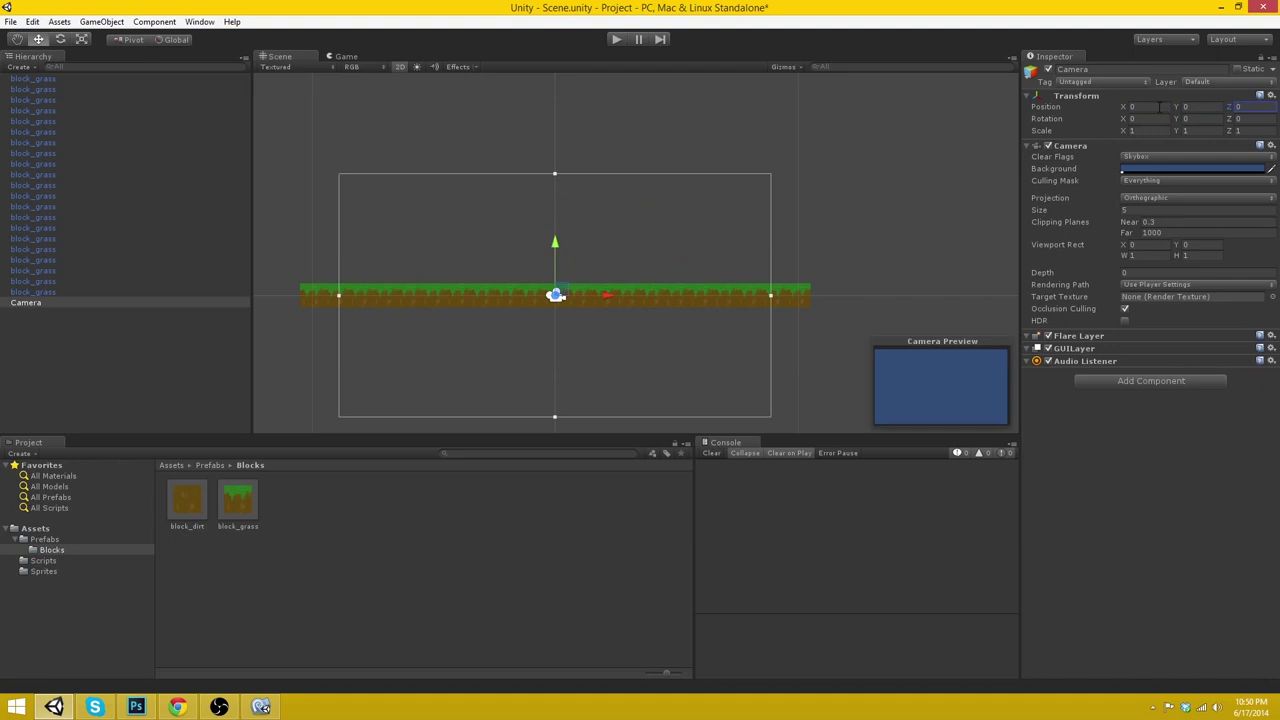
left_click(345, 57)
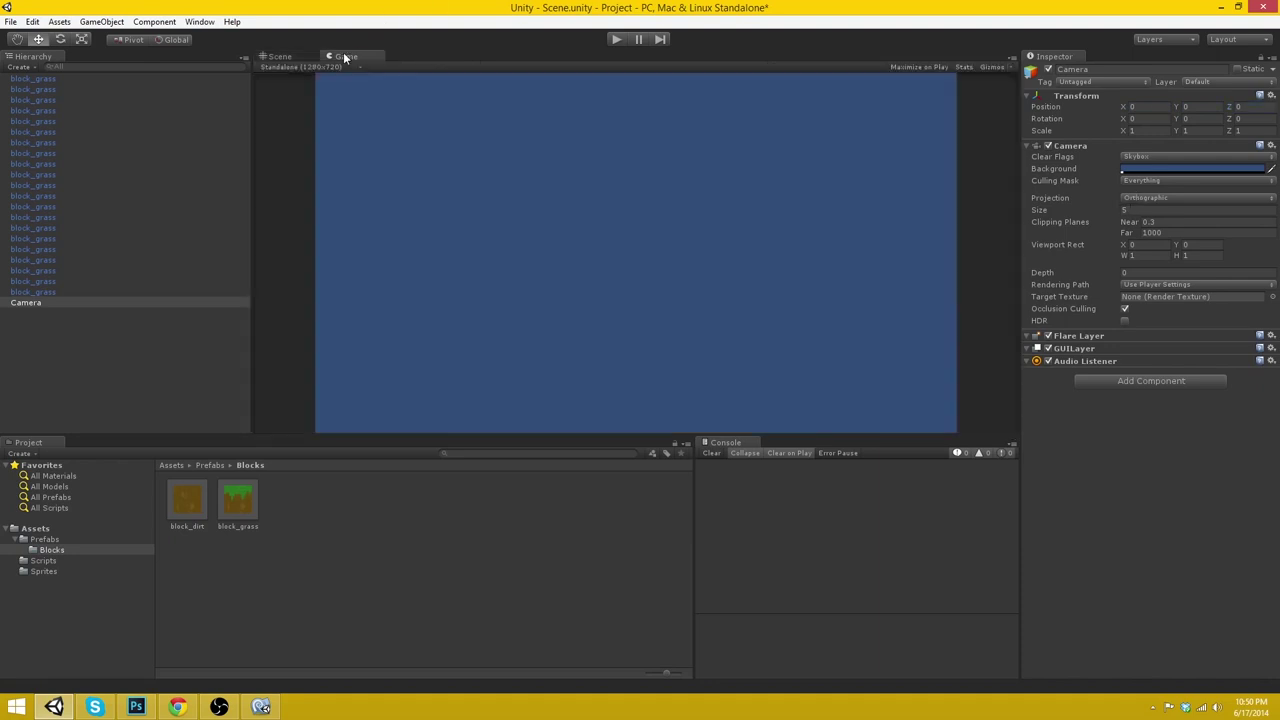
left_click(1238, 106)
type("-10")
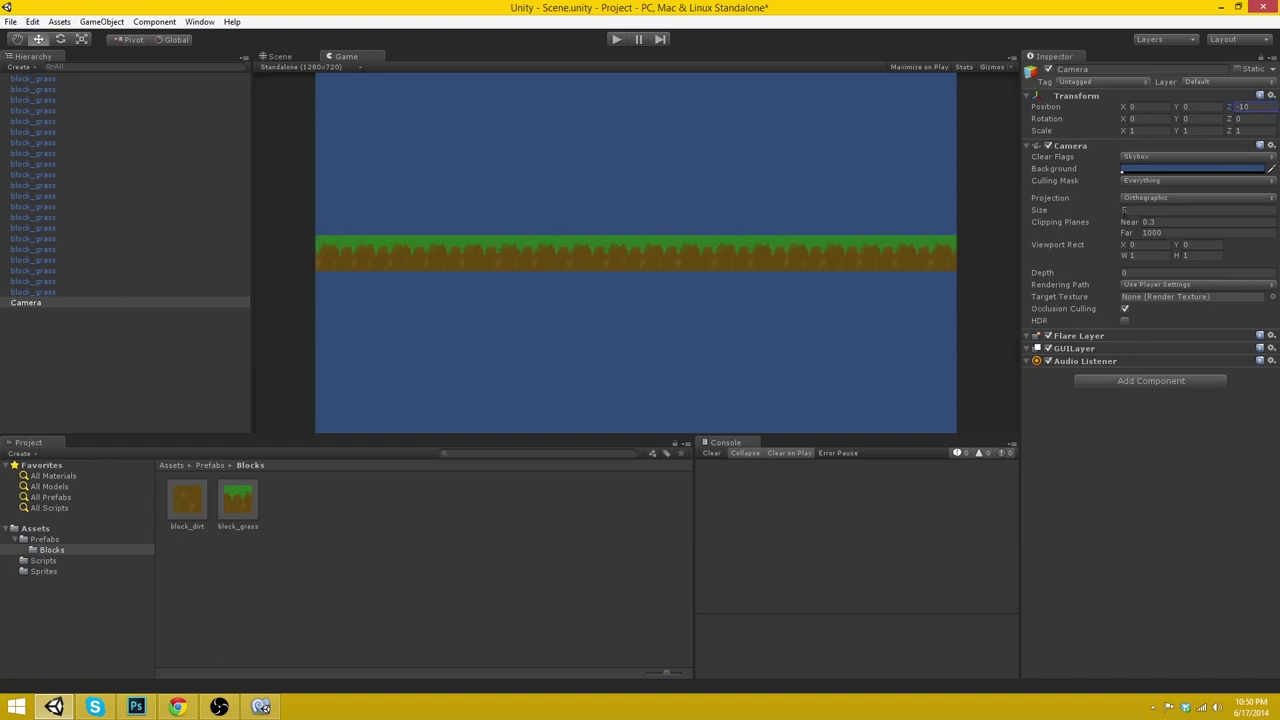
left_click_drag(1120, 210, 1172, 222)
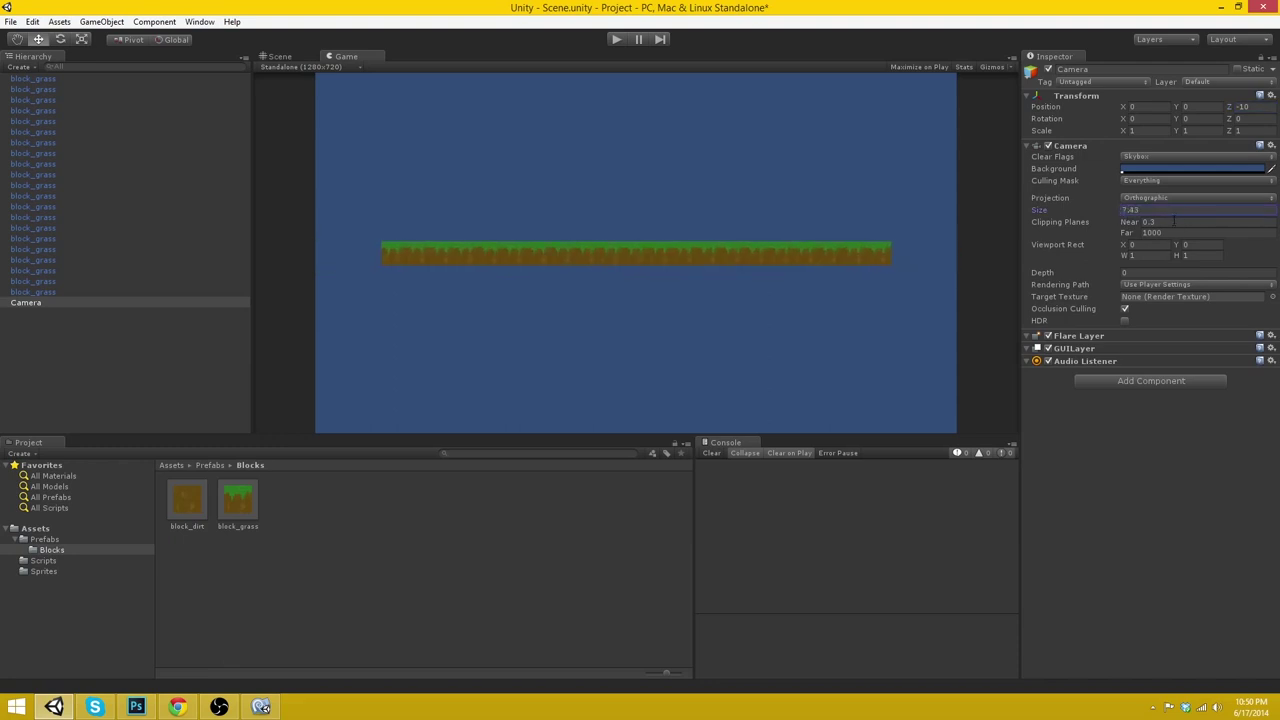
left_click(1169, 209)
type("7.5")
left_click(170, 361)
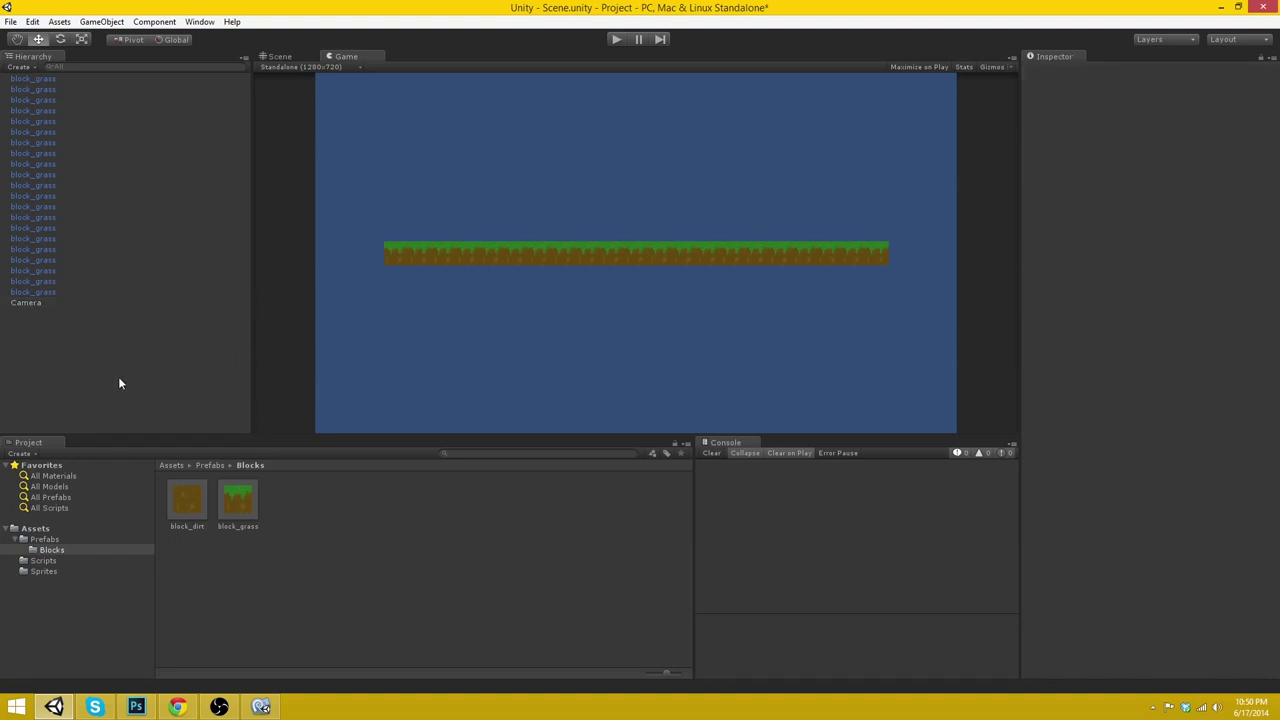